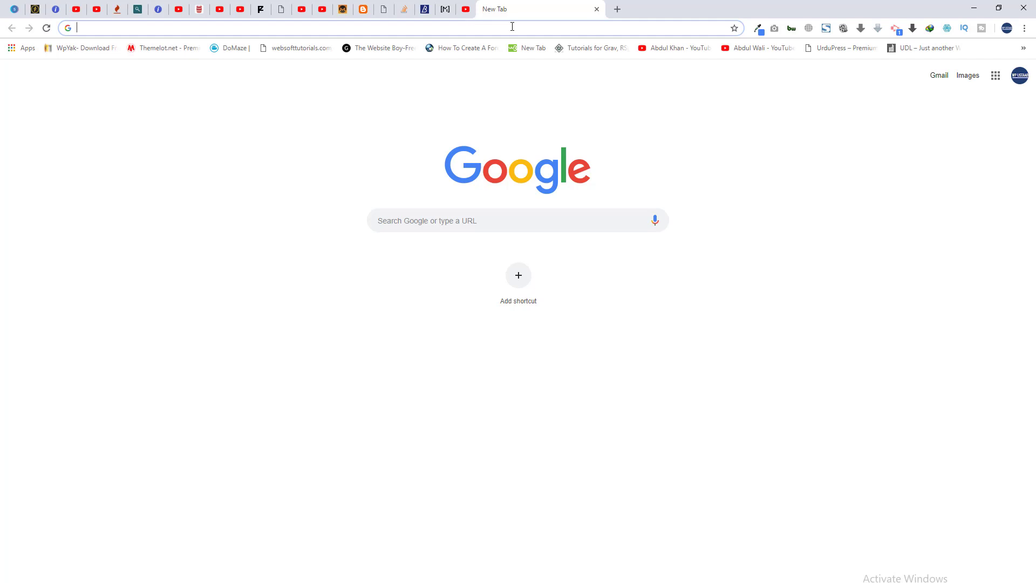
Open the wordpressbasic site on localhost and go to its WordPress admin dashboard.
text(localhost/shariqmoizmani)
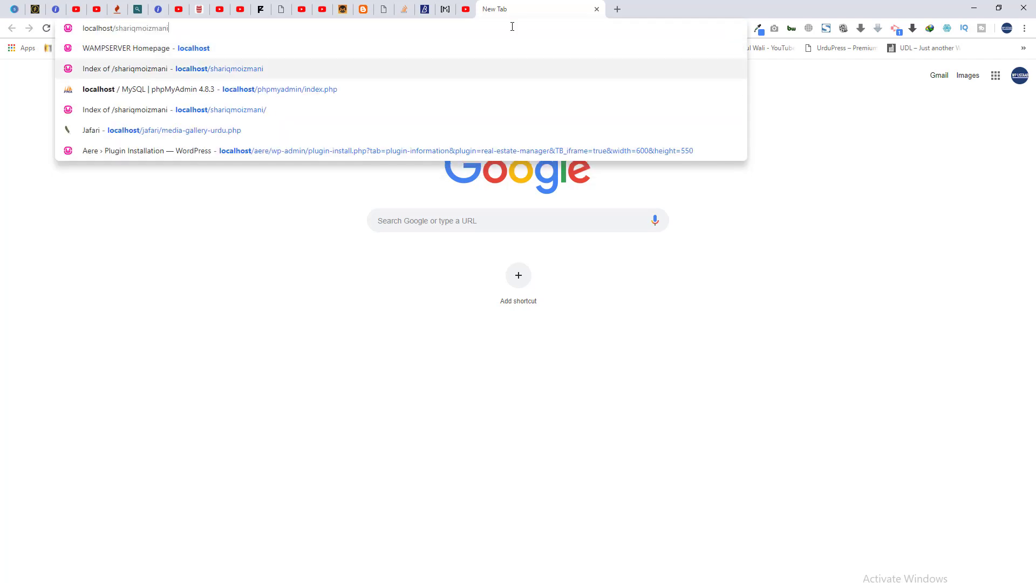
key(Return)
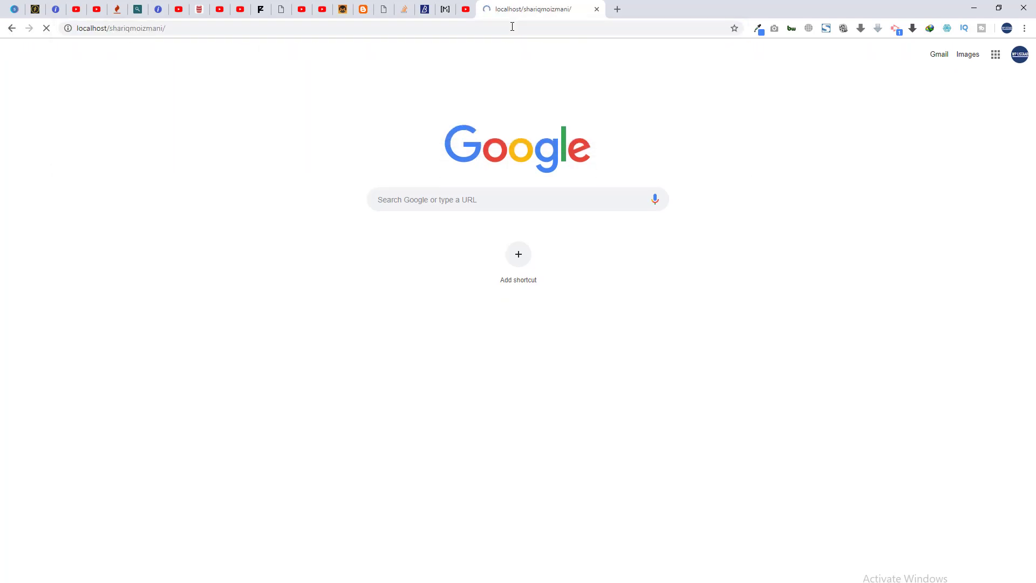
click(57, 136)
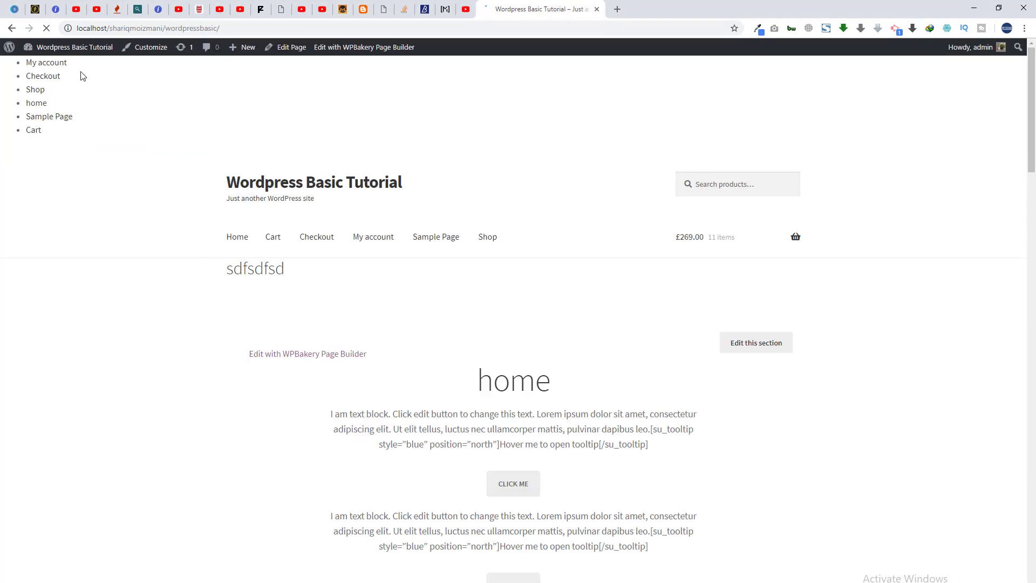
mouse_move(70, 48)
click(41, 66)
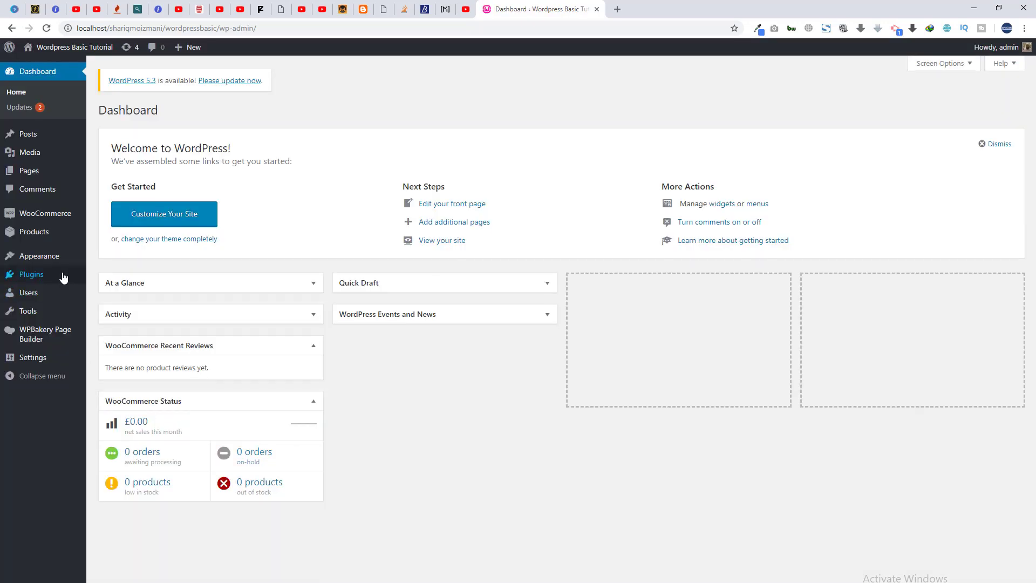
Find the plugin Extra Product Options (Product Addons) for WooCommerce by searching for "extra product options" and activate it.
click(111, 275)
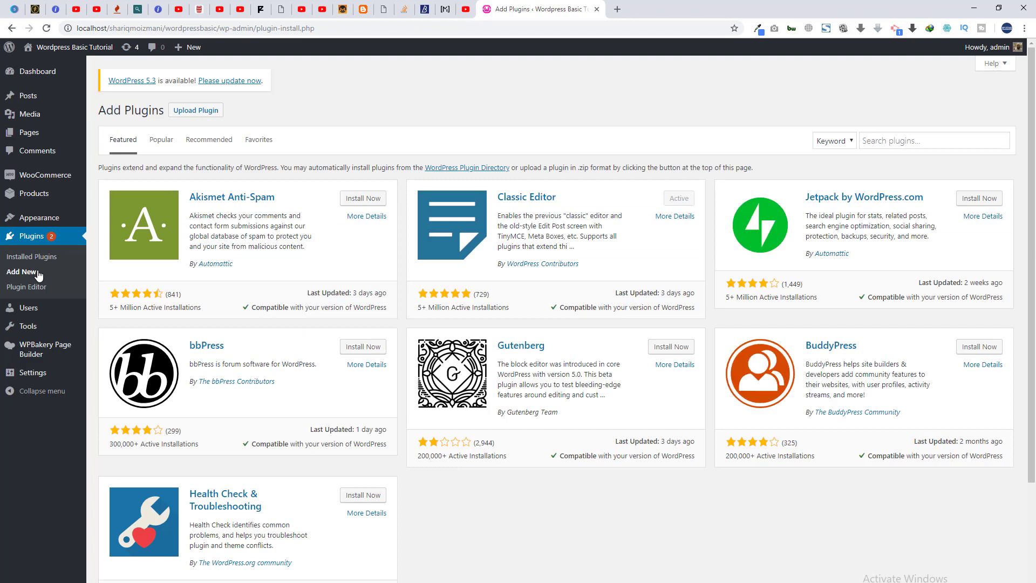
click(891, 139)
text(ext)
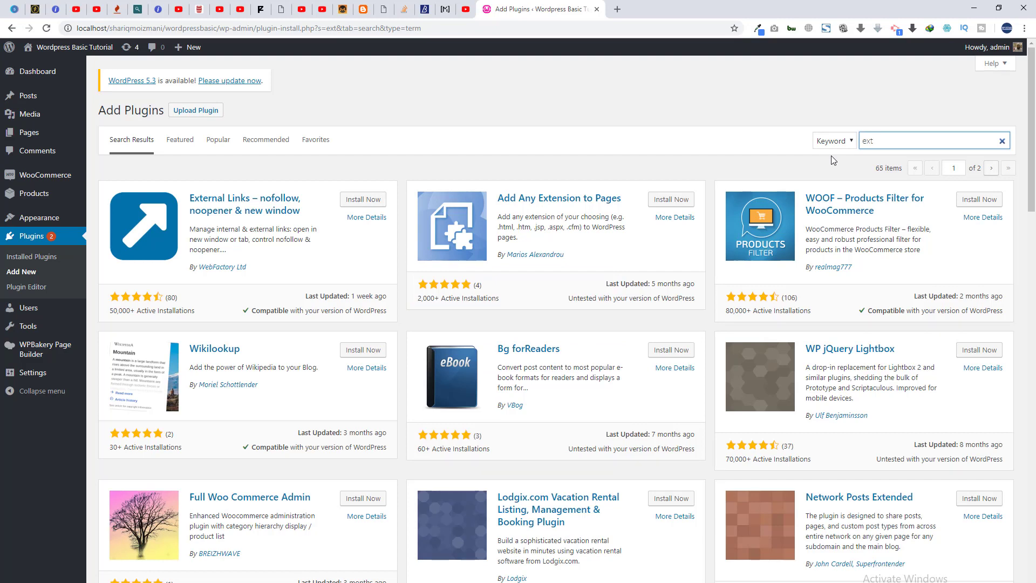
text(ra)
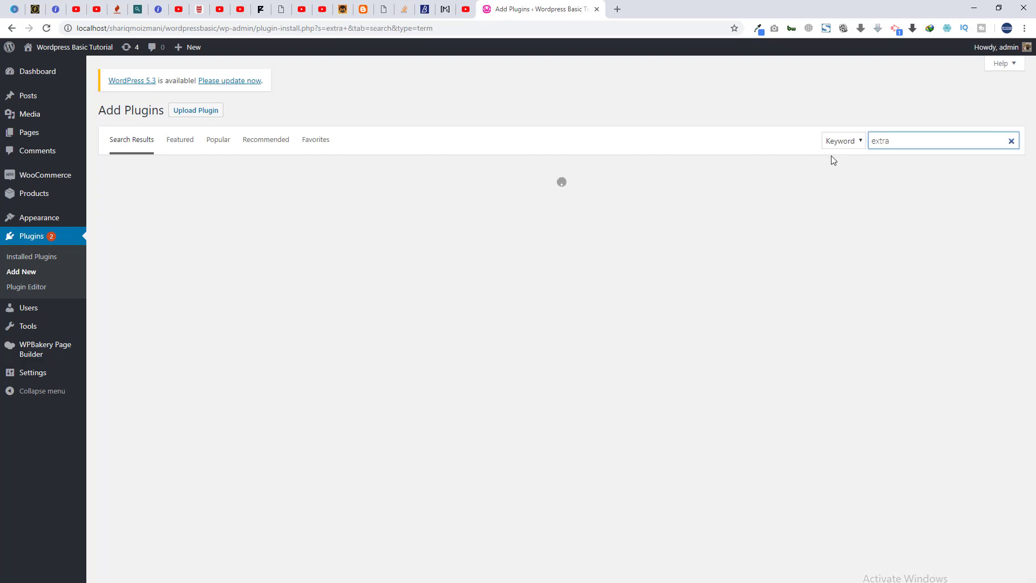
text( product options)
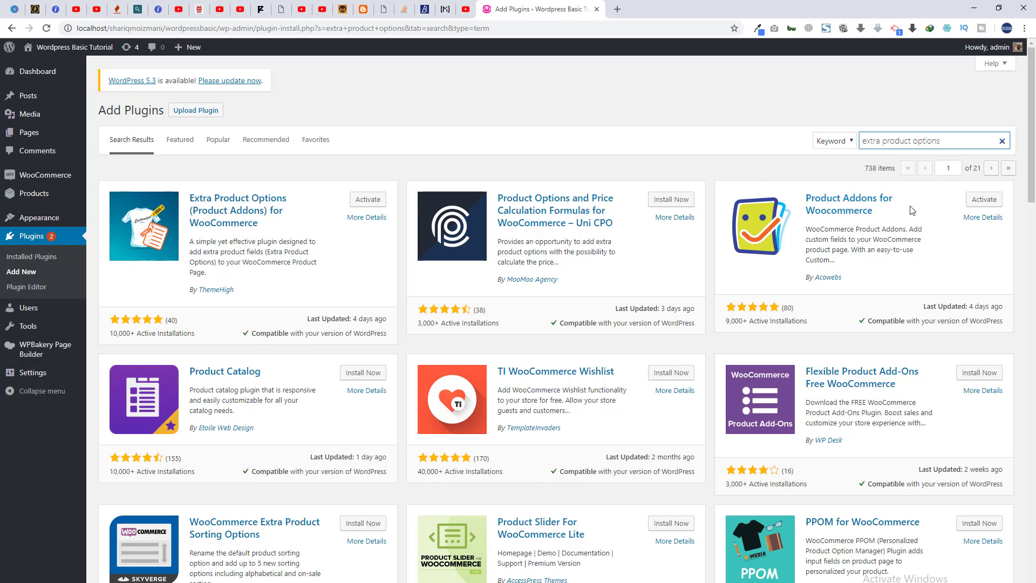
click(356, 200)
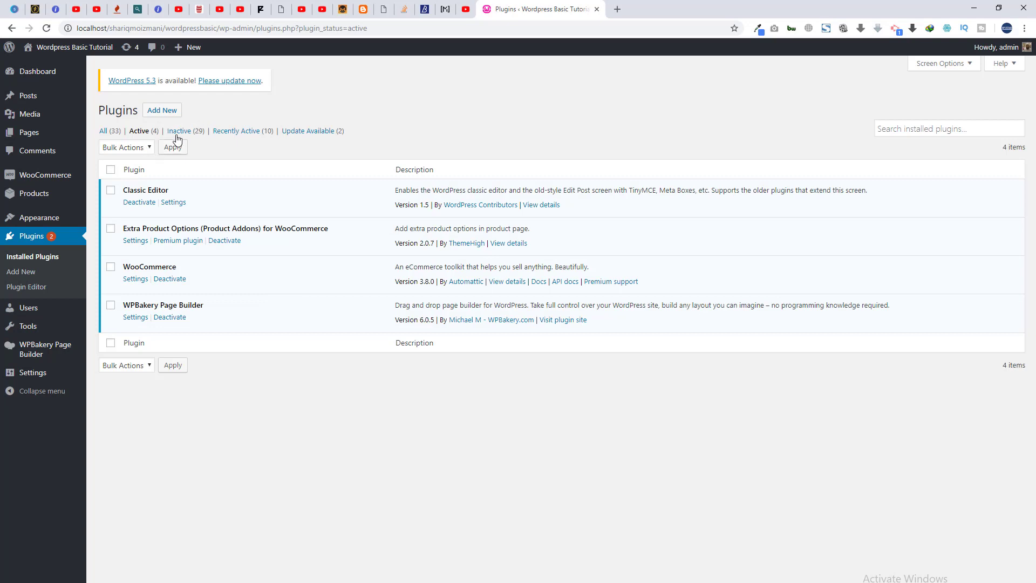
Search the new plugins for "extra product options" again and activate Product Addons for Woocommerce.
click(162, 111)
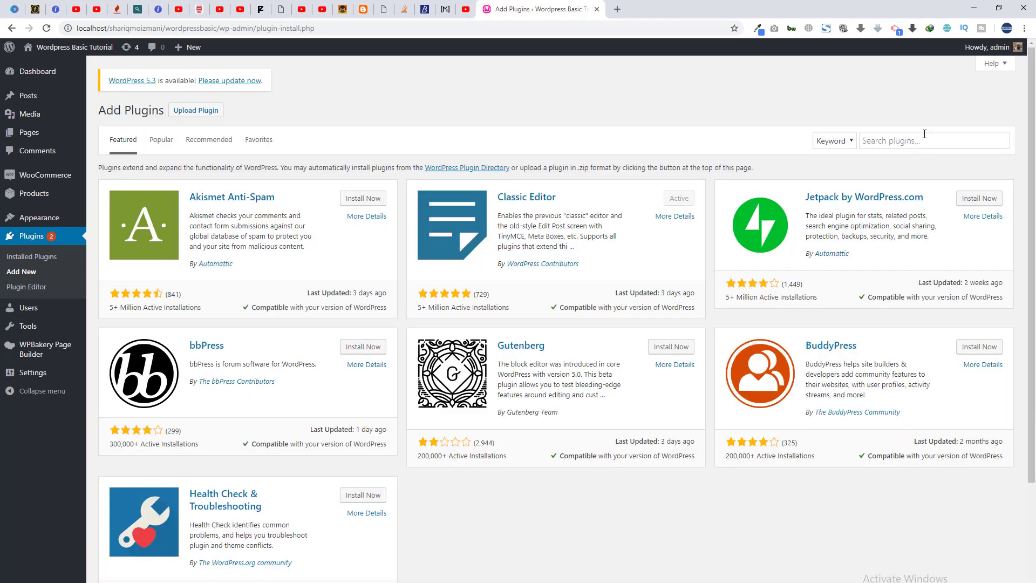
click(922, 141)
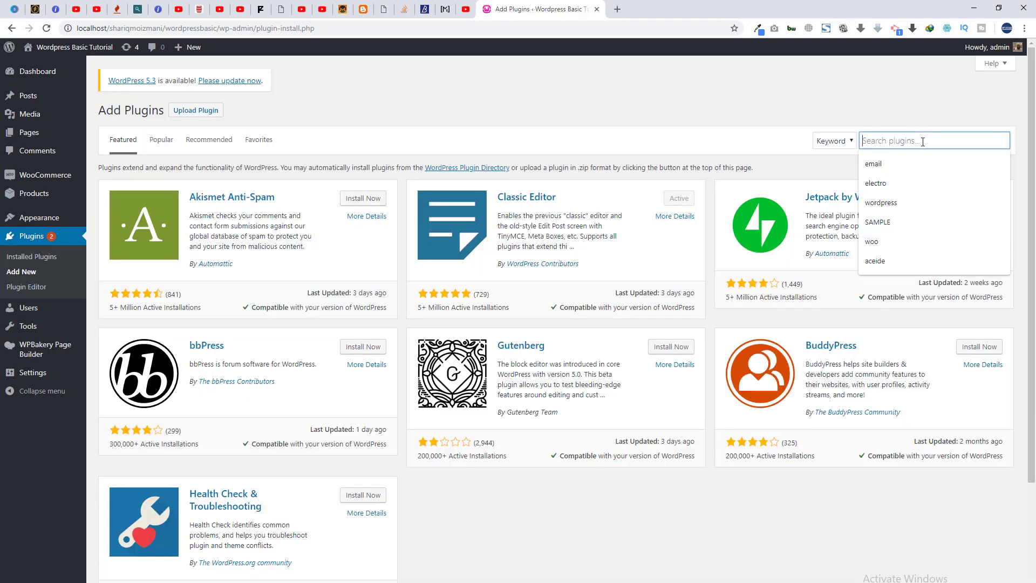
text(extra )
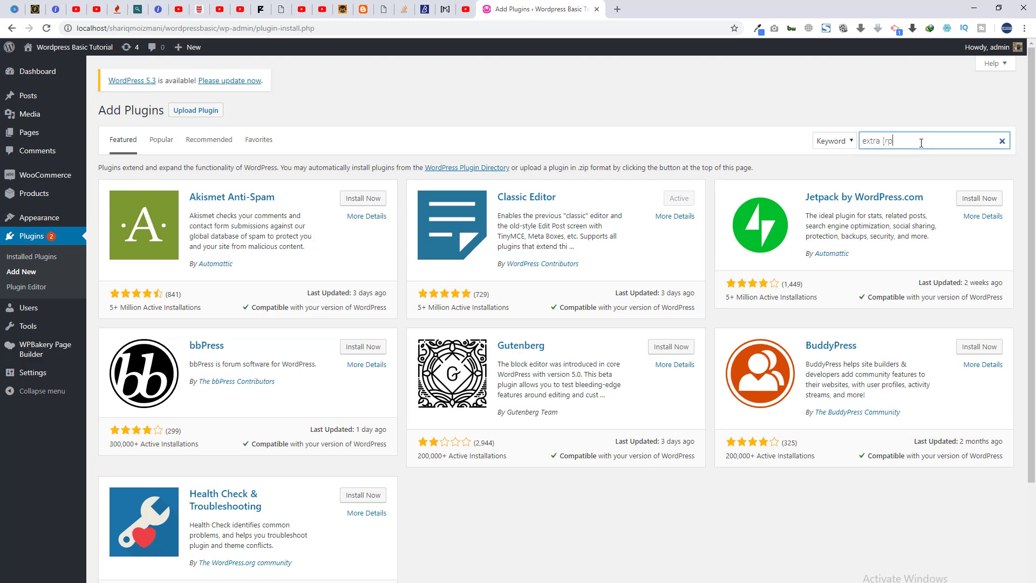
text(product options)
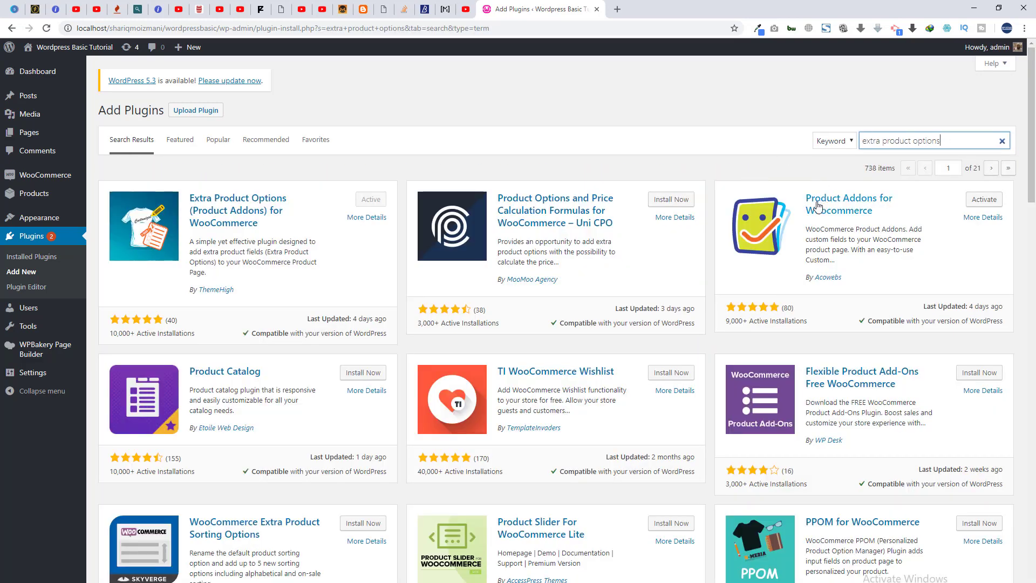
click(998, 201)
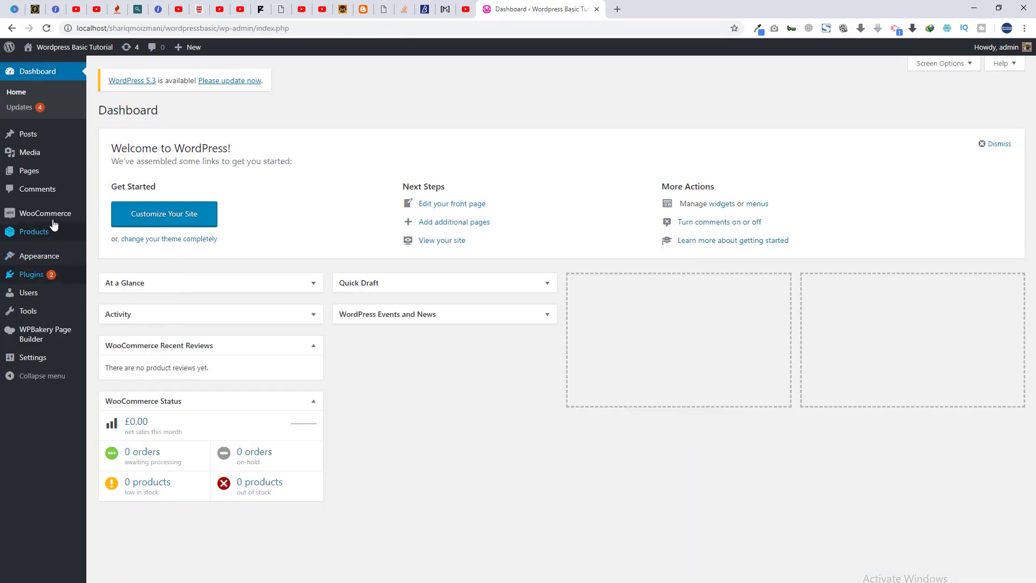
Create a new custom product addons form titled form-1 and assign it to the Tshirts product category.
mouse_move(54, 223)
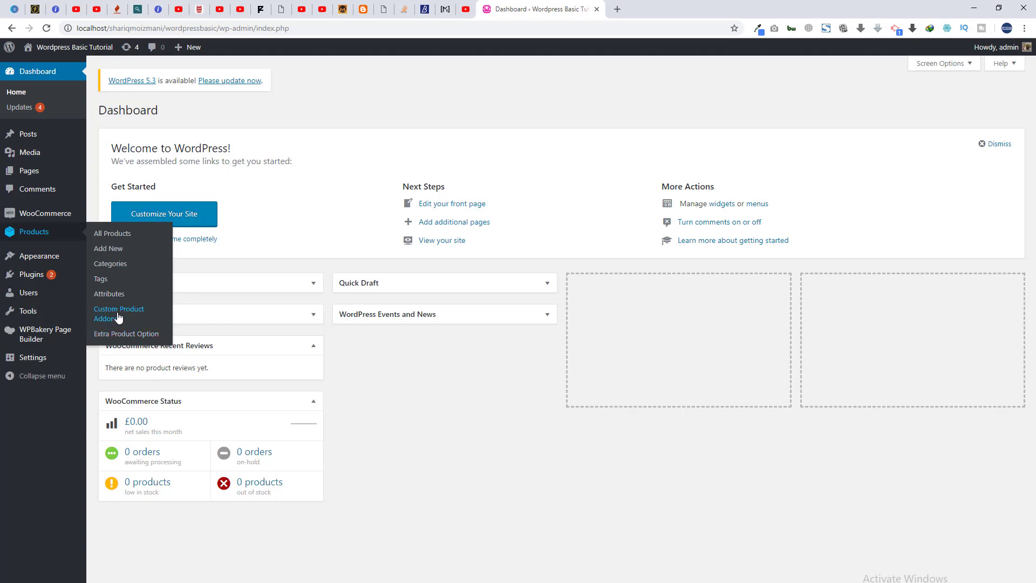
click(118, 317)
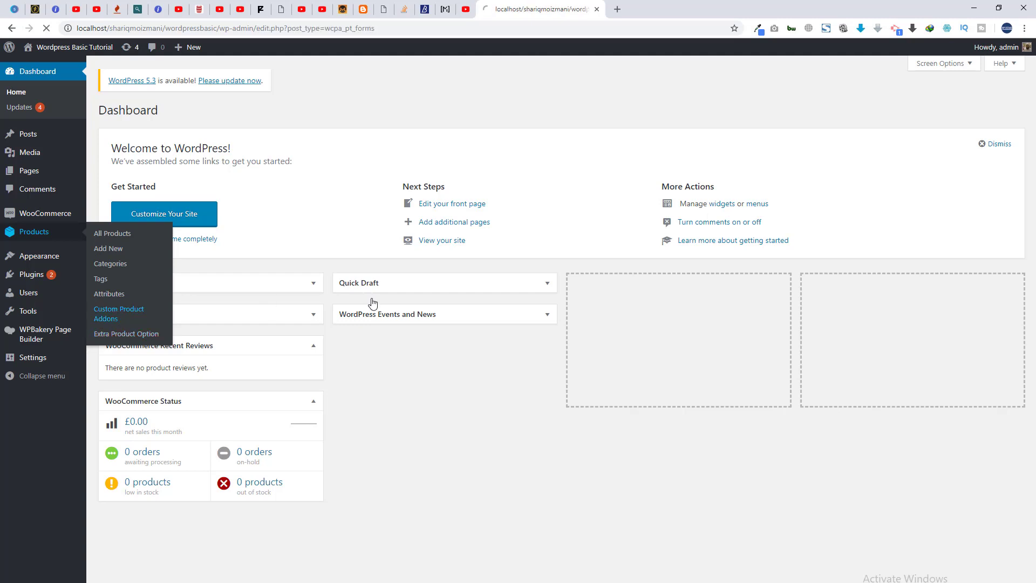
click(205, 111)
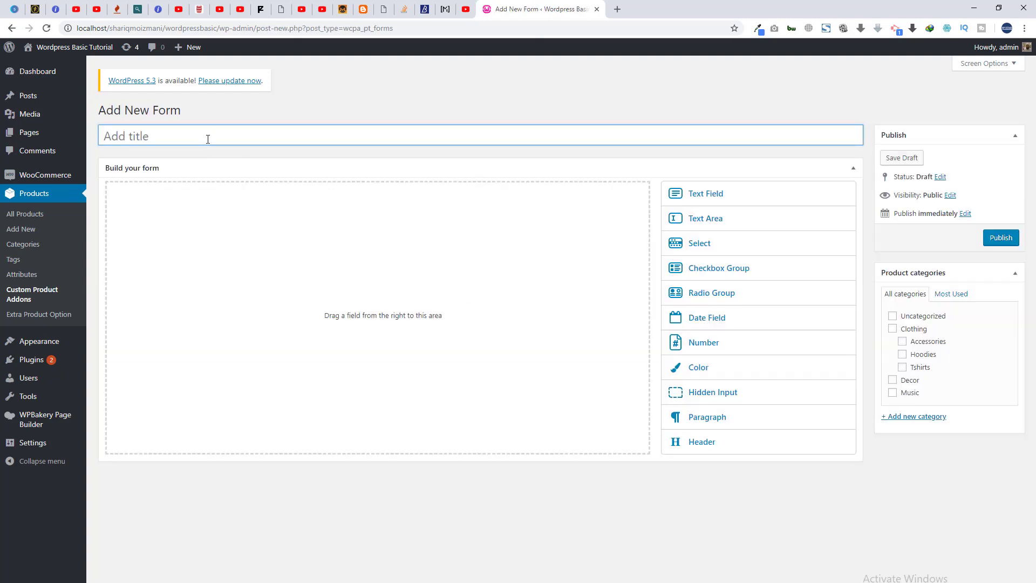
text(form-1)
click(761, 110)
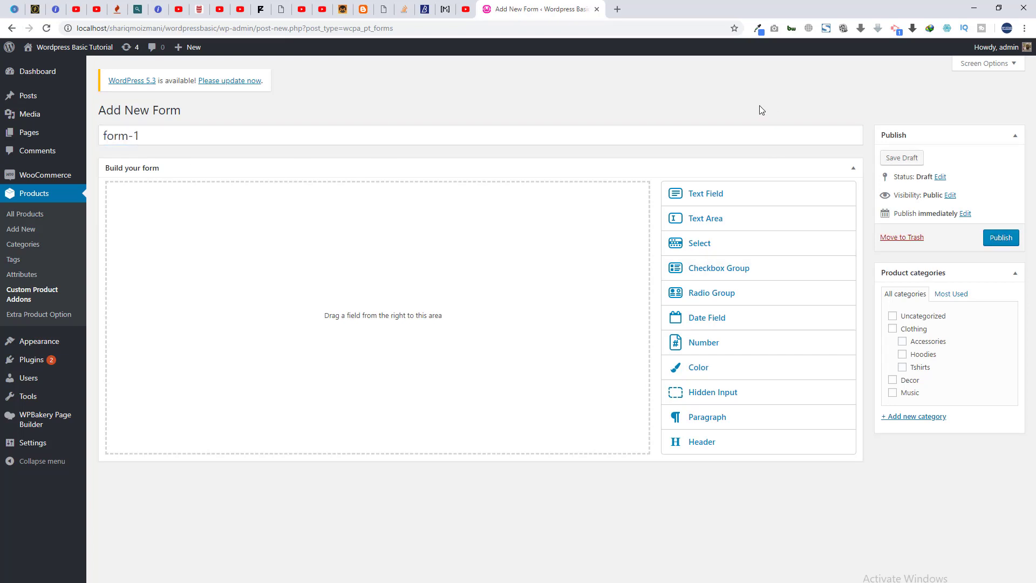
click(901, 367)
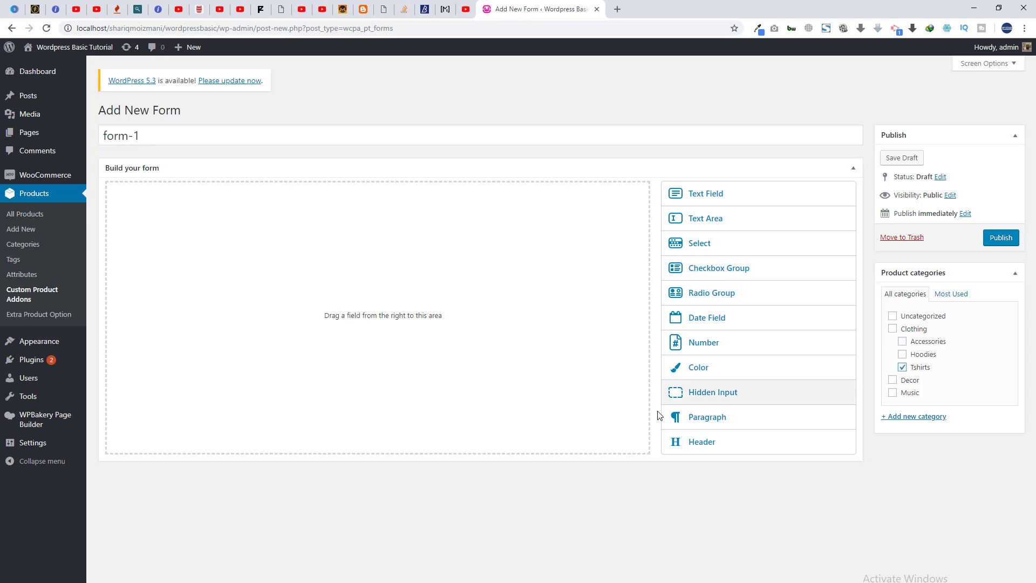
Add a required Text Field to the form with an empty label, the placeholder "field 1" and the value "website".
drag(696, 194, 429, 222)
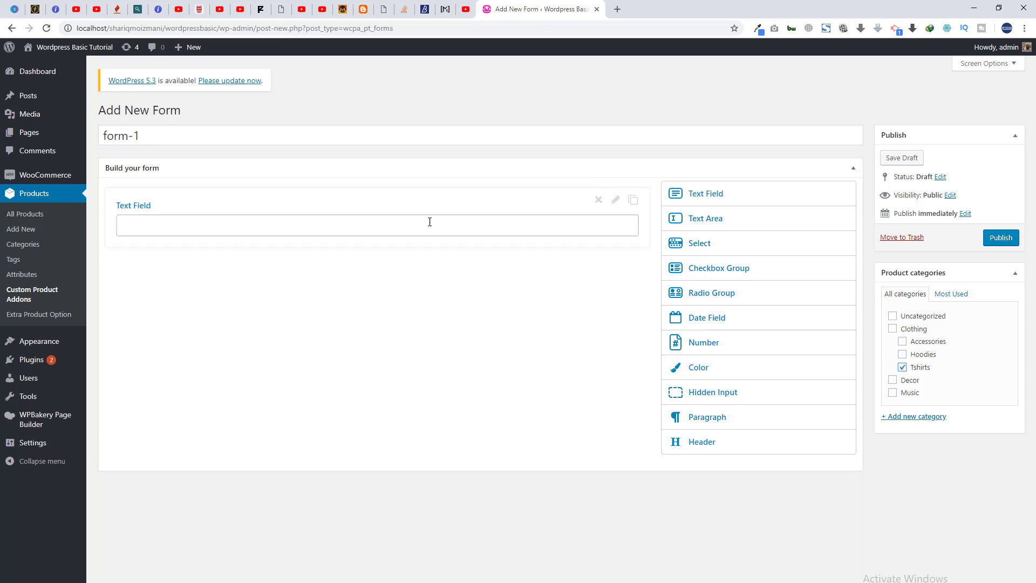
click(614, 200)
click(180, 242)
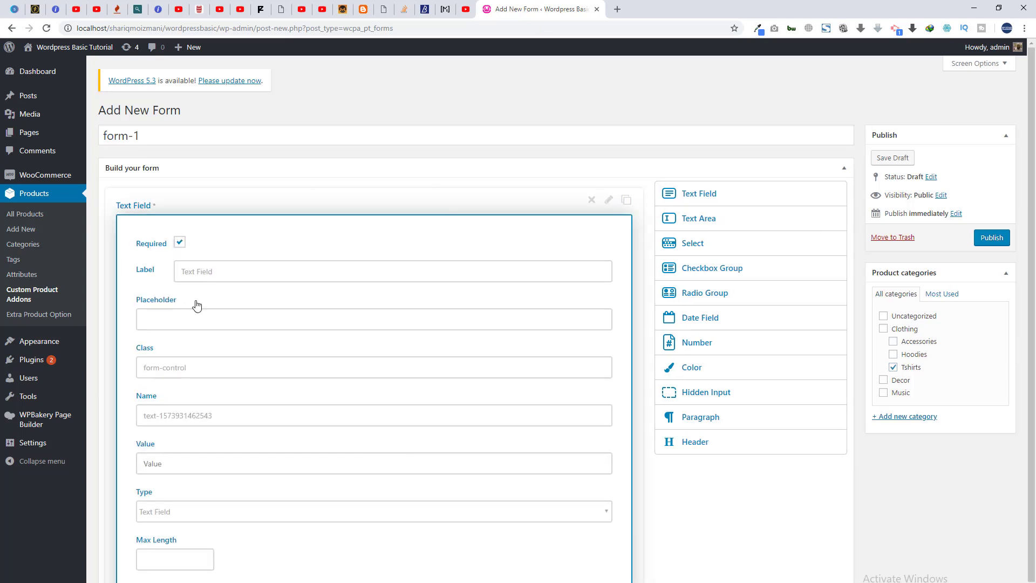
triple_click(204, 269)
key(BackSpace)
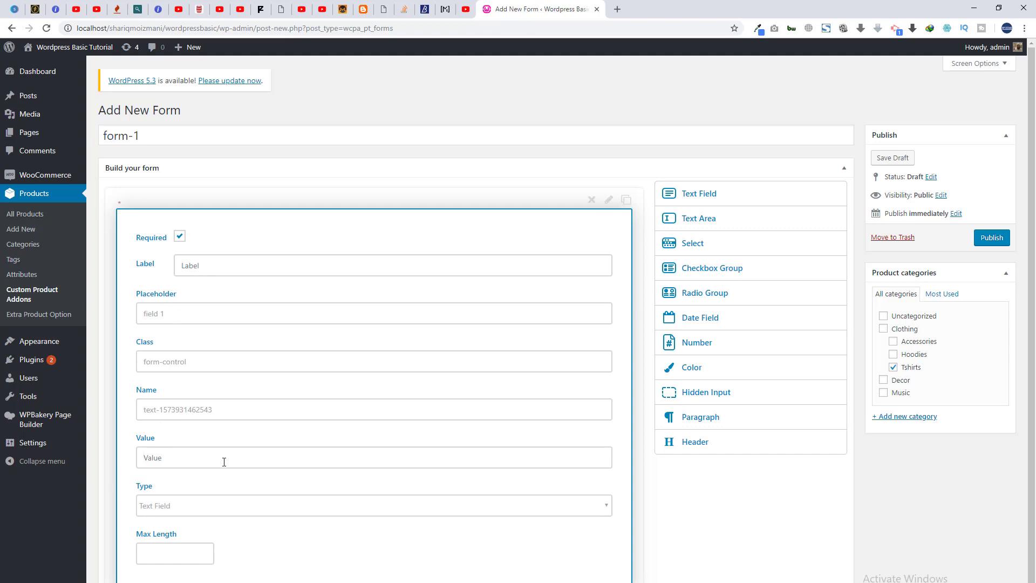
text(website)
Keep Text Field as the field's type, leave its maximum length empty and close the field's settings.
click(199, 503)
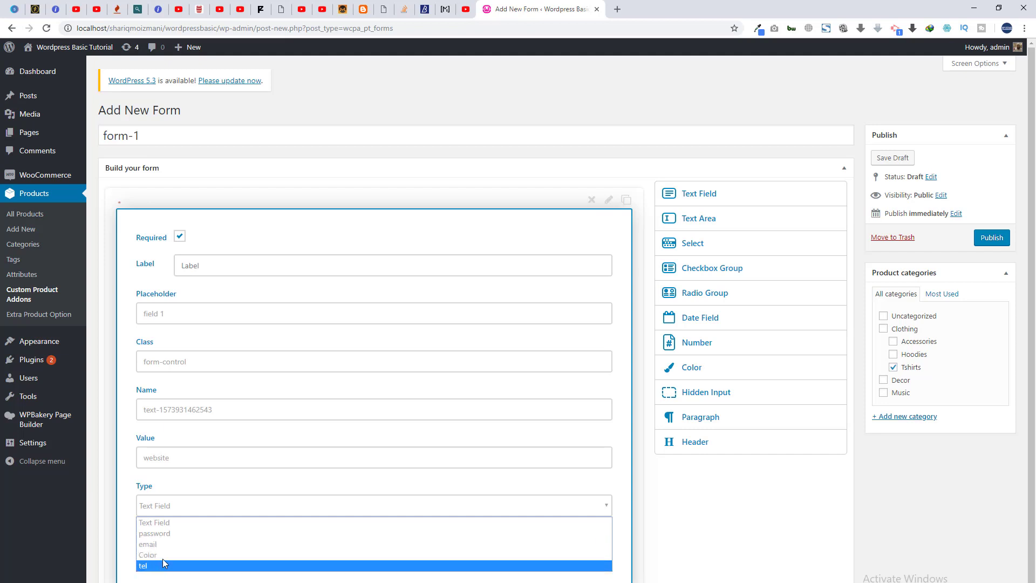
click(192, 507)
click(179, 505)
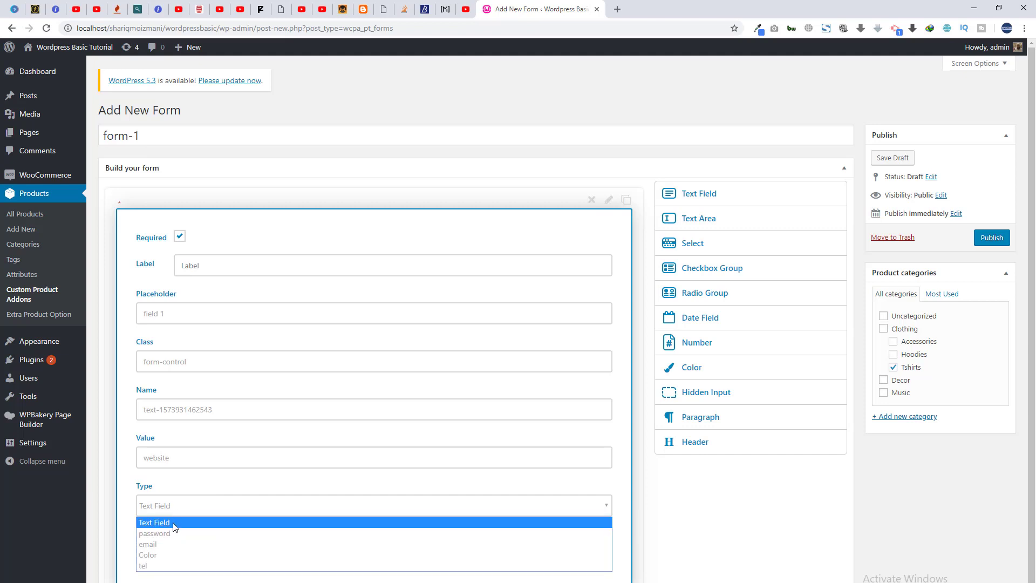
click(162, 523)
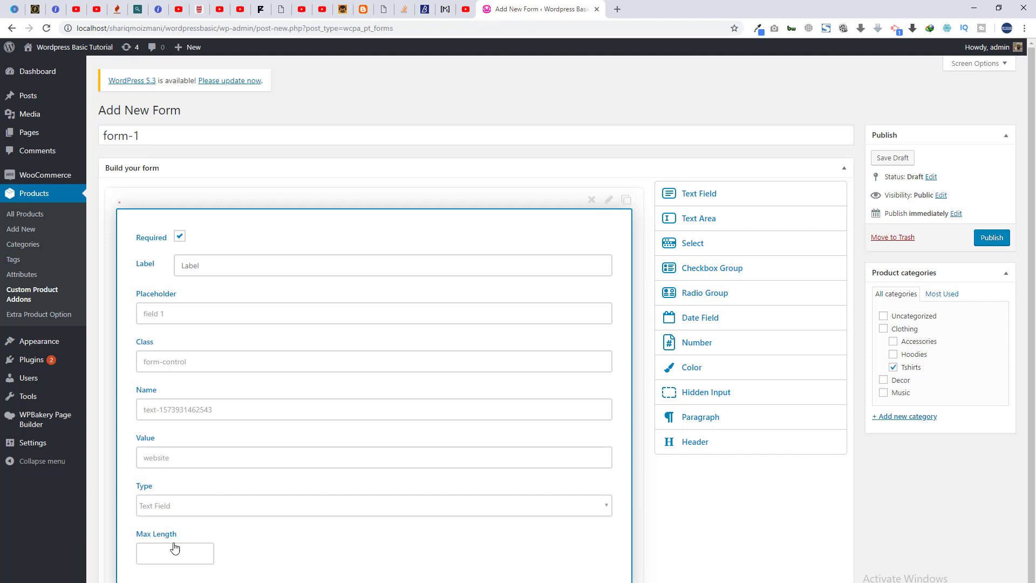
click(203, 550)
drag(203, 553, 203, 553)
click(509, 175)
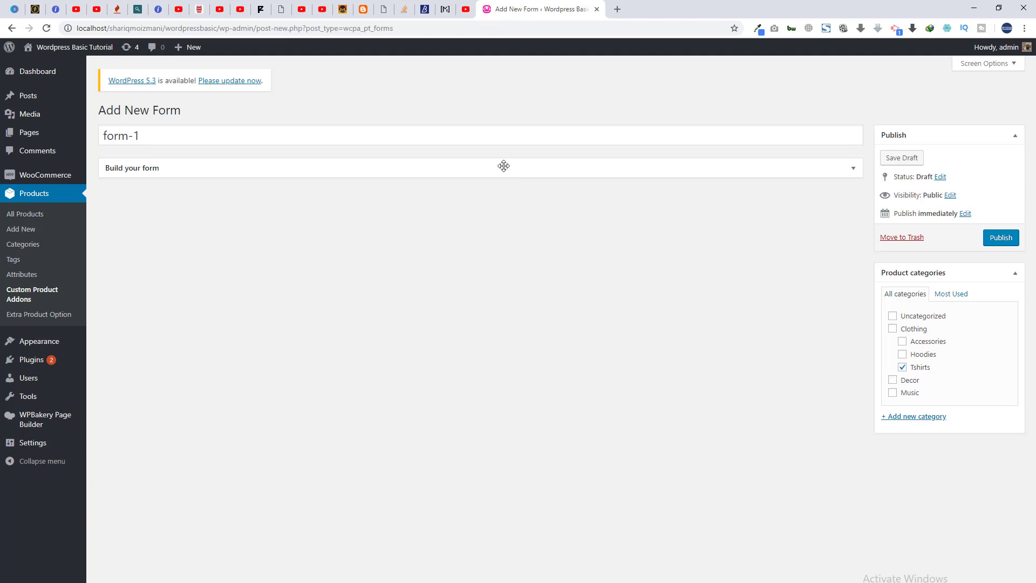
click(503, 166)
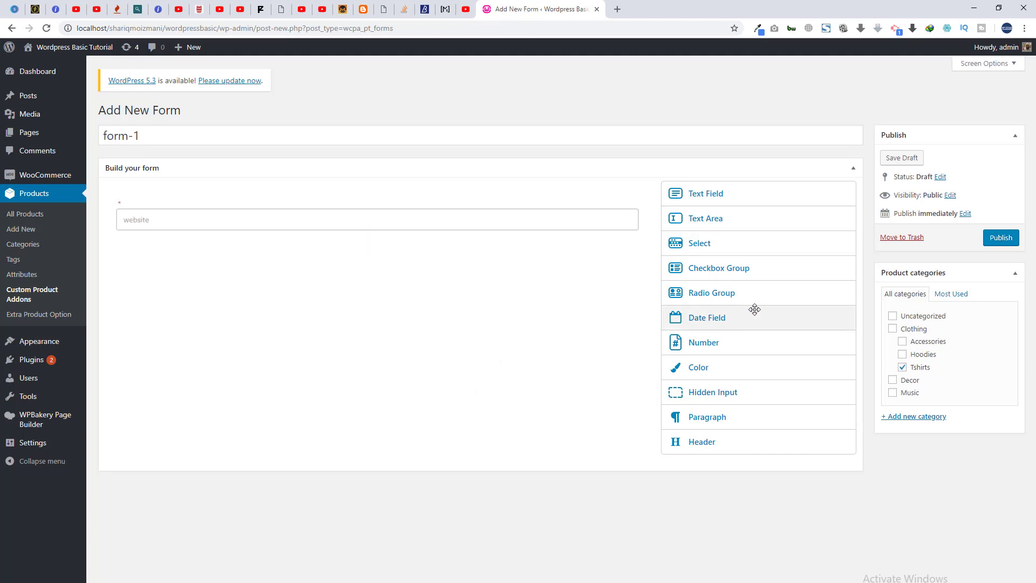
Add a Text Area and a Select field below the text field, and open the Select field's settings.
drag(702, 217, 567, 268)
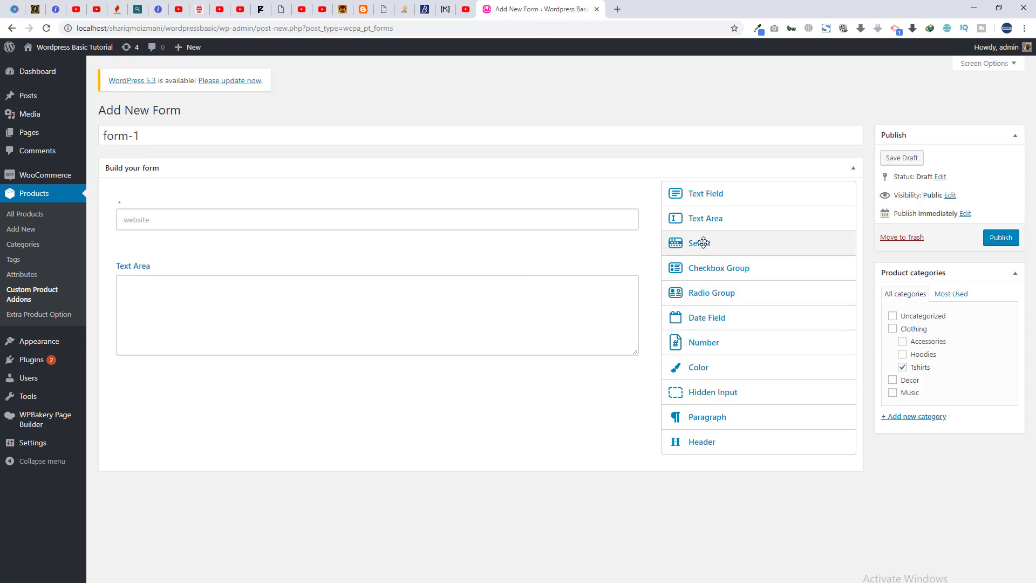
drag(703, 243, 464, 426)
click(189, 415)
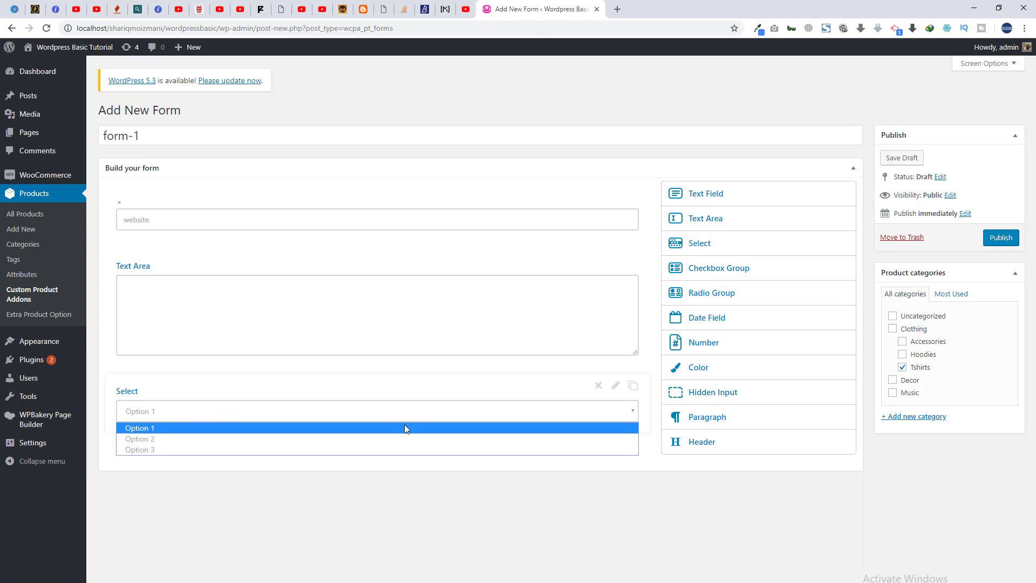
click(609, 410)
click(615, 385)
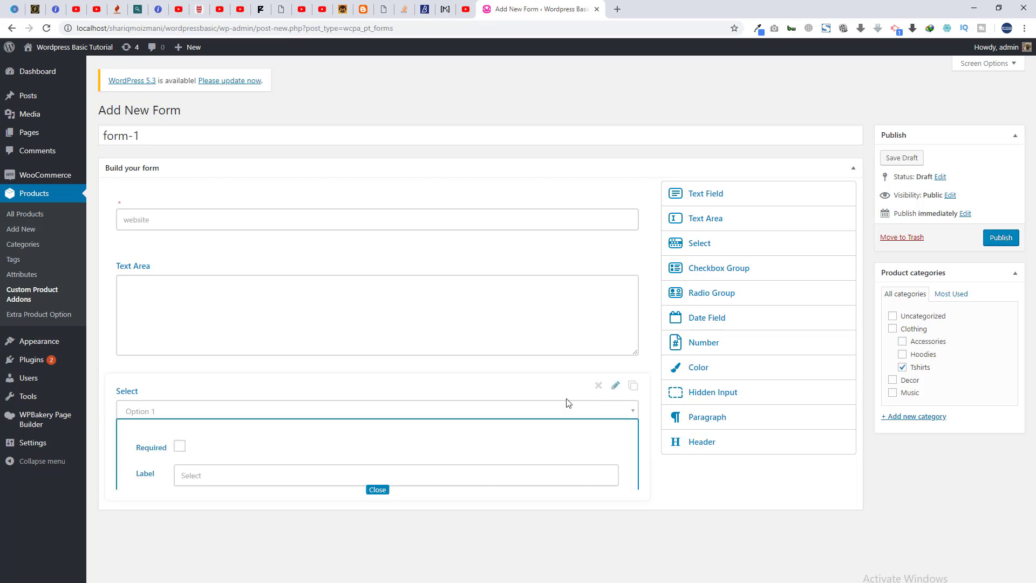
click(180, 429)
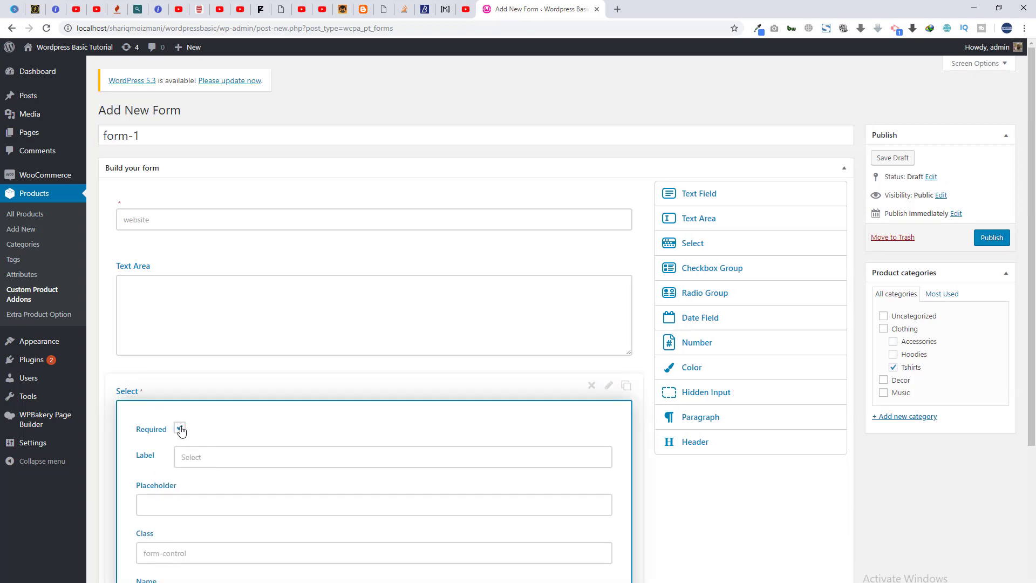
scroll(181, 430, down, 2)
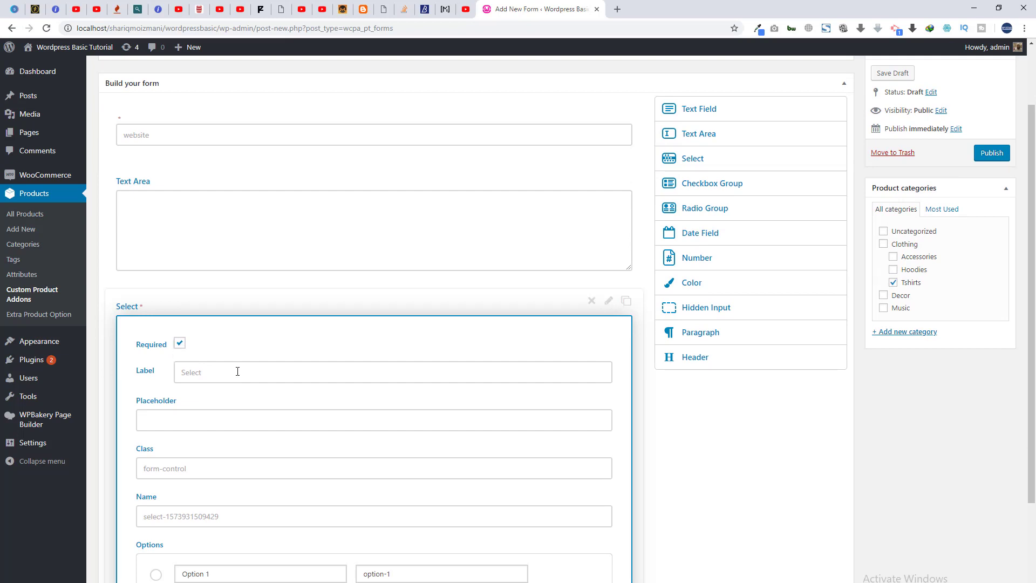
click(180, 343)
Keep the Select field's label and make Option 1 its preselected option.
scroll(287, 386, down, 2)
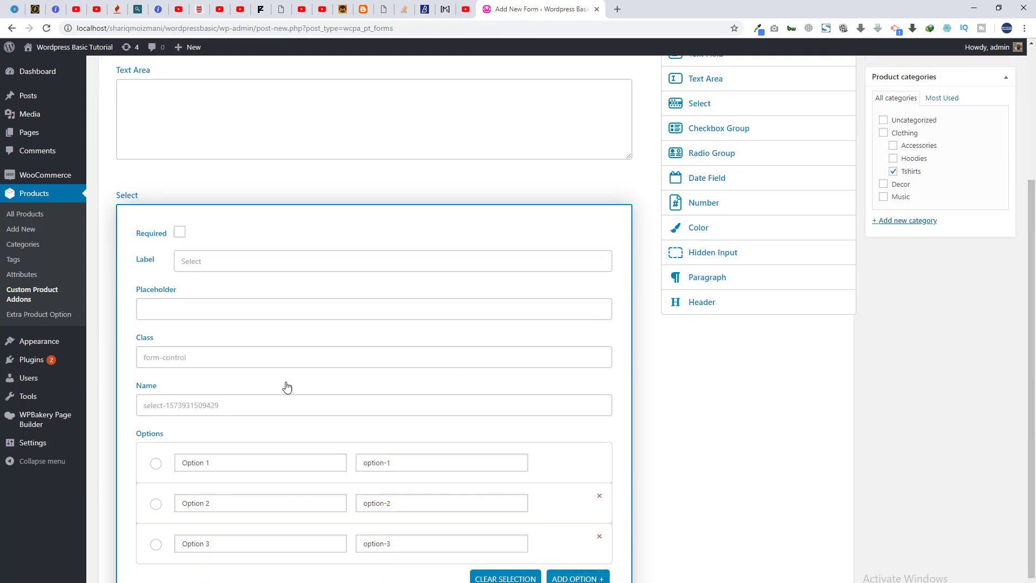
double_click(193, 264)
drag(205, 261, 177, 259)
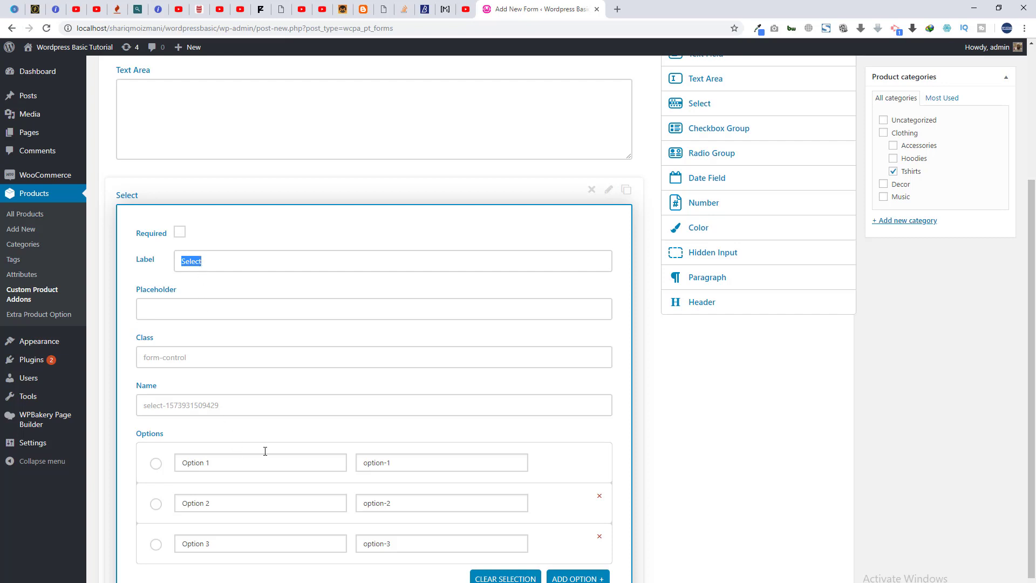
click(156, 463)
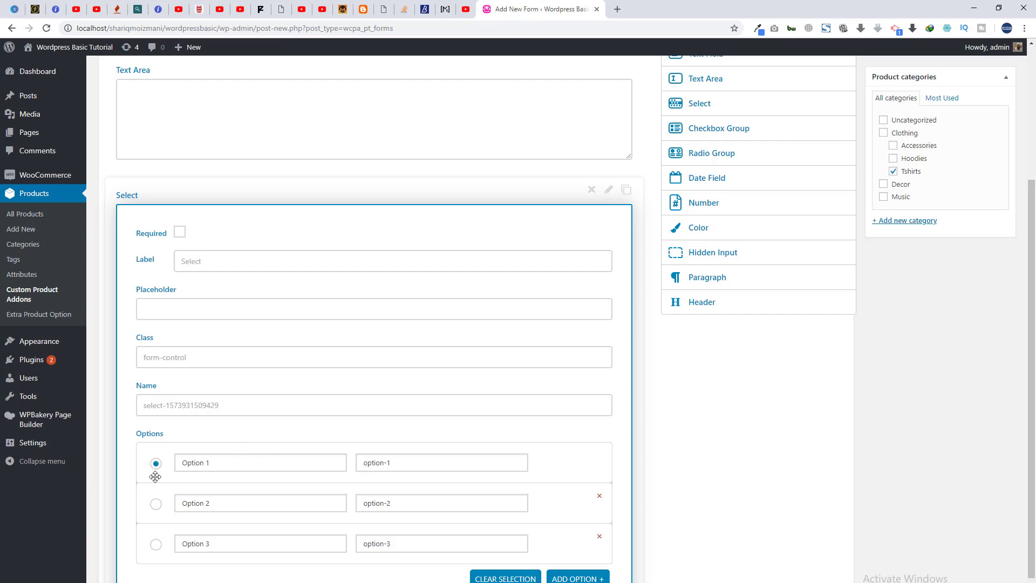
Make Option 3 the Select field's preselected option and keep the first option's value.
click(155, 544)
click(282, 464)
click(370, 462)
drag(391, 462, 323, 469)
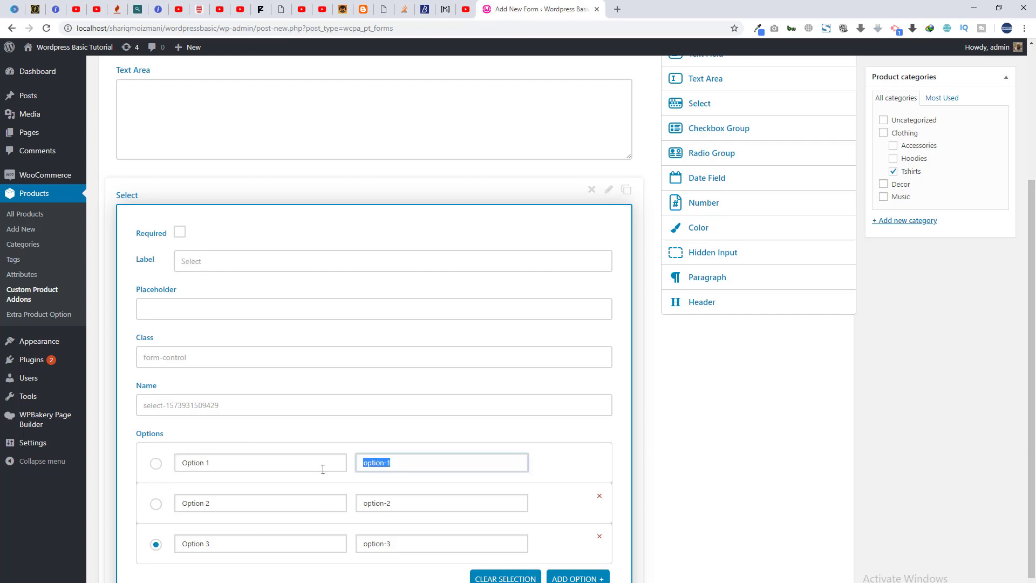
Rename the Select field's three option labels as website 1, website 2 and website 3.
click(215, 463)
double_click(184, 462)
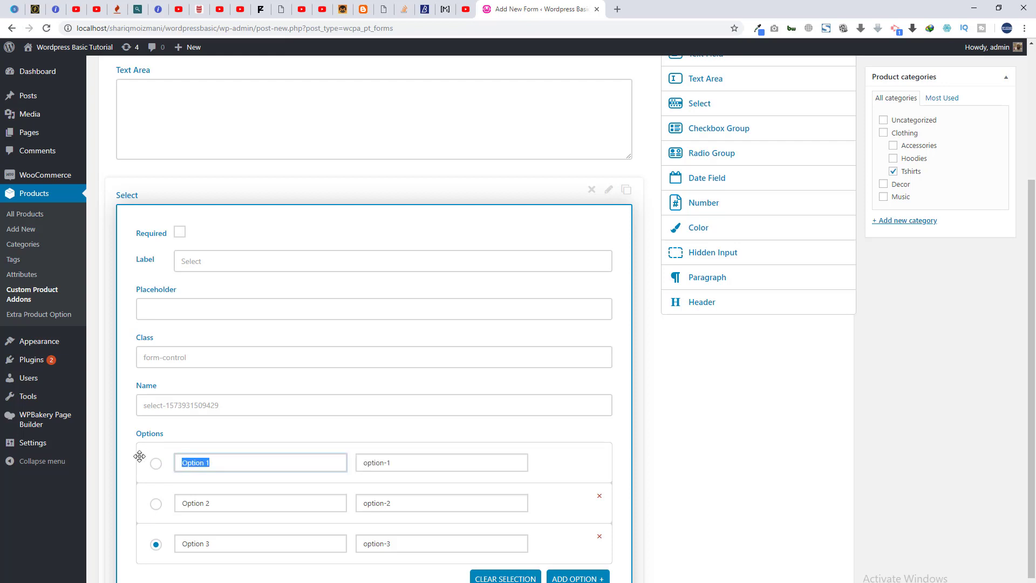
text(website 1)
key(ctrl+a)
key(ctrl+c)
key(ctrl+v)
drag(203, 506, 162, 549)
key(ctrl+v)
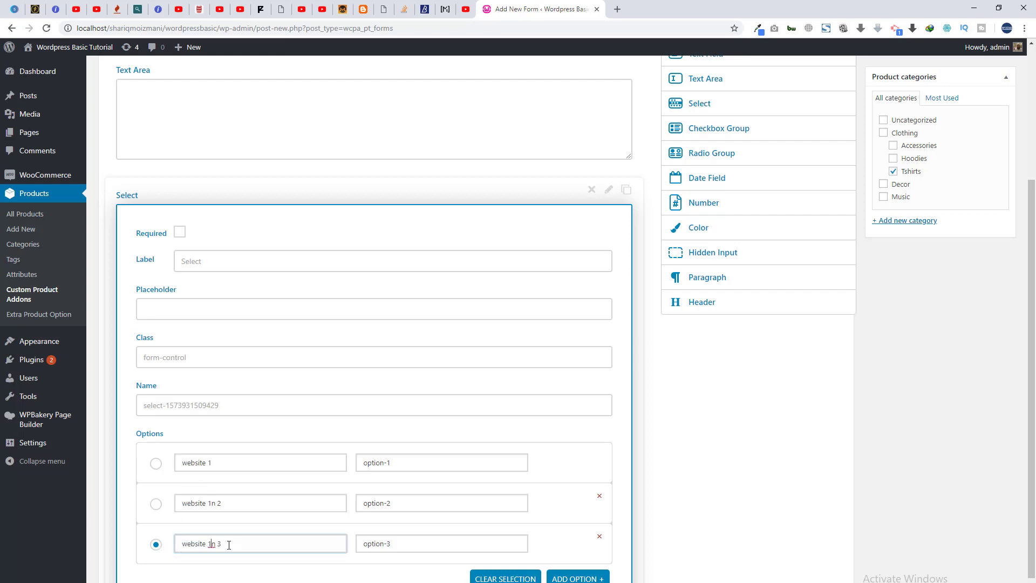
click(223, 506)
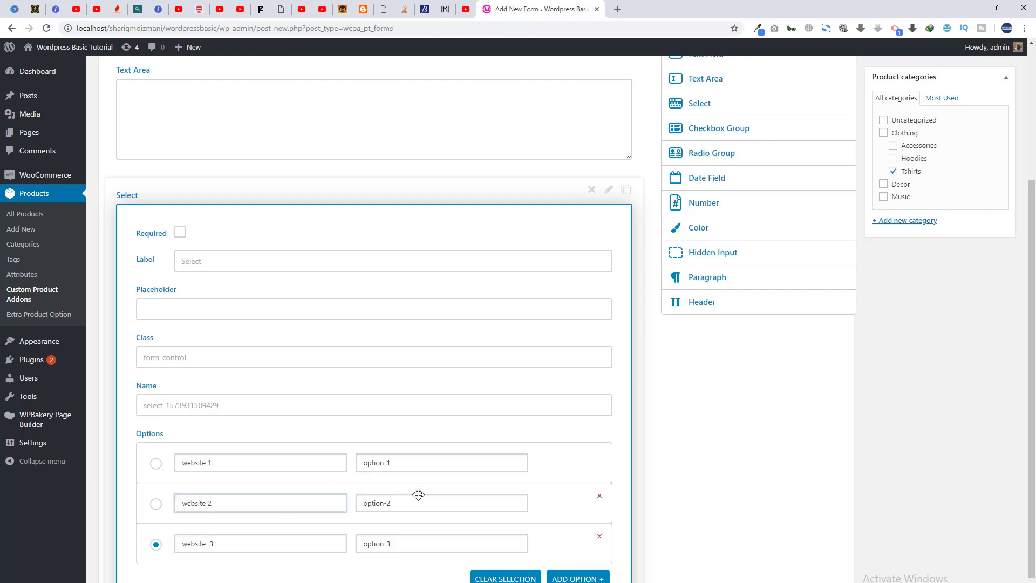
click(577, 578)
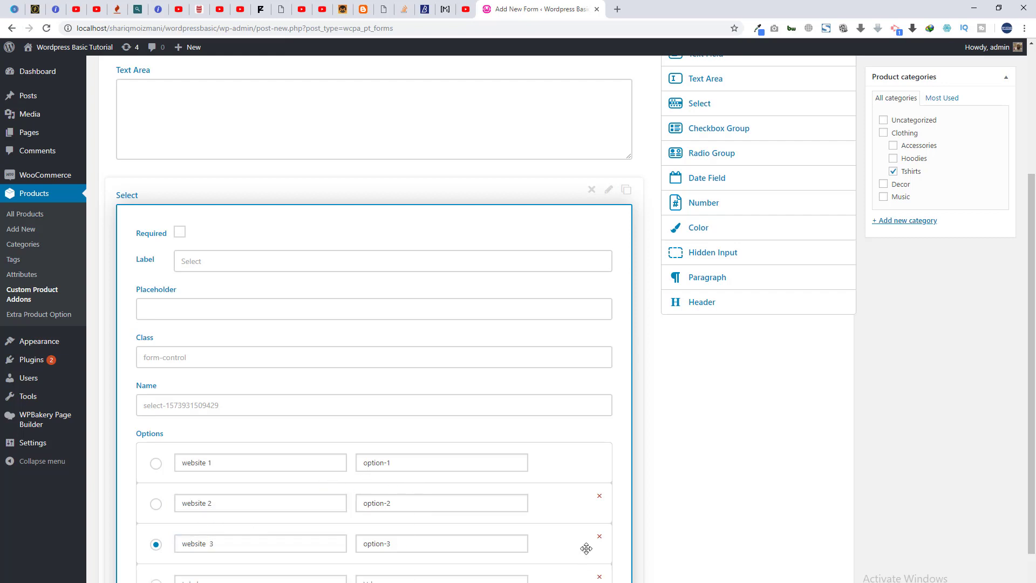
scroll(581, 536, down, 2)
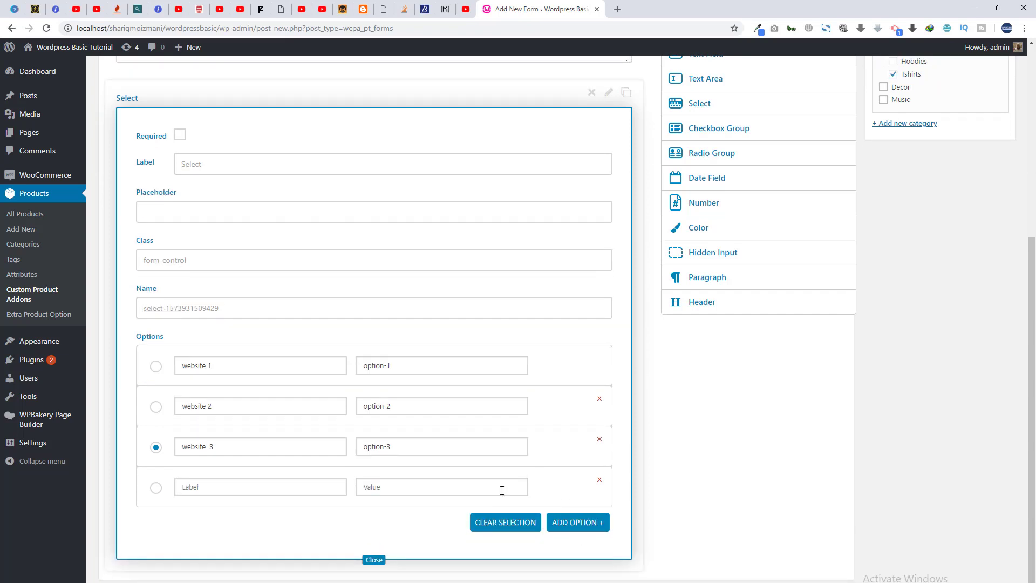
click(598, 480)
Close the Select field's settings and add a Date Field below it, leaving its settings at their defaults.
click(362, 560)
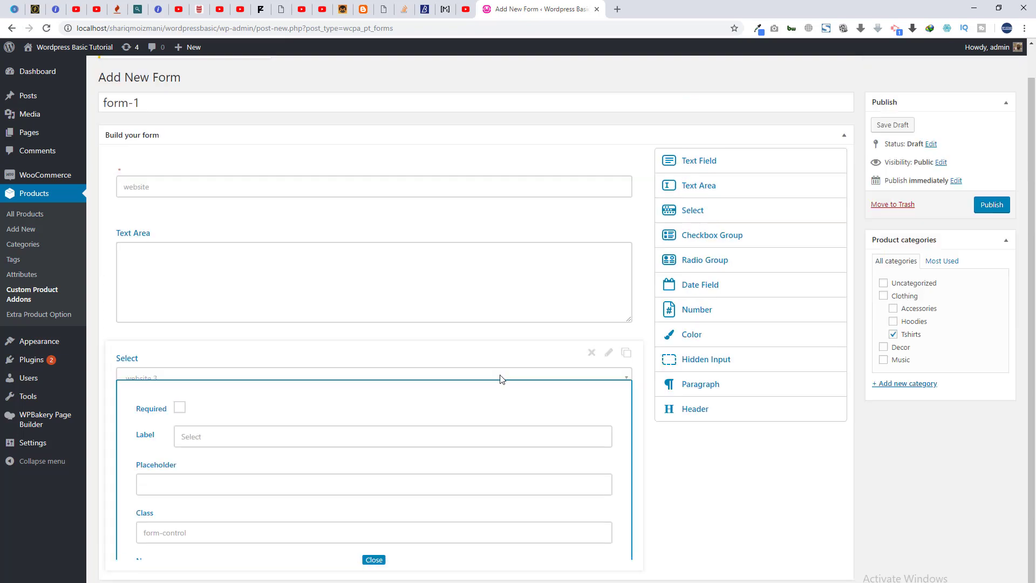
drag(702, 328, 254, 468)
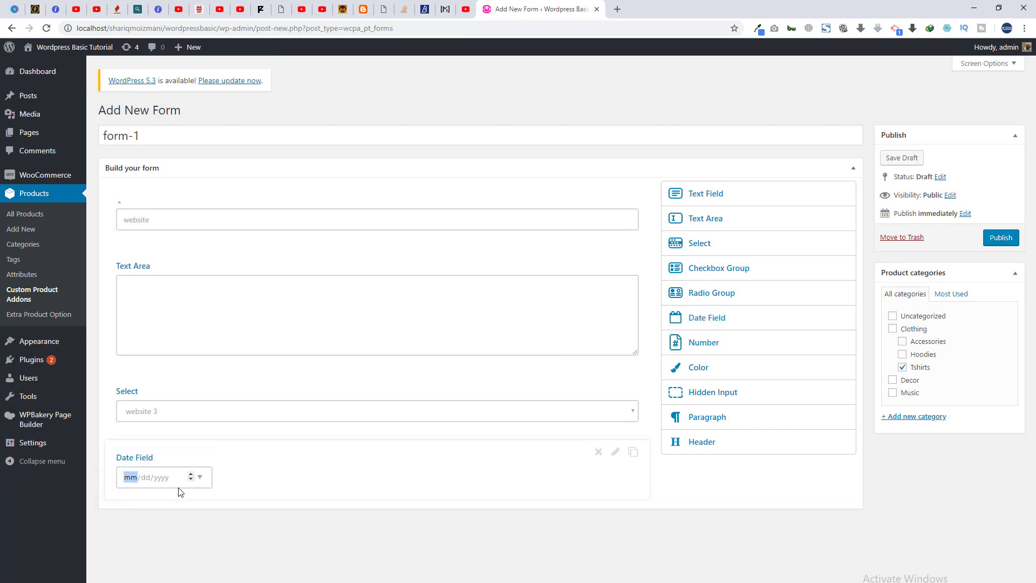
click(200, 478)
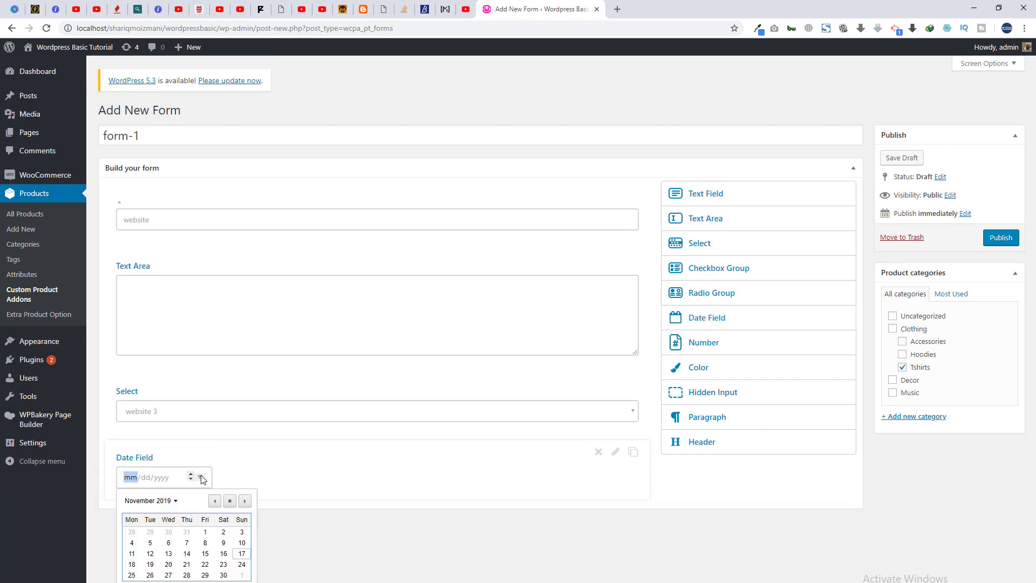
click(615, 454)
scroll(421, 459, down, 3)
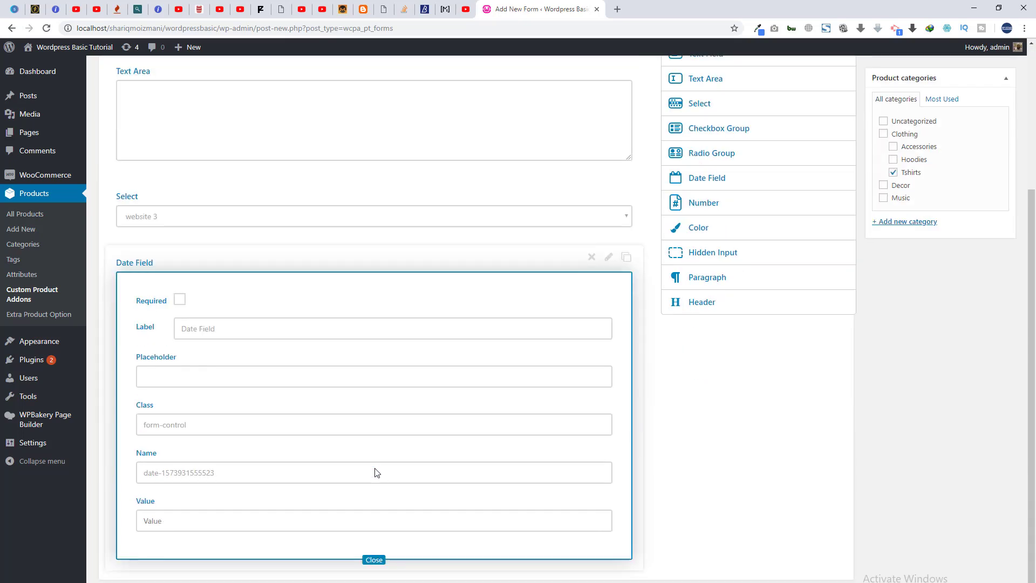
click(373, 560)
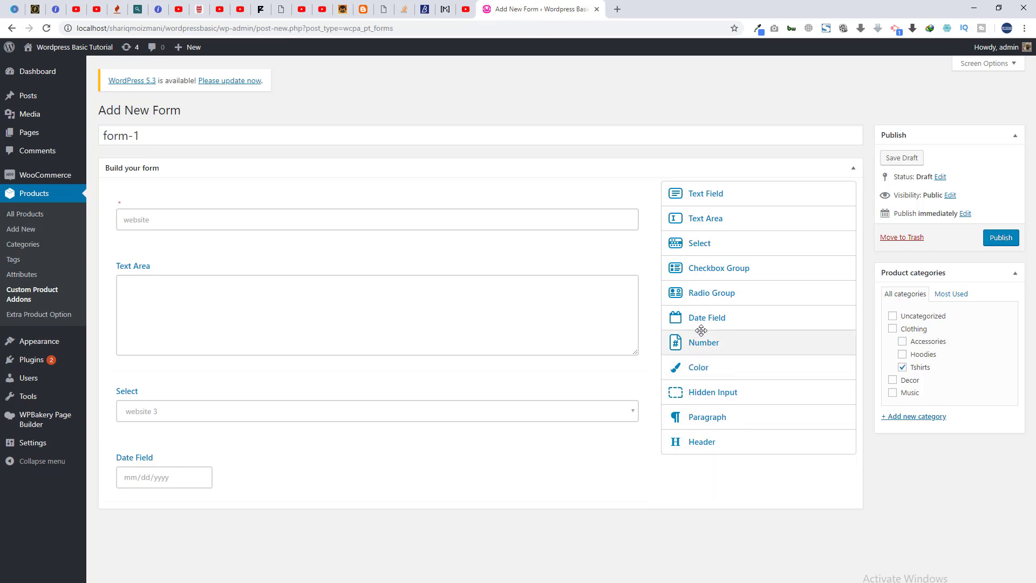
Add a Number field below the Date Field and insert a Radio Group with default settings between them.
drag(700, 339, 165, 540)
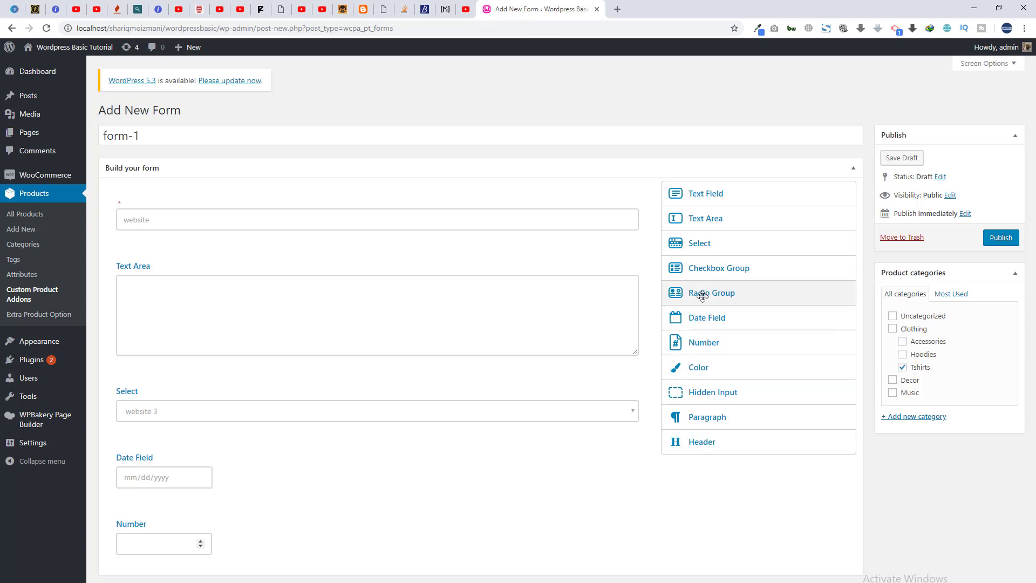
drag(701, 292, 351, 513)
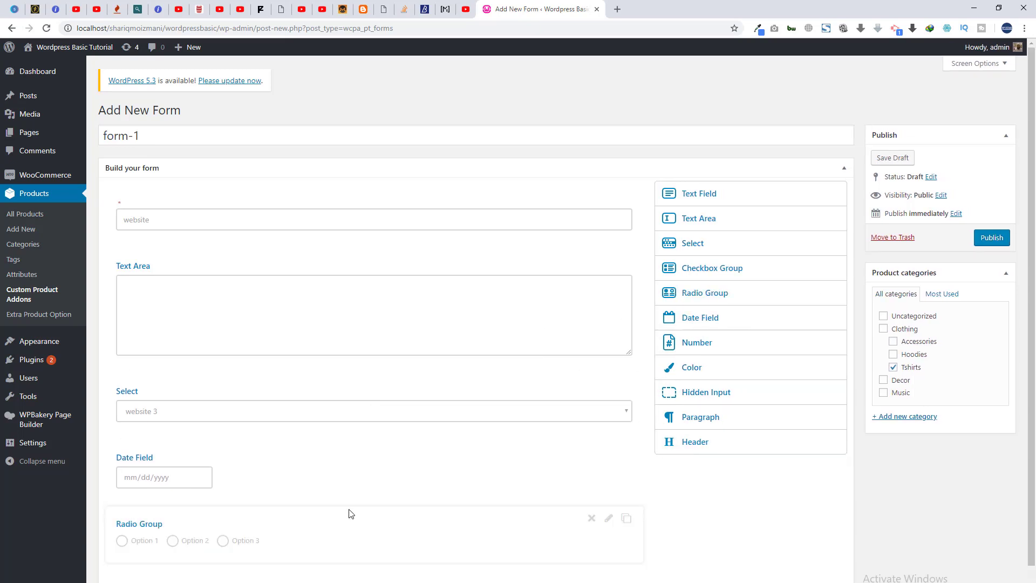
click(610, 519)
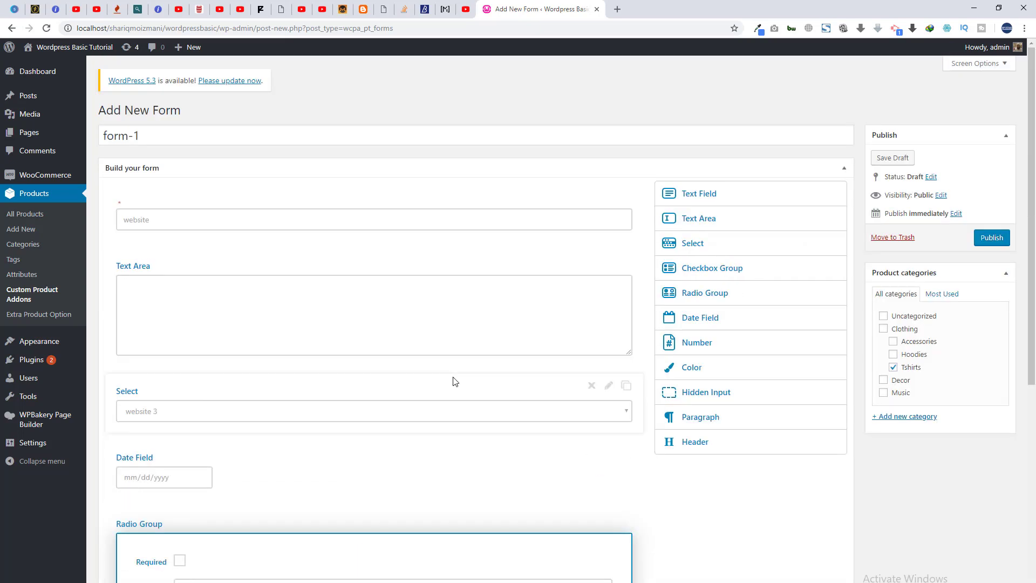
click(372, 493)
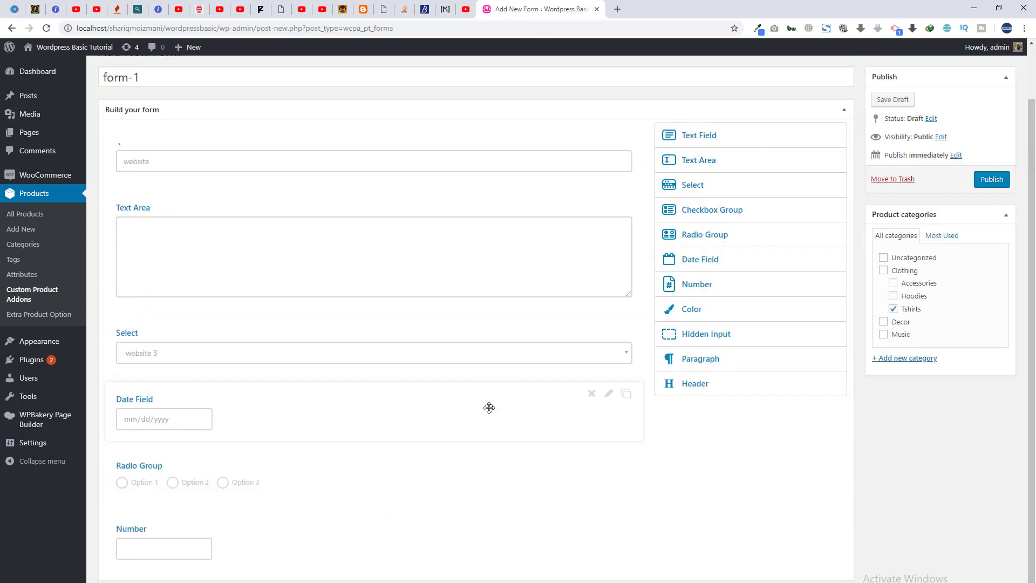
Add a Paragraph below the Number field, keep its content and type p, and publish the form.
drag(707, 359, 345, 576)
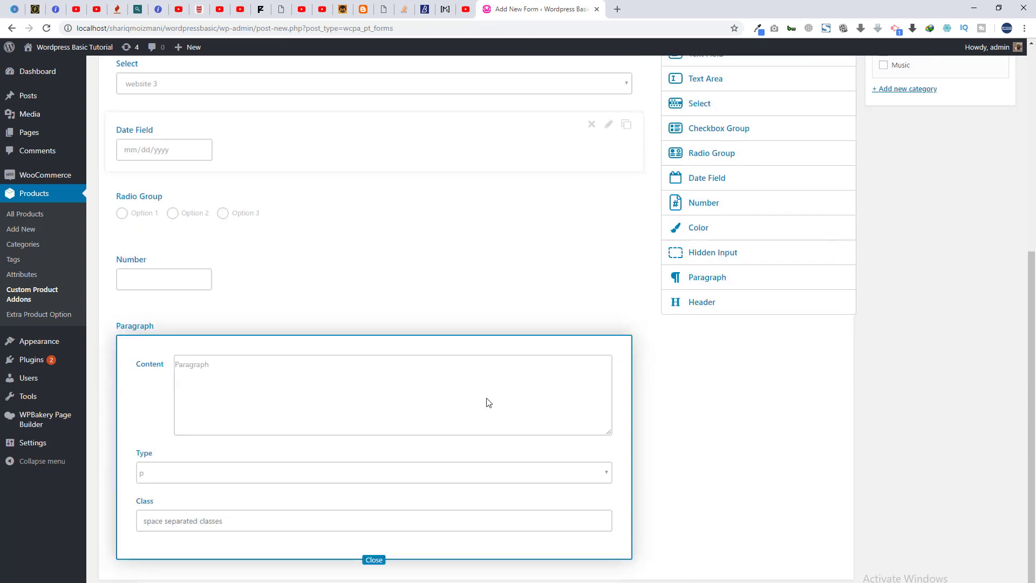
drag(229, 372, 175, 368)
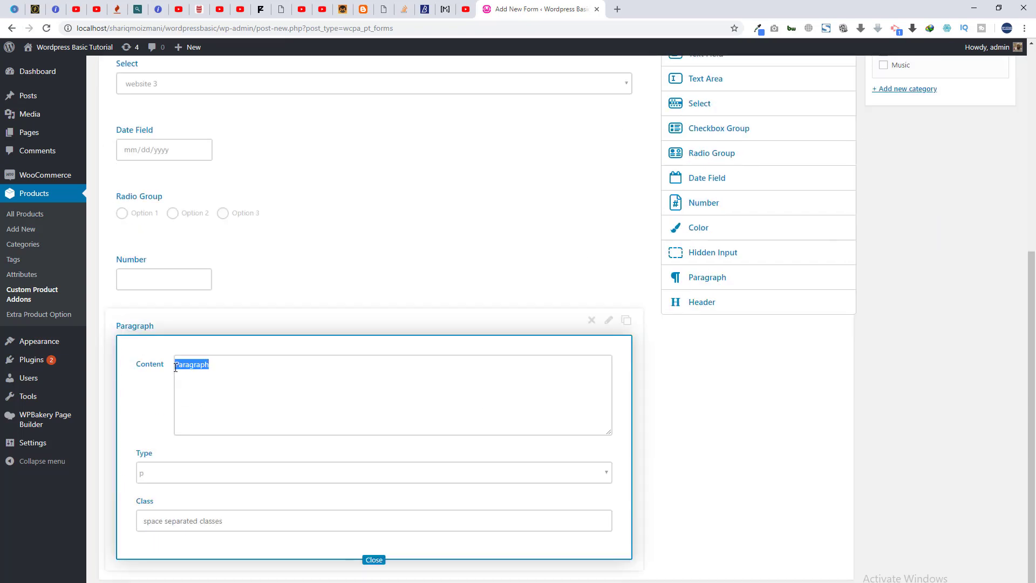
click(163, 474)
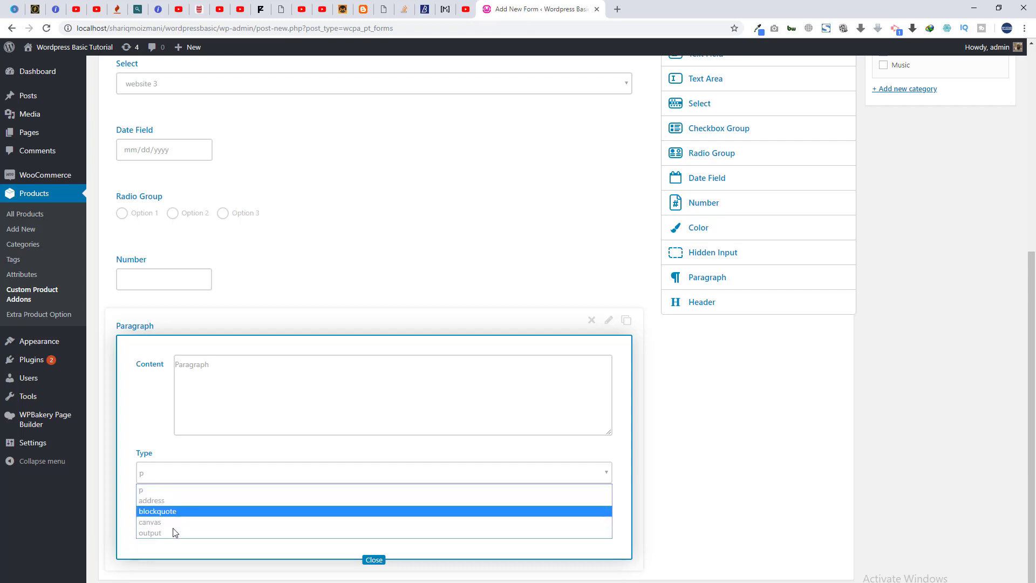
click(379, 558)
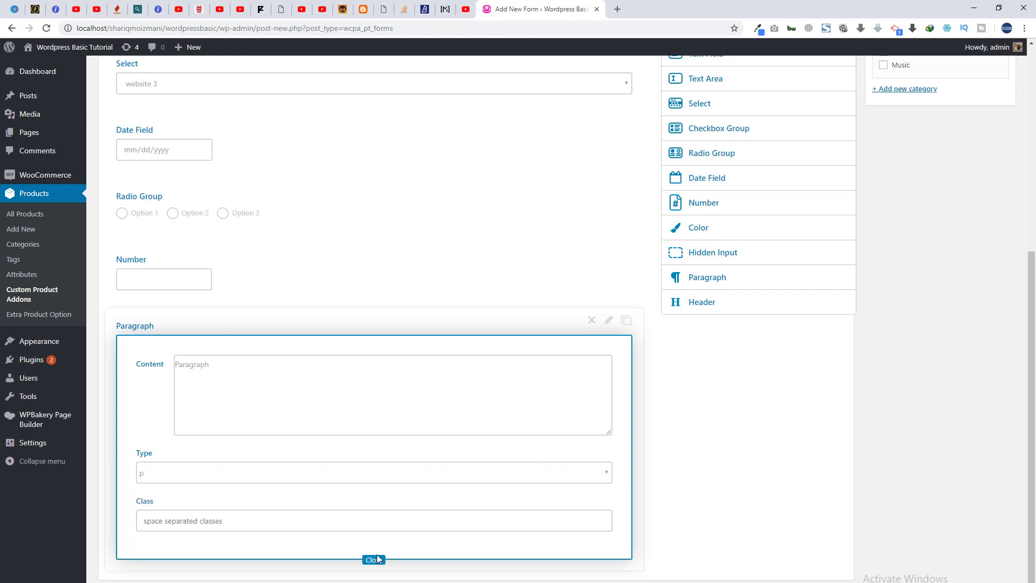
click(379, 560)
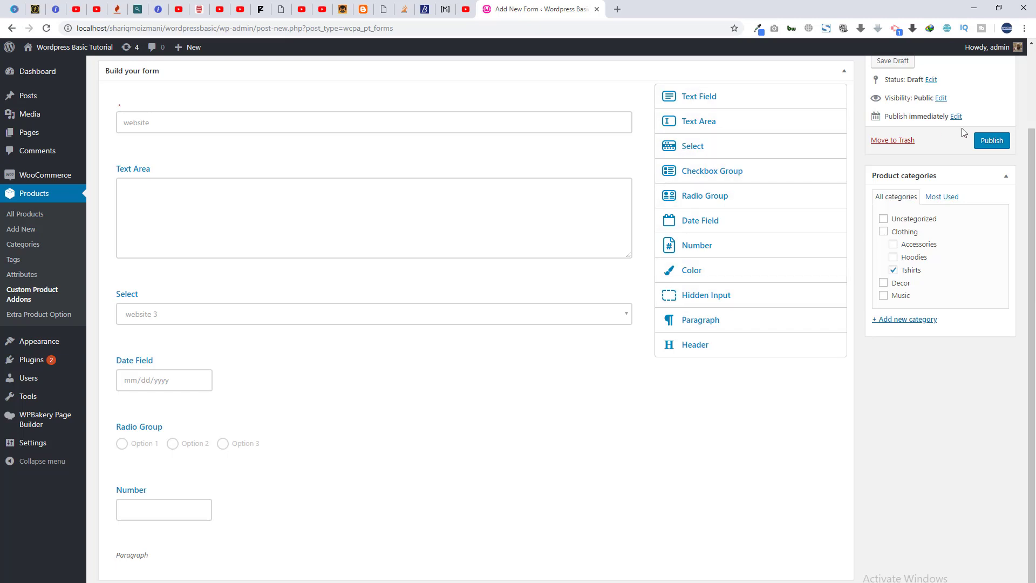
click(983, 141)
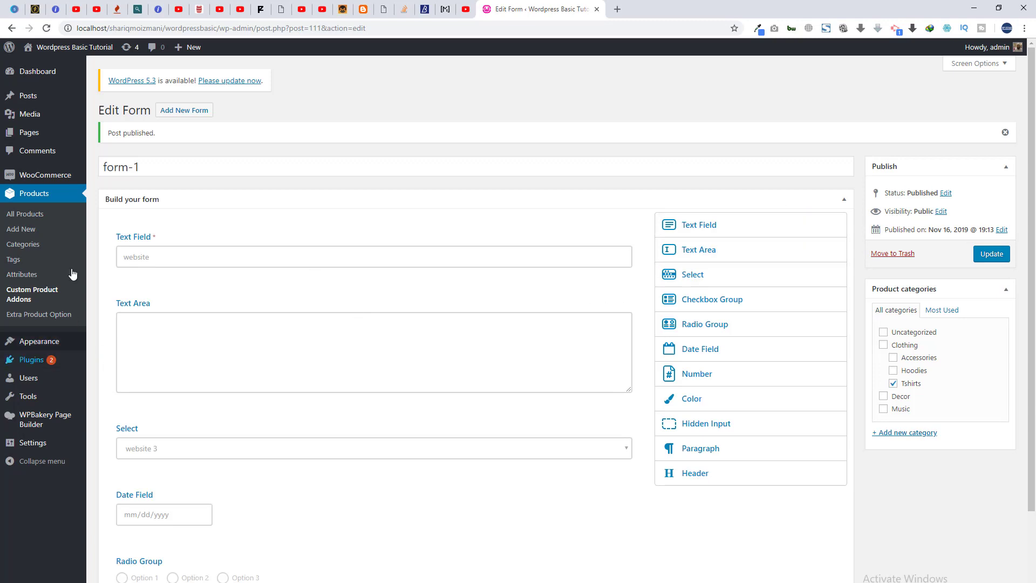
Open the T-Shirt with Logo product for editing, assign form-1 in its custom product options and update the product.
click(37, 216)
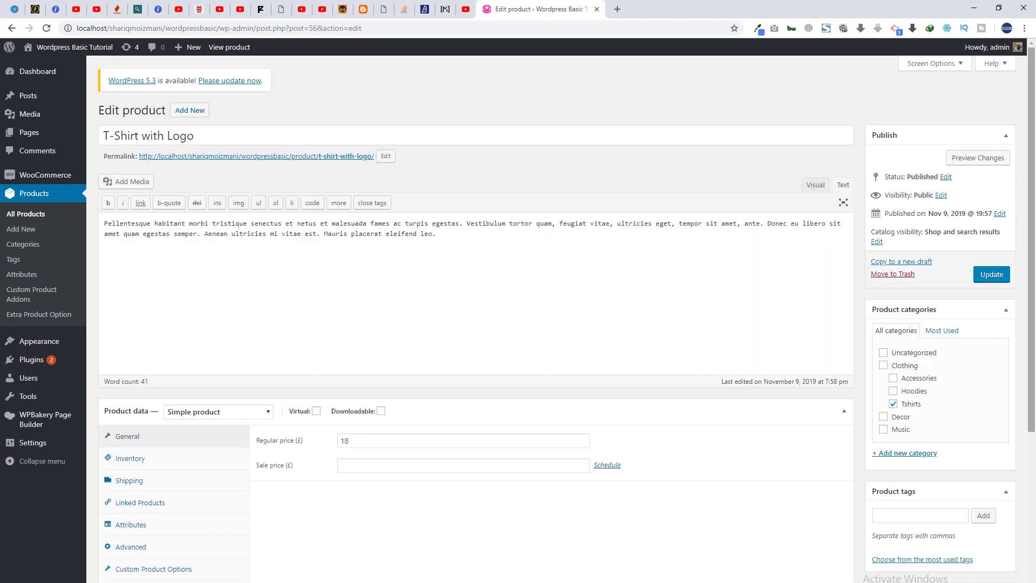
scroll(811, 379, down, 2)
click(148, 466)
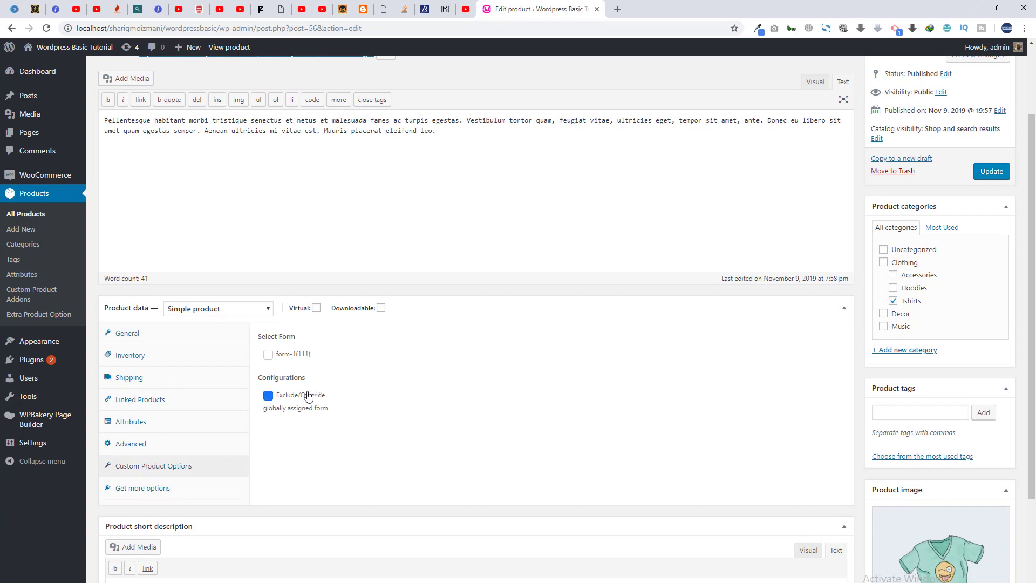
click(281, 356)
click(983, 172)
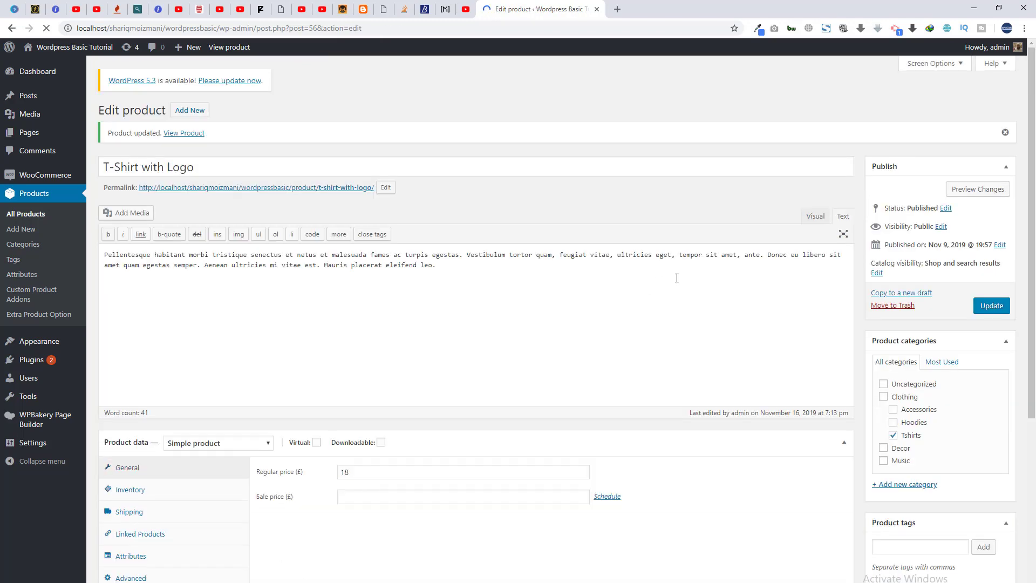
Check the form assignment in the T-Shirt with Logo product's custom product options.
scroll(1034, 261, down, 3)
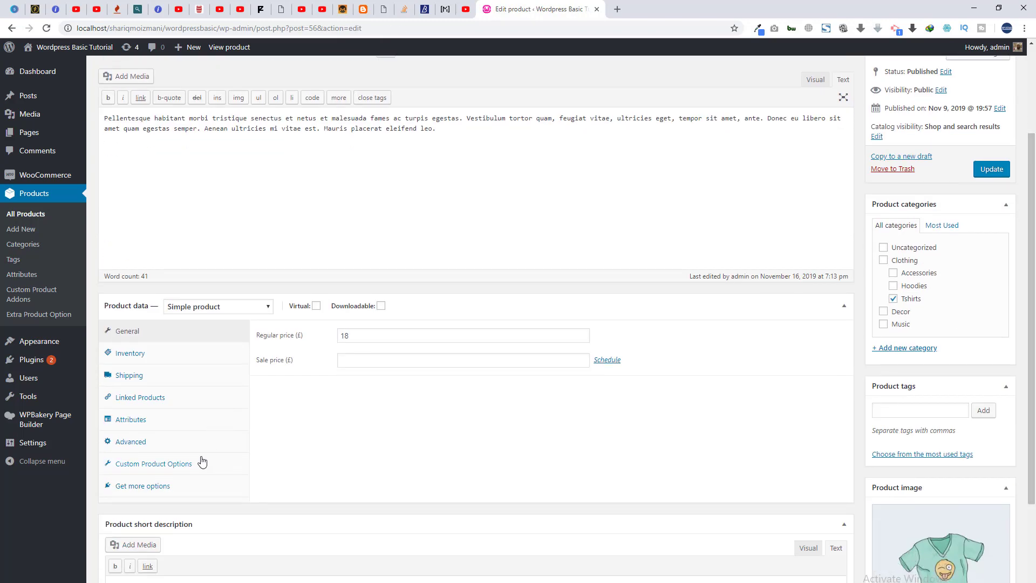
click(178, 473)
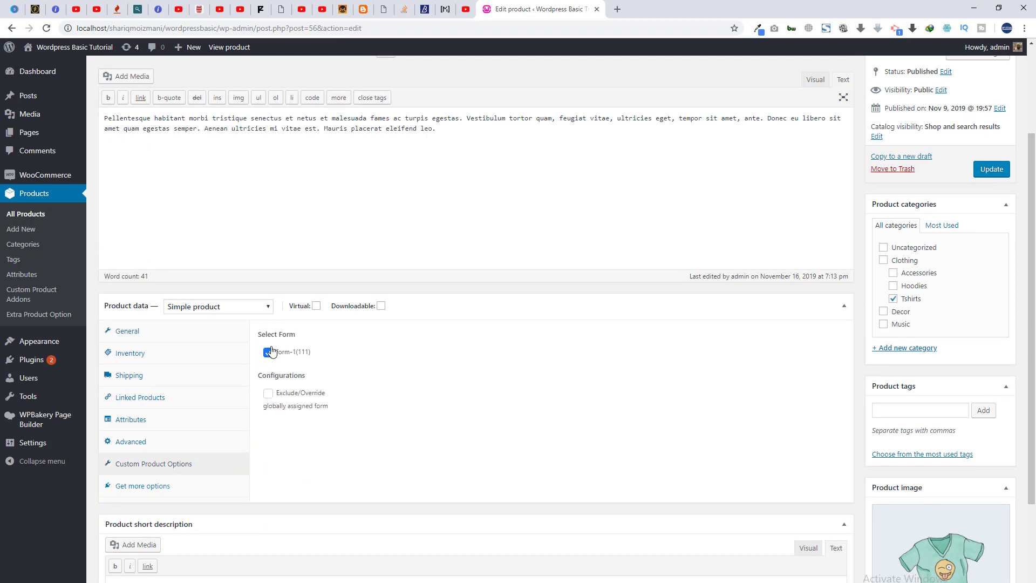
click(286, 406)
Open the T-Shirt with Logo product's page in a new browser tab and examine its added option fields.
right_click(224, 48)
click(268, 65)
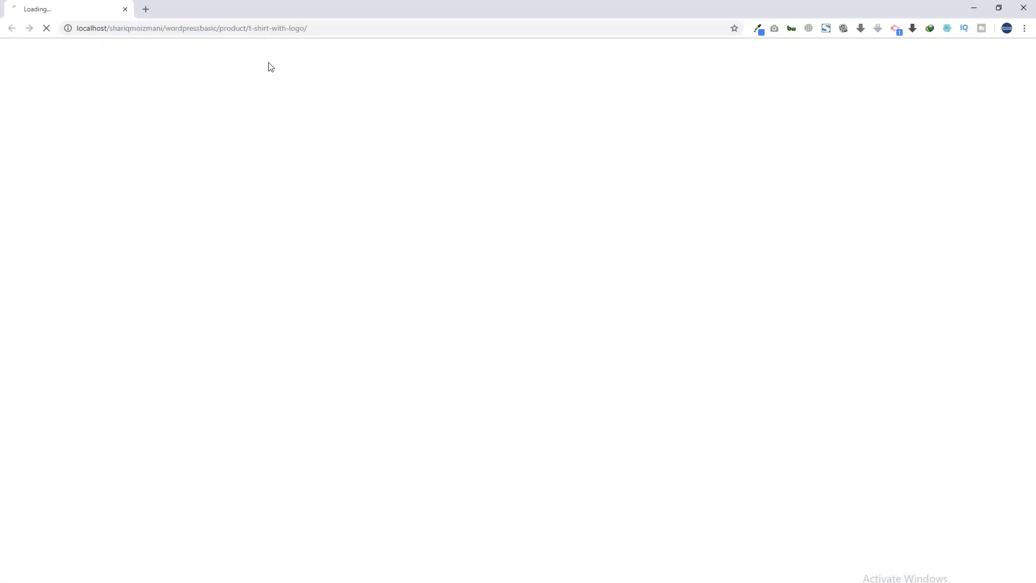
click(1023, 8)
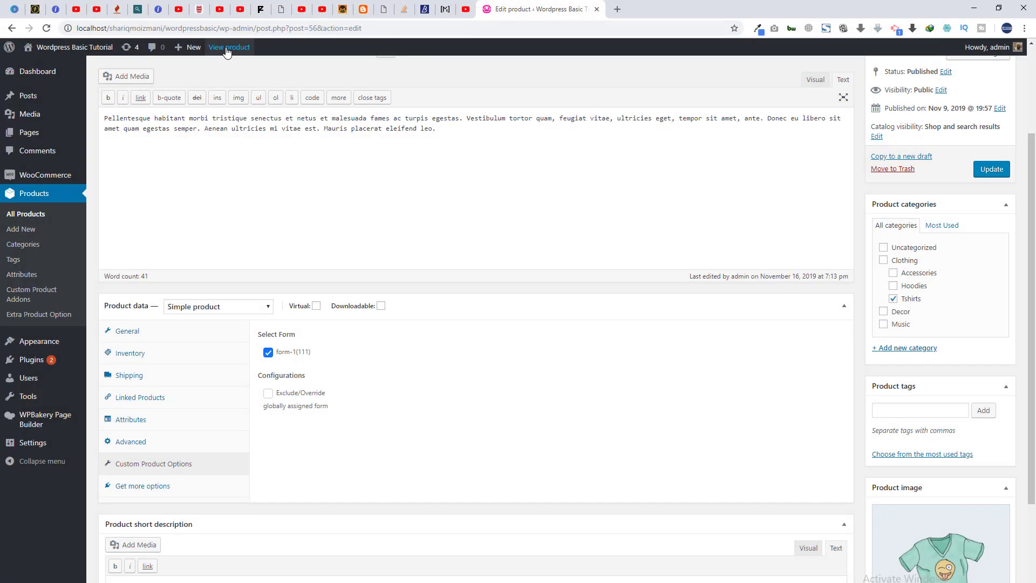
click(642, 9)
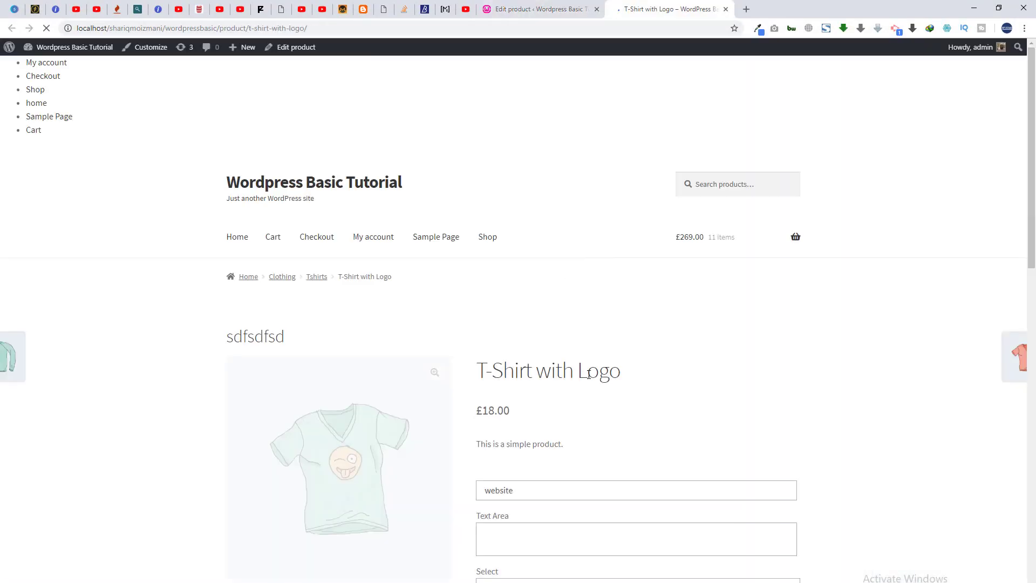
scroll(594, 227, down, 5)
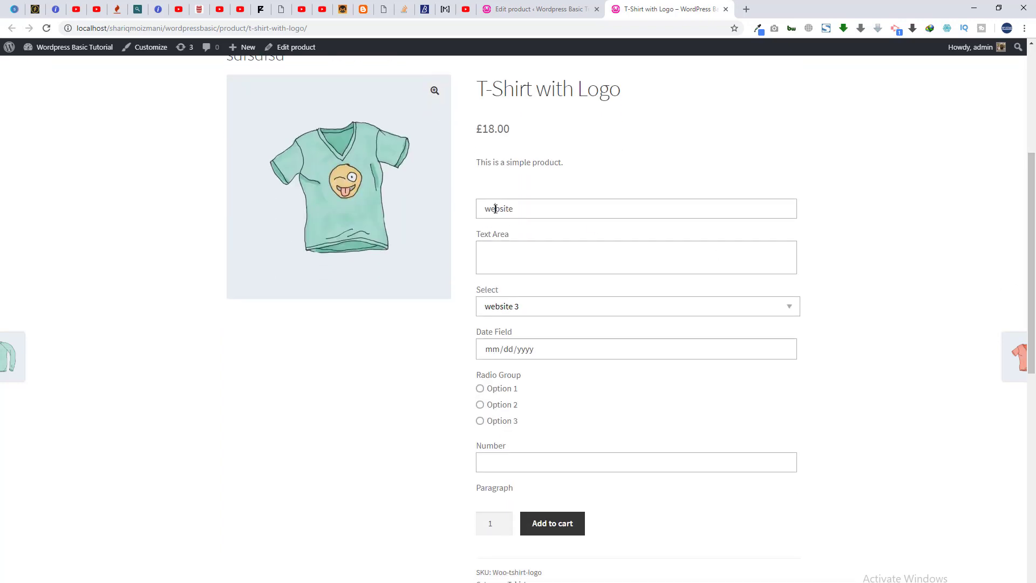
double_click(508, 208)
click(502, 253)
scroll(595, 228, down, 7)
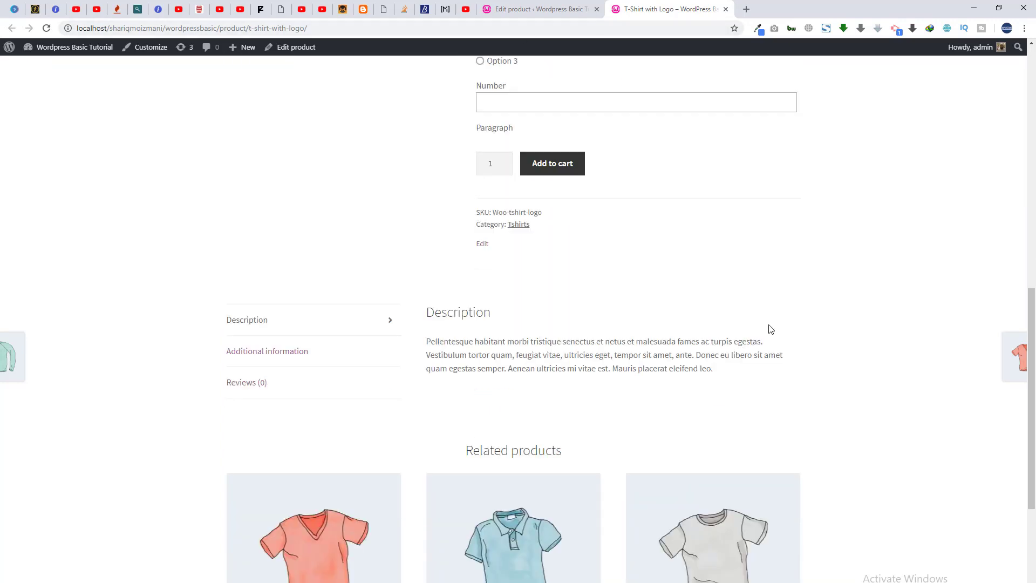
scroll(770, 328, up, 7)
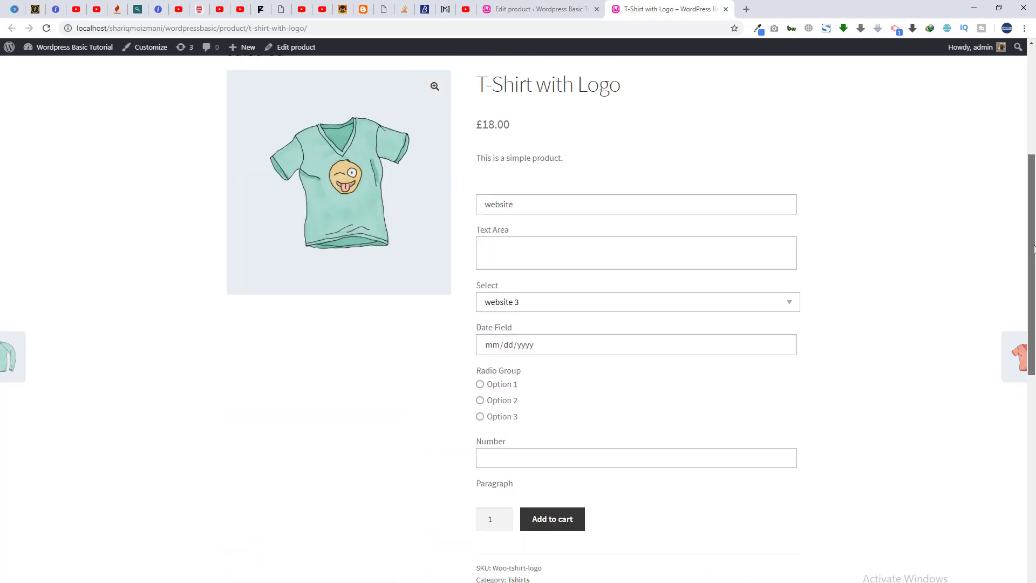
Fill in the product's option fields with website 3 selected, the date 11/01/2019 and radio Option 1.
click(493, 309)
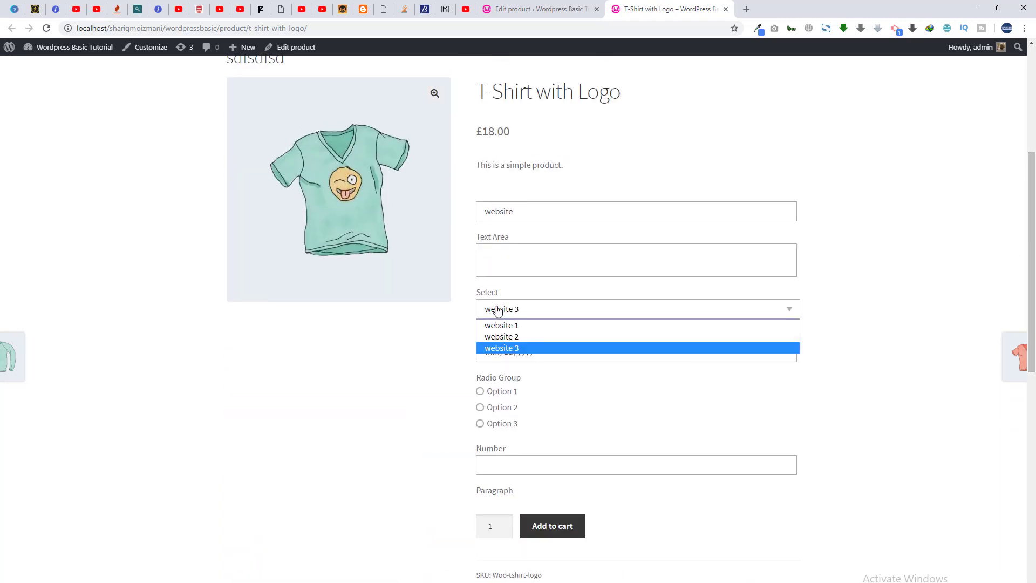
click(499, 348)
click(512, 353)
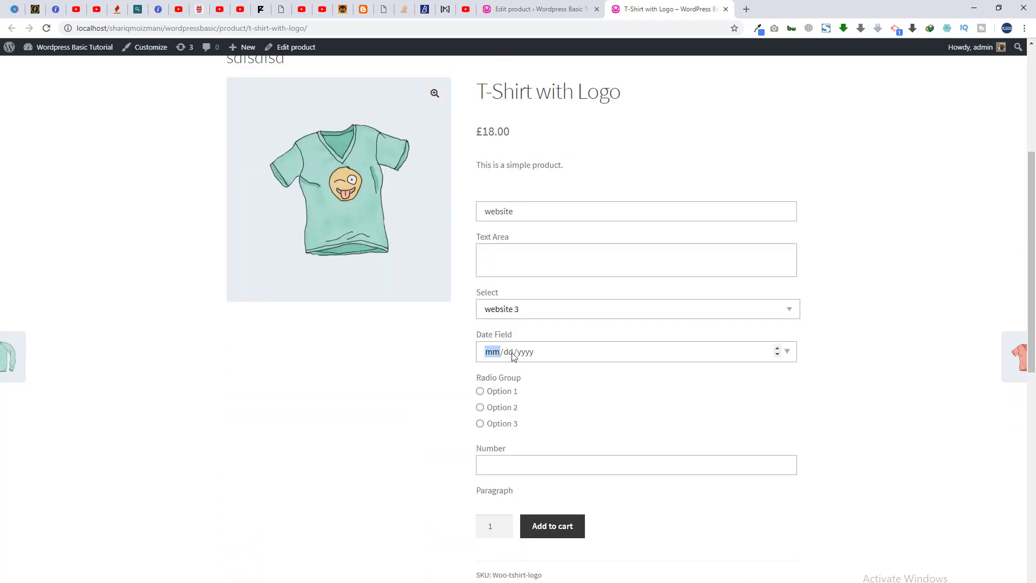
click(787, 352)
click(563, 410)
click(515, 392)
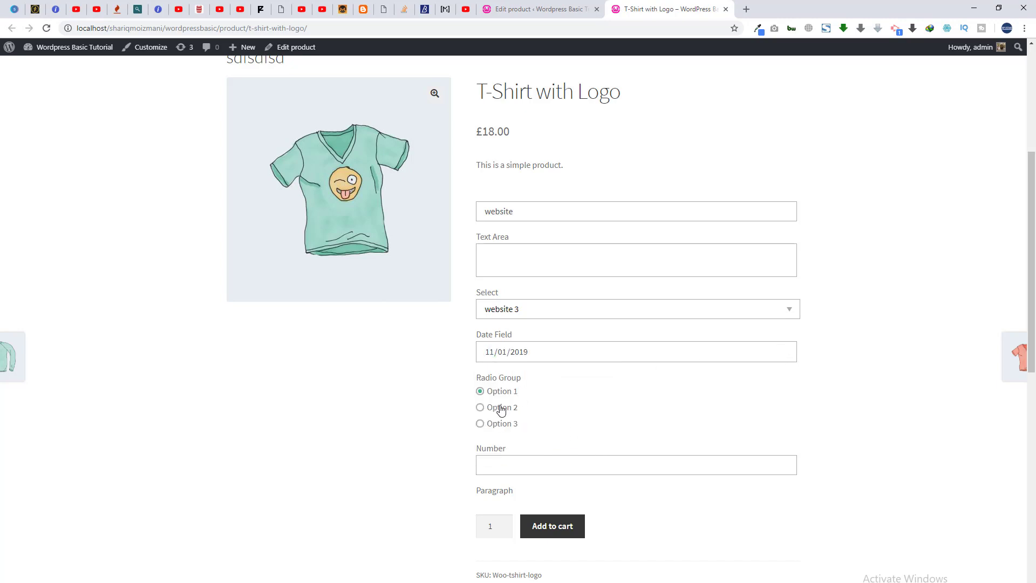
Select radio Option 3 and enter "sdfsdsdf" in the product's Text Area field.
drag(1024, 341, 764, 414)
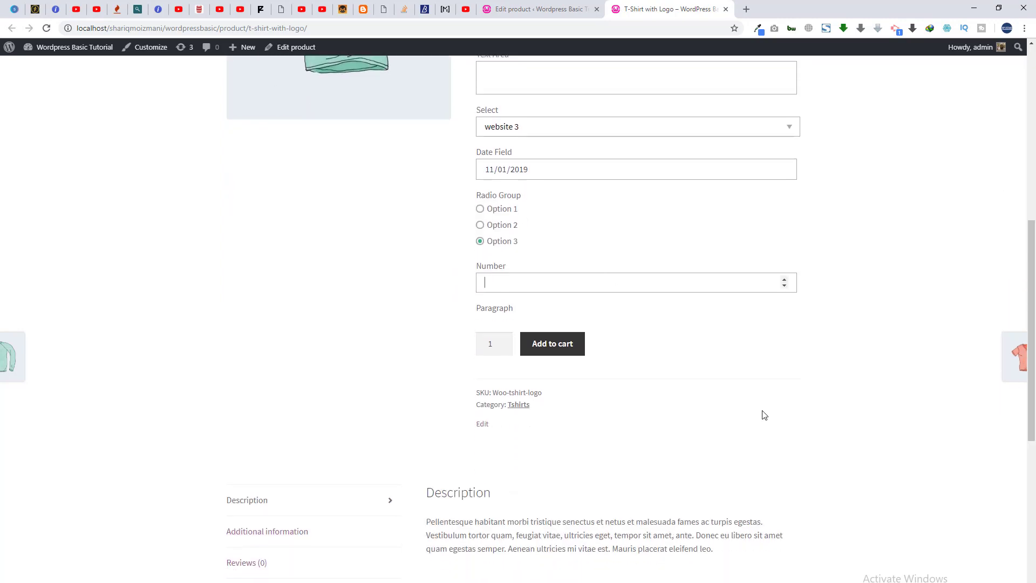
click(536, 342)
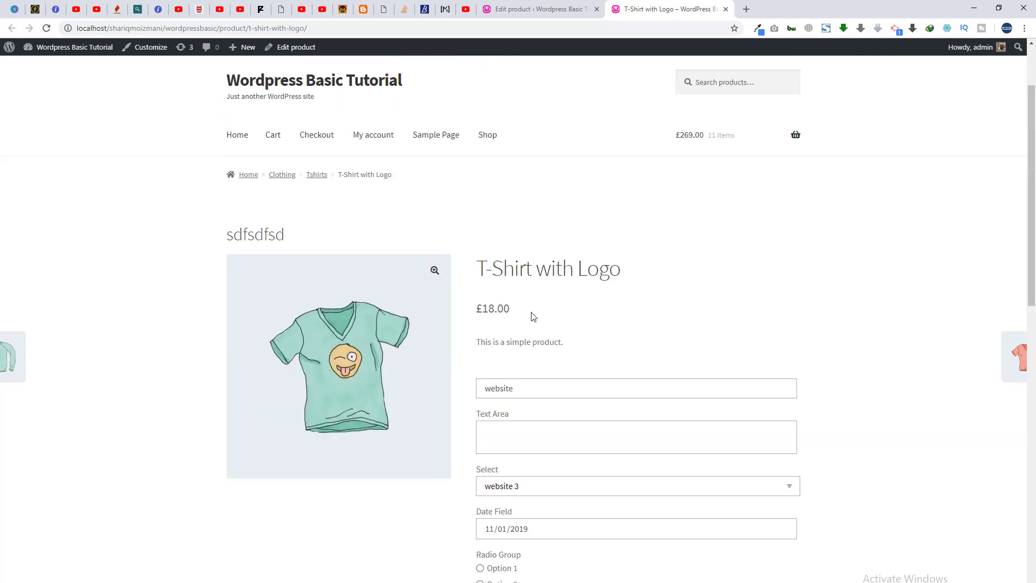
scroll(531, 316, down, 7)
scroll(497, 227, up, 1)
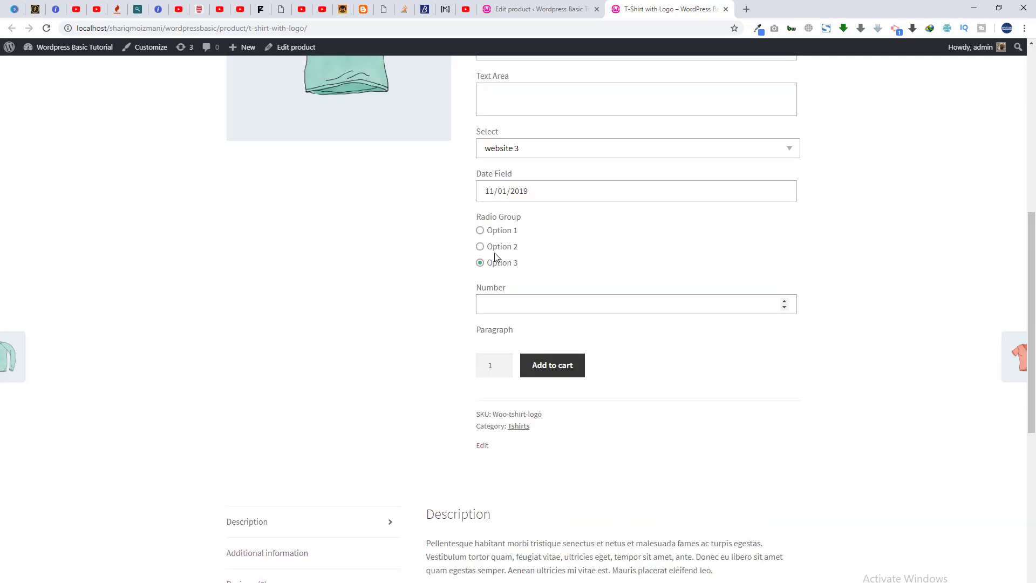
scroll(529, 426, up, 6)
text(fsdsdf)
Enter 2323232 in the product's Number field and add the T-Shirt with Logo to the cart.
scroll(525, 407, down, 13)
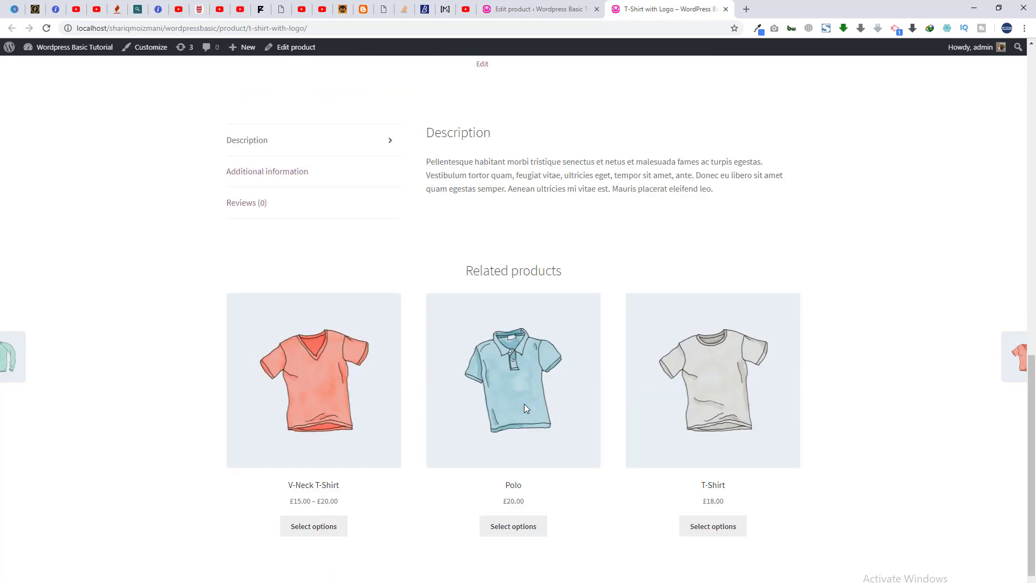
scroll(523, 404, up, 7)
click(514, 282)
text(2323)
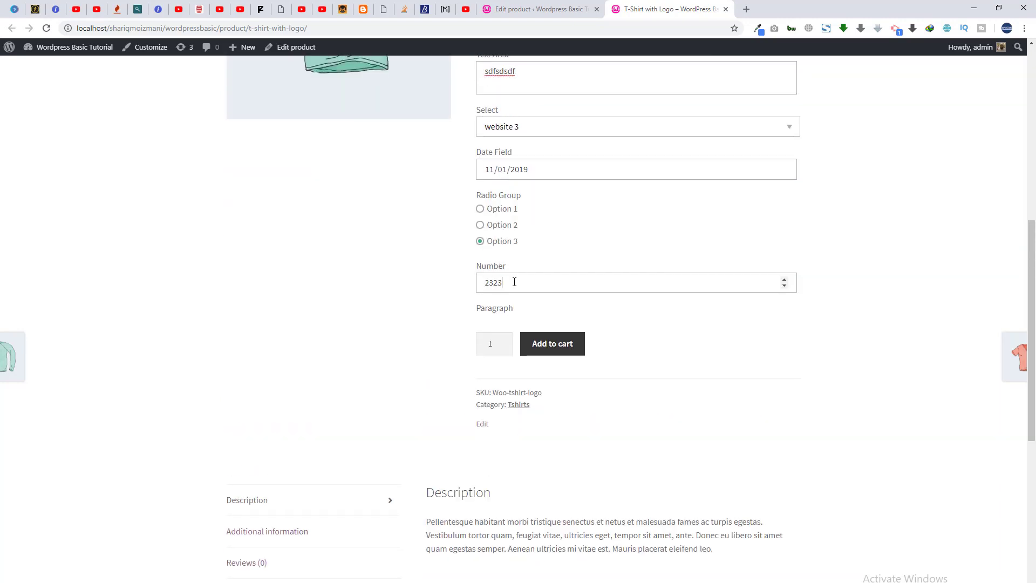
text(232)
click(543, 349)
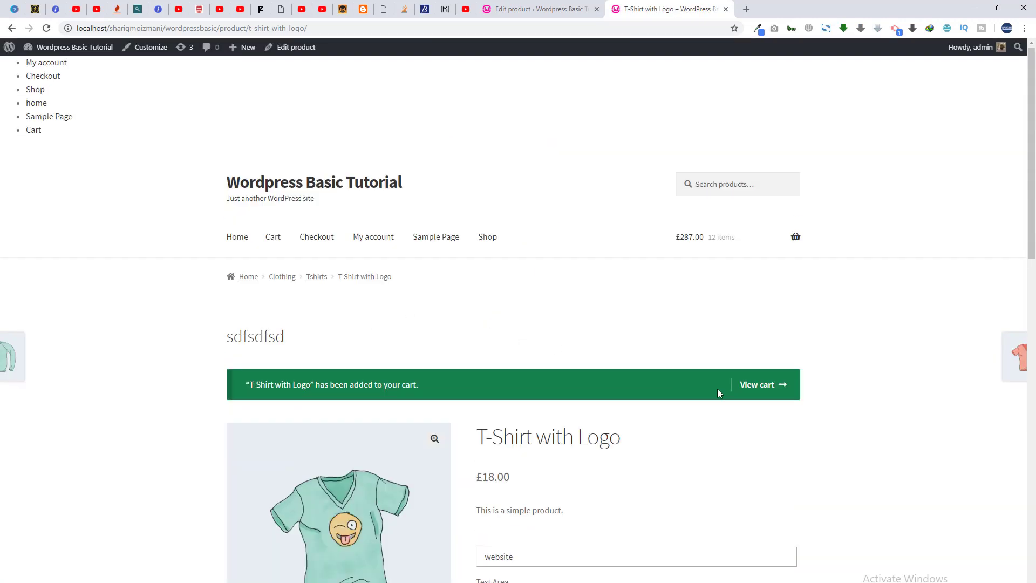
View the cart and remove the Album, Belt, Beanie with Logo and Beanie items from it.
click(740, 386)
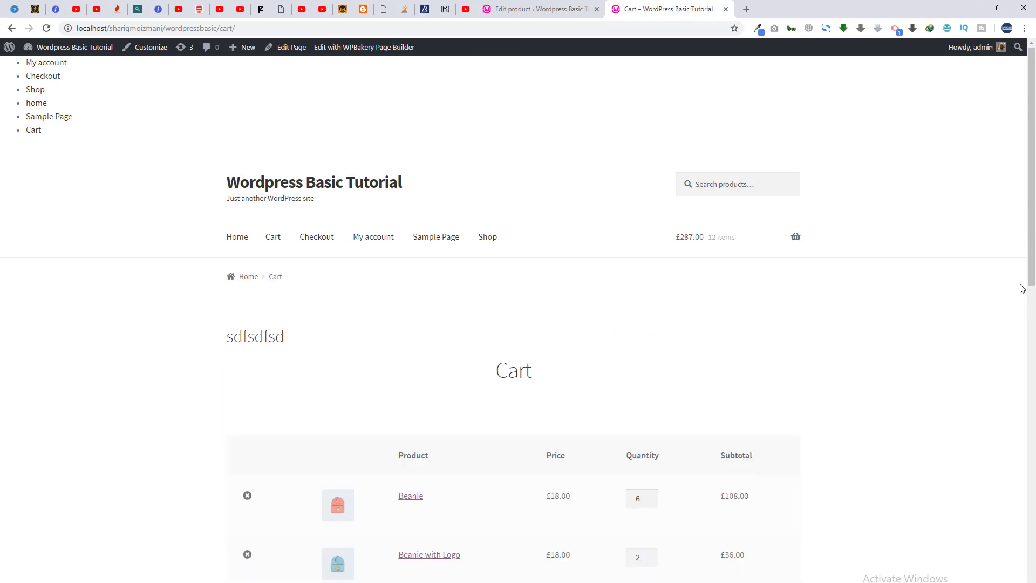
scroll(1020, 285, down, 5)
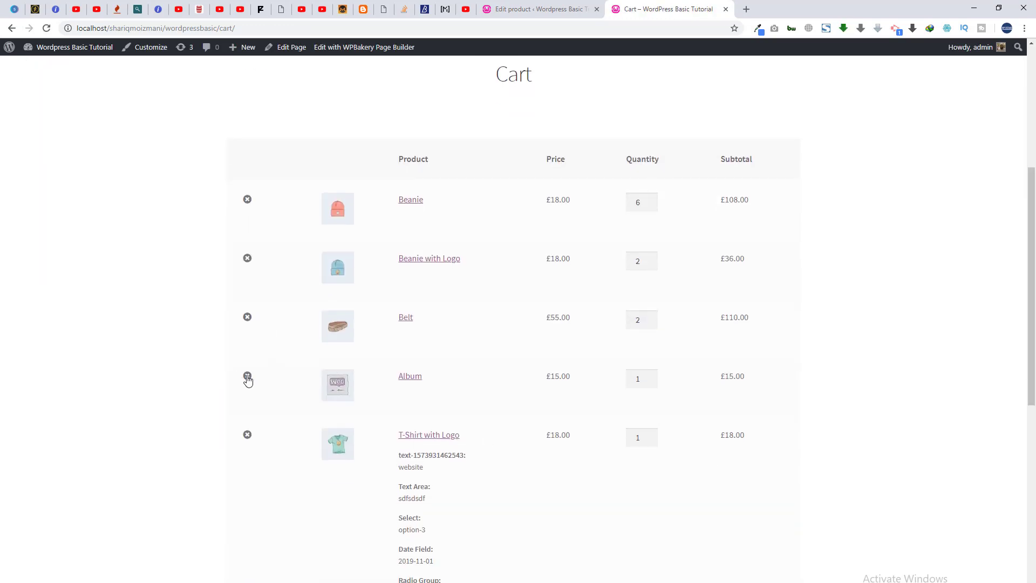
click(247, 376)
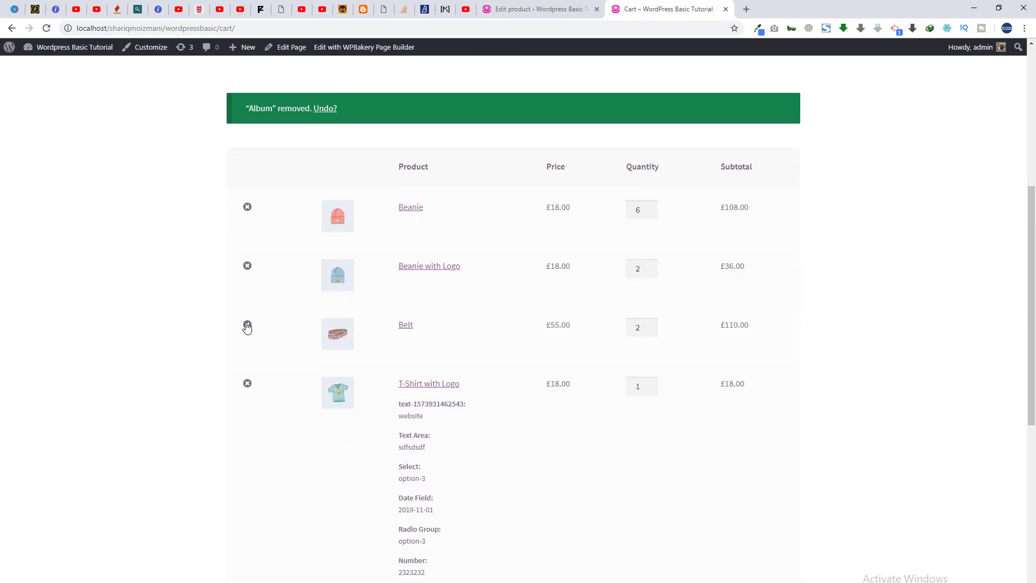
click(247, 327)
click(244, 262)
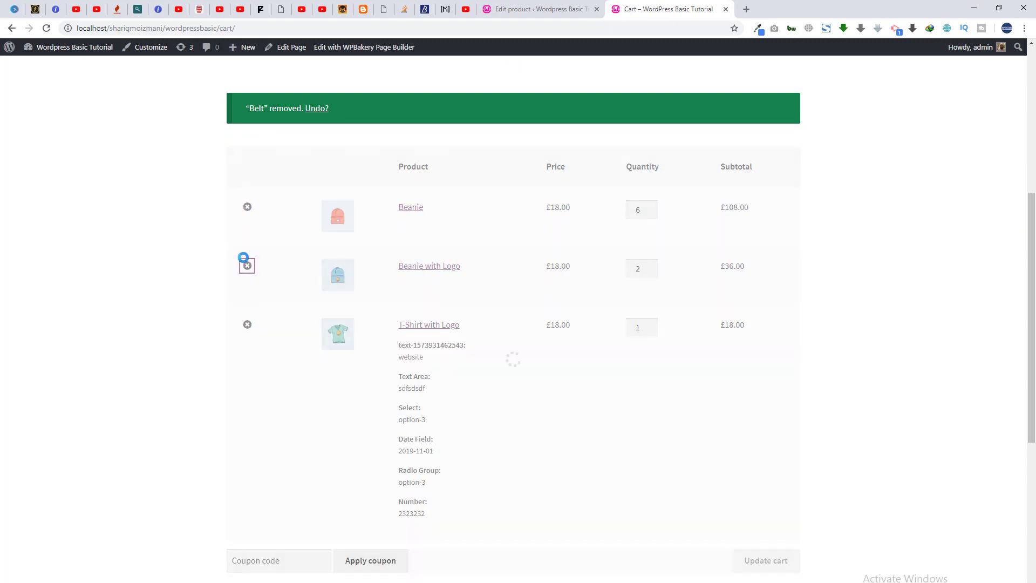
click(247, 207)
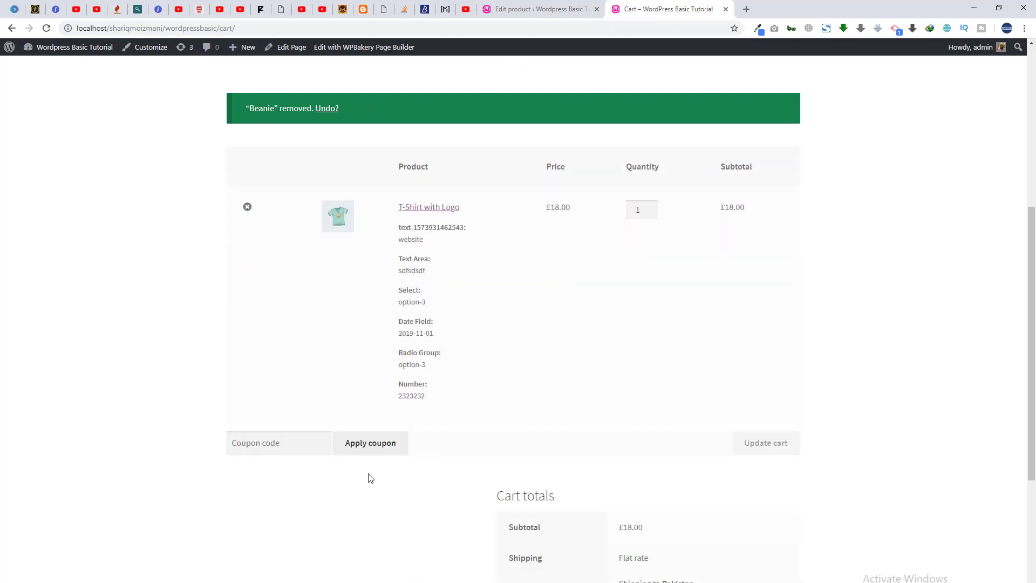
Proceed to checkout and review the T-Shirt with Logo's option values in the order summary.
scroll(717, 487, down, 5)
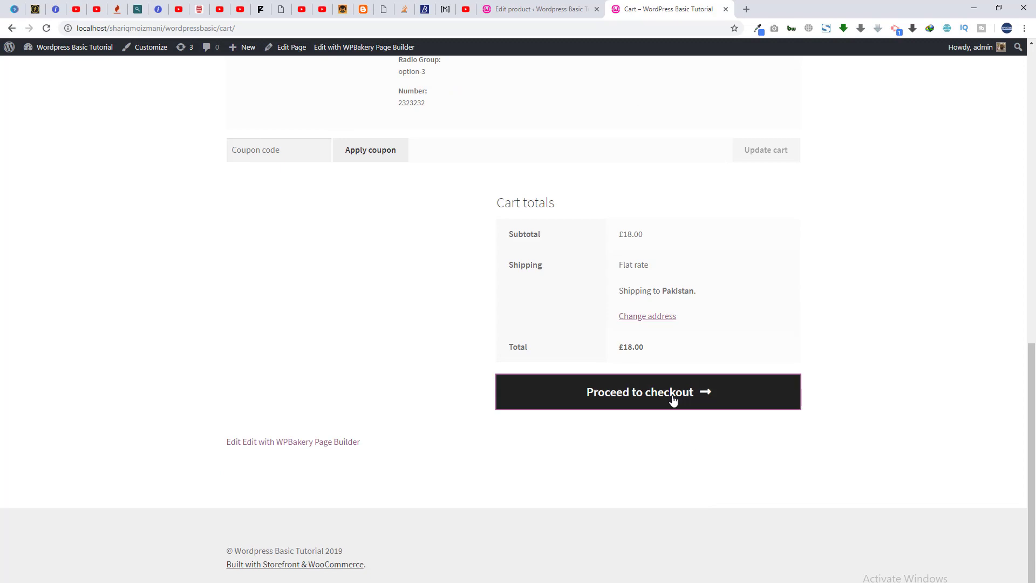
click(536, 385)
scroll(537, 387, down, 10)
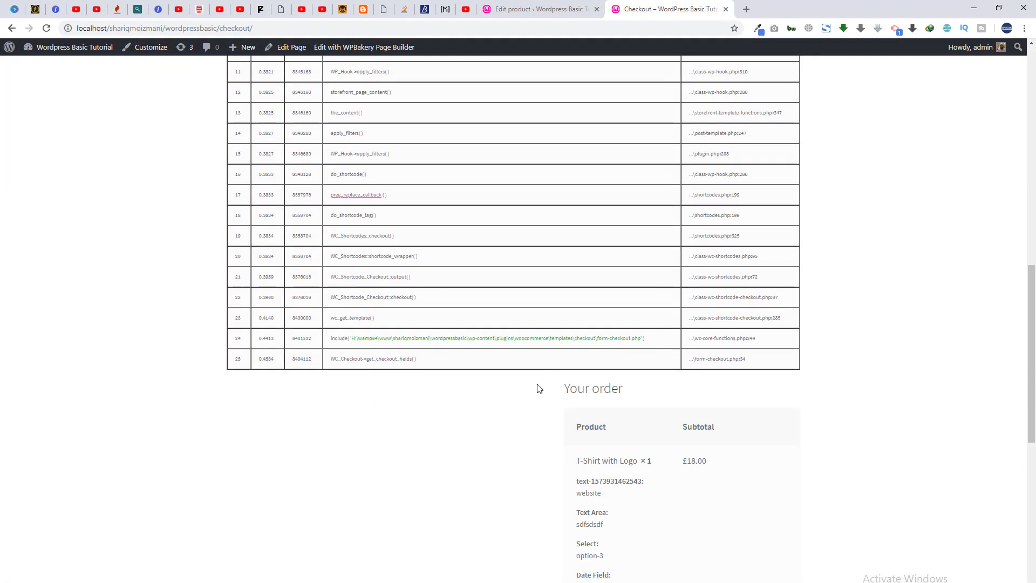
scroll(537, 388, up, 10)
scroll(536, 388, down, 15)
scroll(537, 387, up, 6)
scroll(537, 387, down, 5)
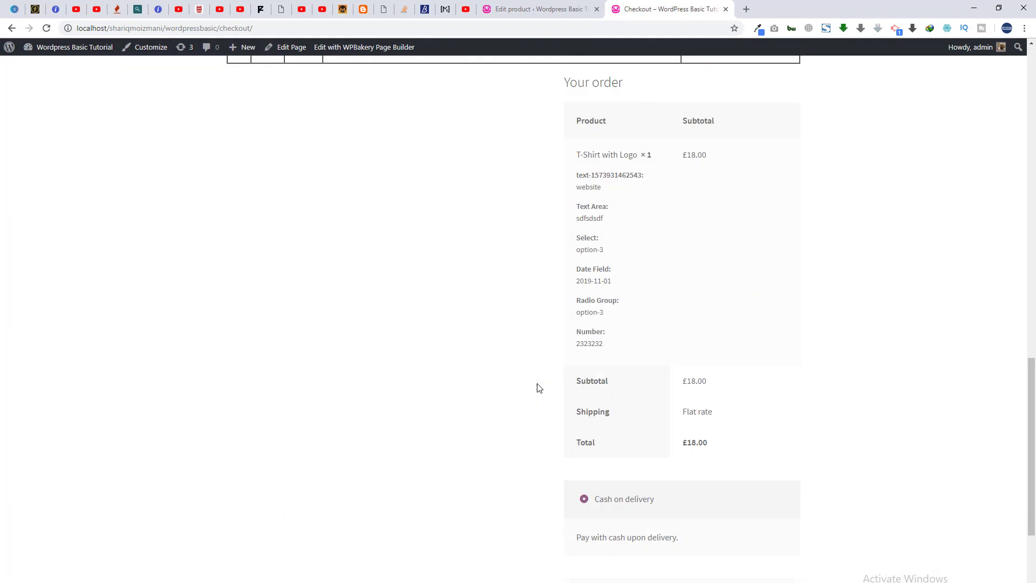
scroll(537, 387, down, 5)
scroll(537, 388, up, 20)
scroll(538, 387, down, 20)
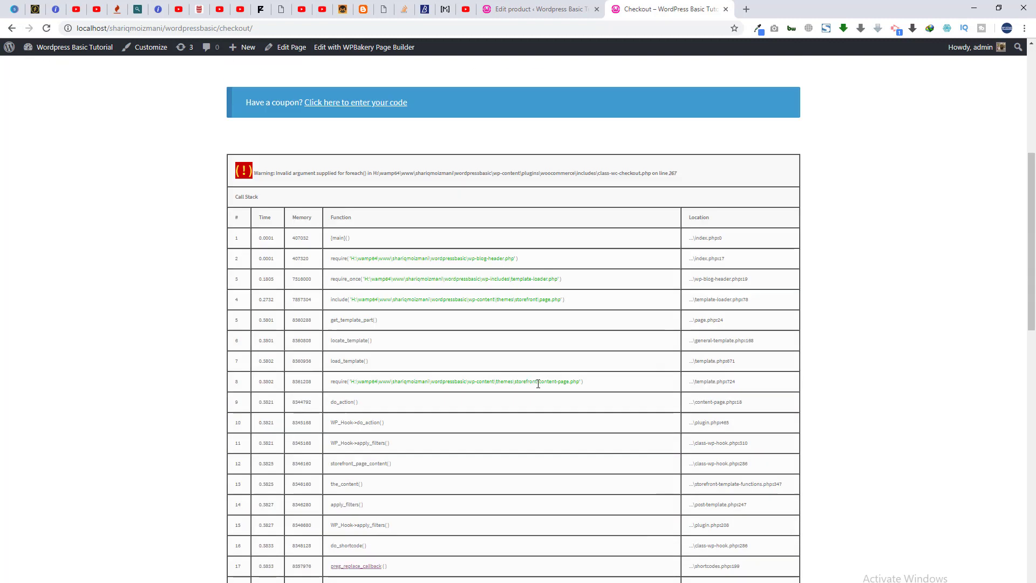
Place the order with cash on delivery and check the option values on the order received page.
click(681, 409)
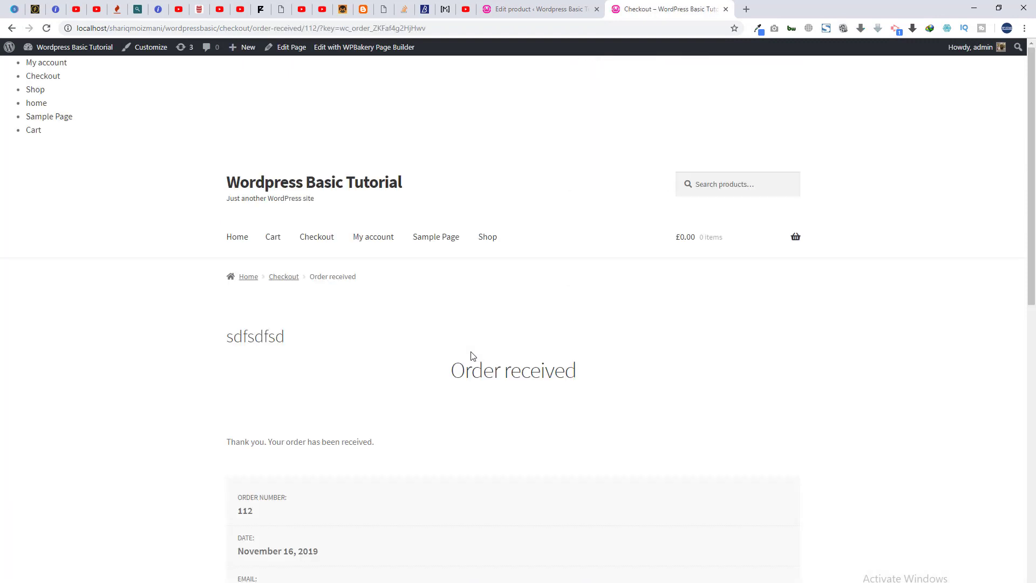
scroll(471, 355, down, 10)
scroll(471, 355, up, 15)
scroll(471, 355, down, 15)
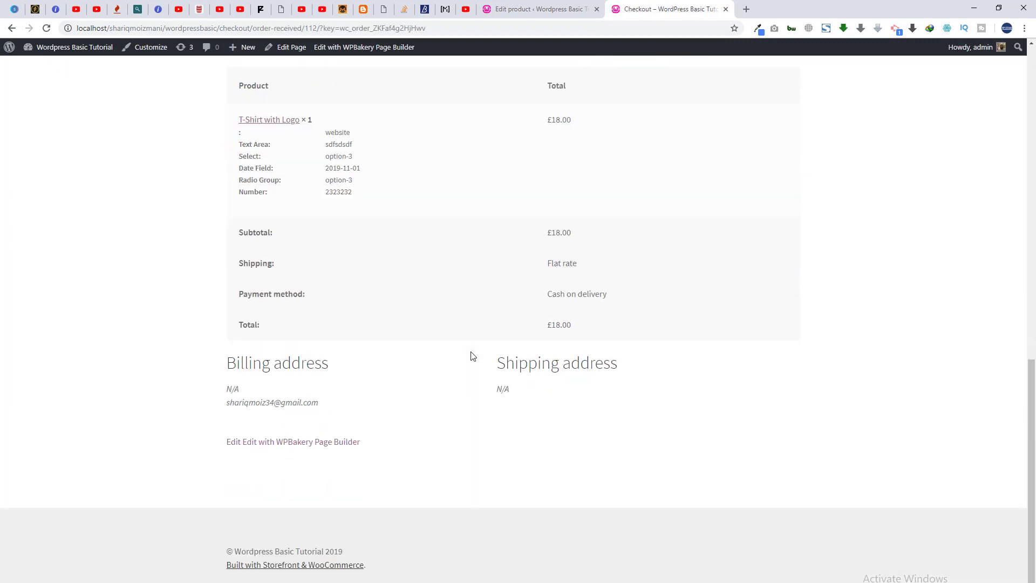
scroll(473, 356, up, 6)
Open the WooCommerce orders list from the admin site in a new browser tab and open the new T-shirt order.
click(539, 8)
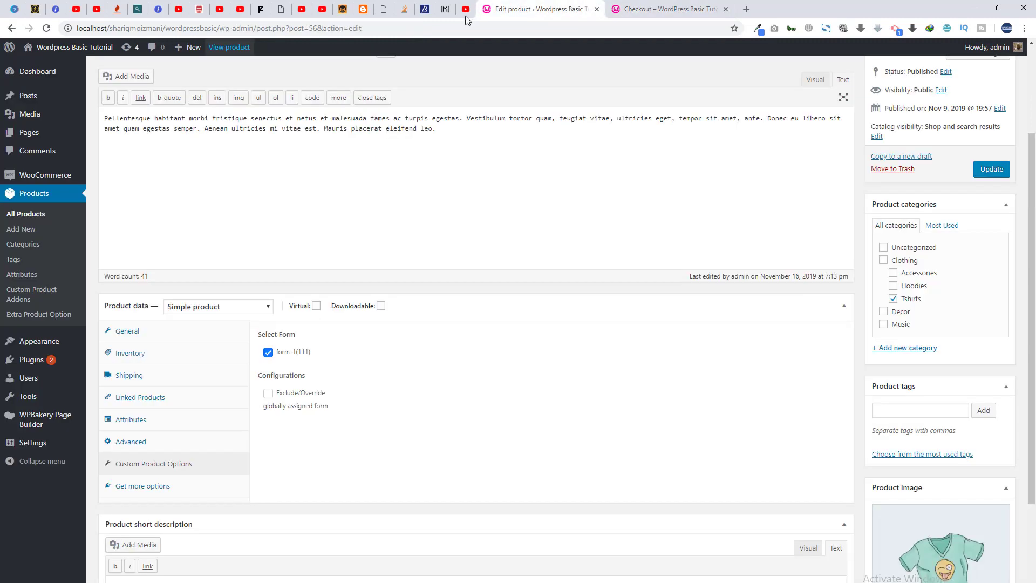
mouse_move(64, 175)
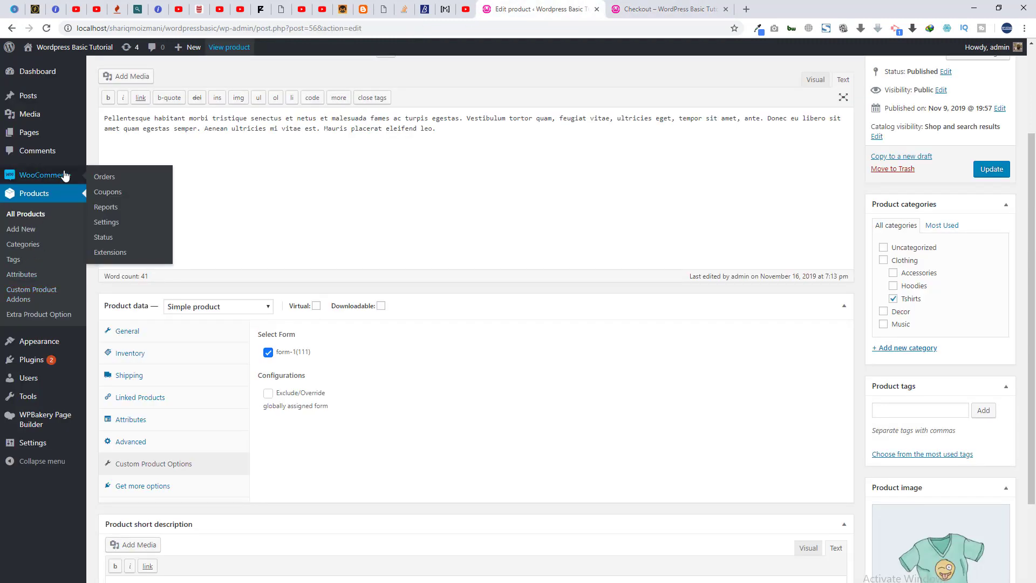
middle_click(137, 175)
click(799, 9)
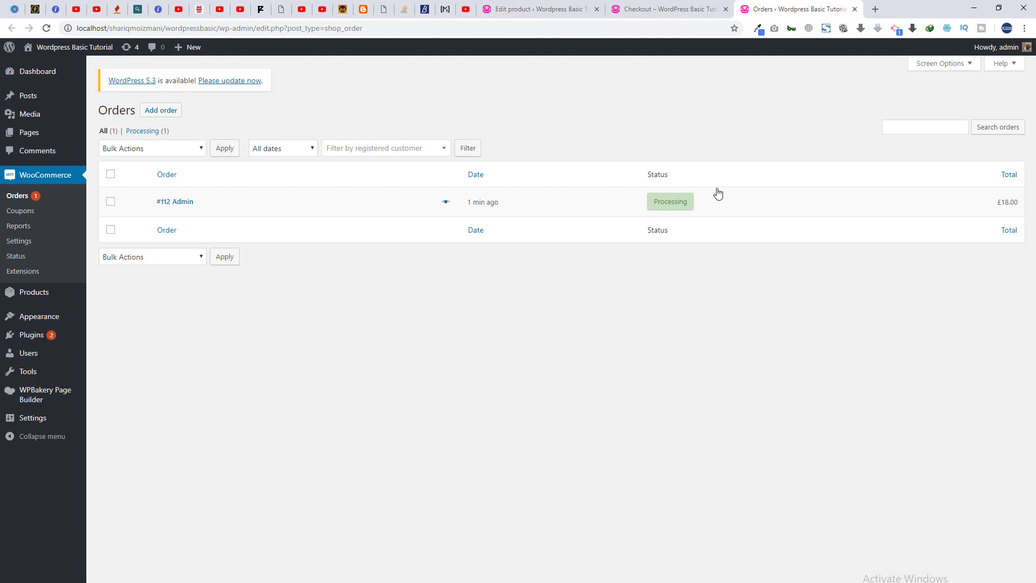
click(184, 202)
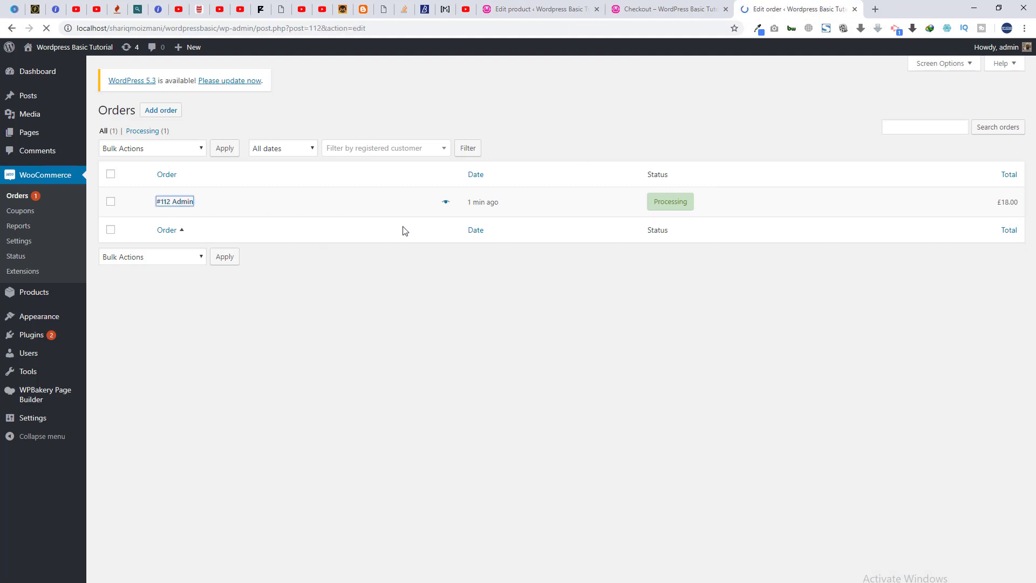
Examine the order's item details for the submitted Text Area, Select, Date Field, Radio Group and Number values.
scroll(403, 229, down, 8)
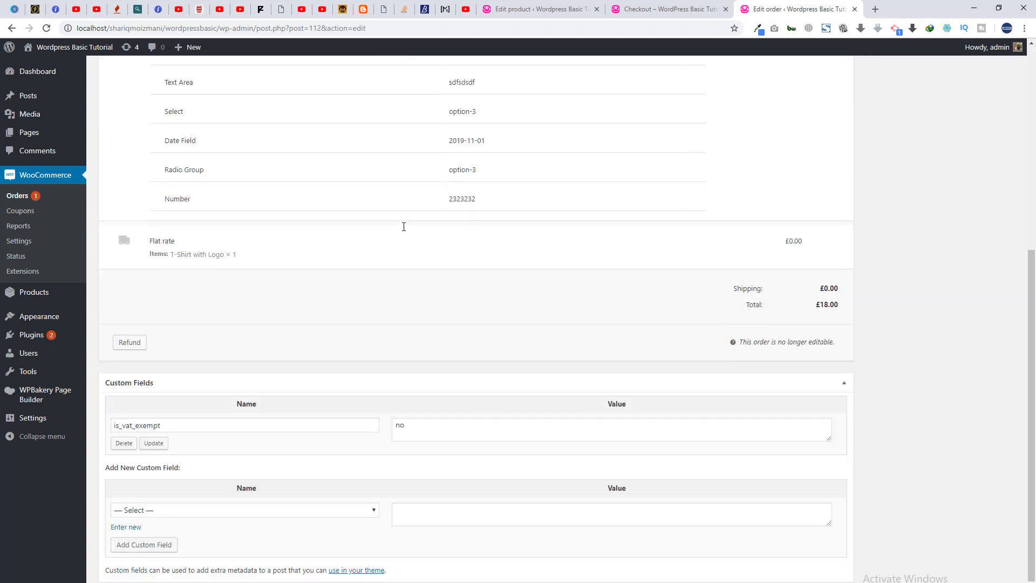
scroll(403, 229, up, 8)
scroll(402, 230, down, 8)
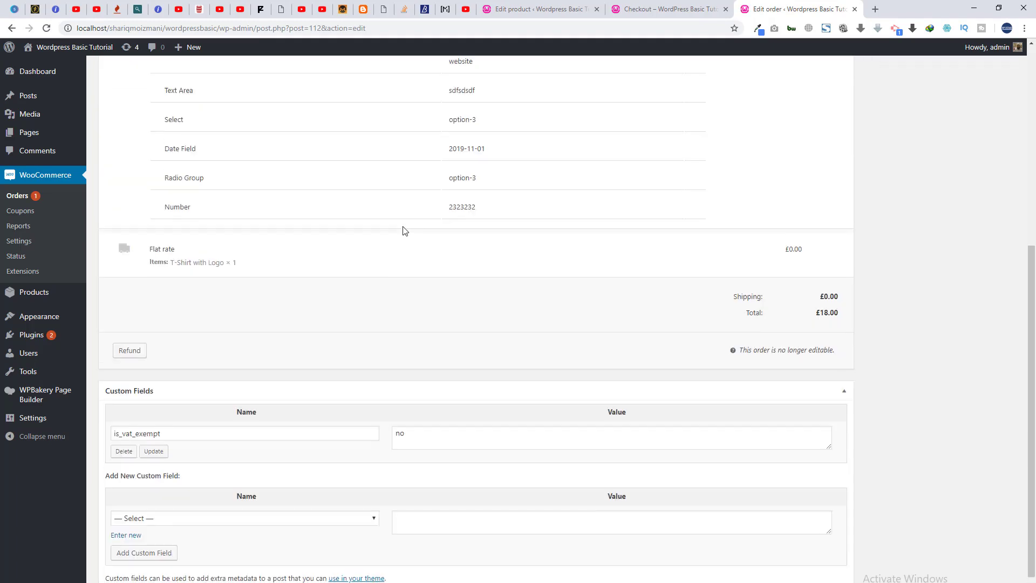
scroll(402, 231, up, 8)
scroll(195, 314, down, 3)
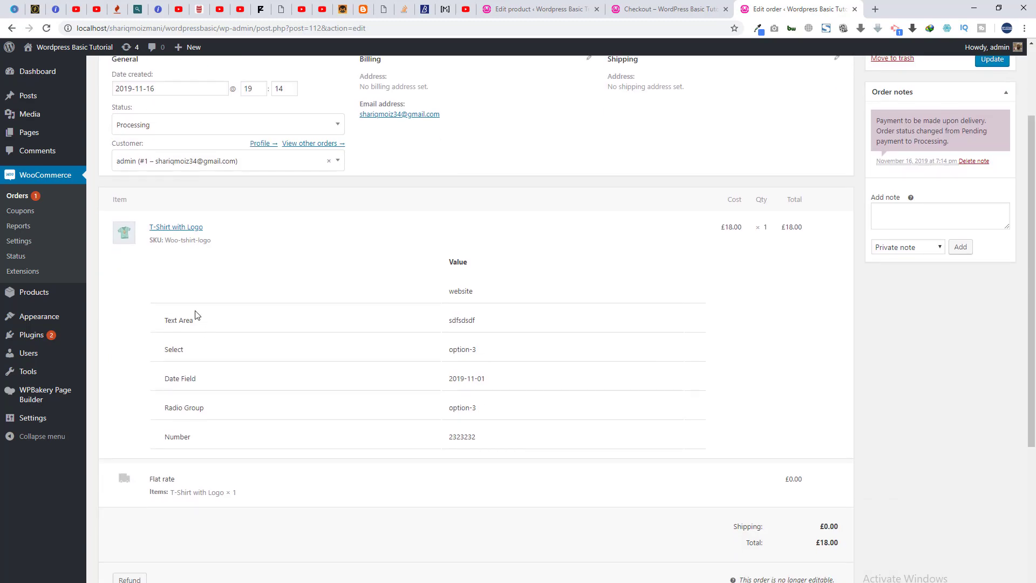
drag(207, 332, 481, 446)
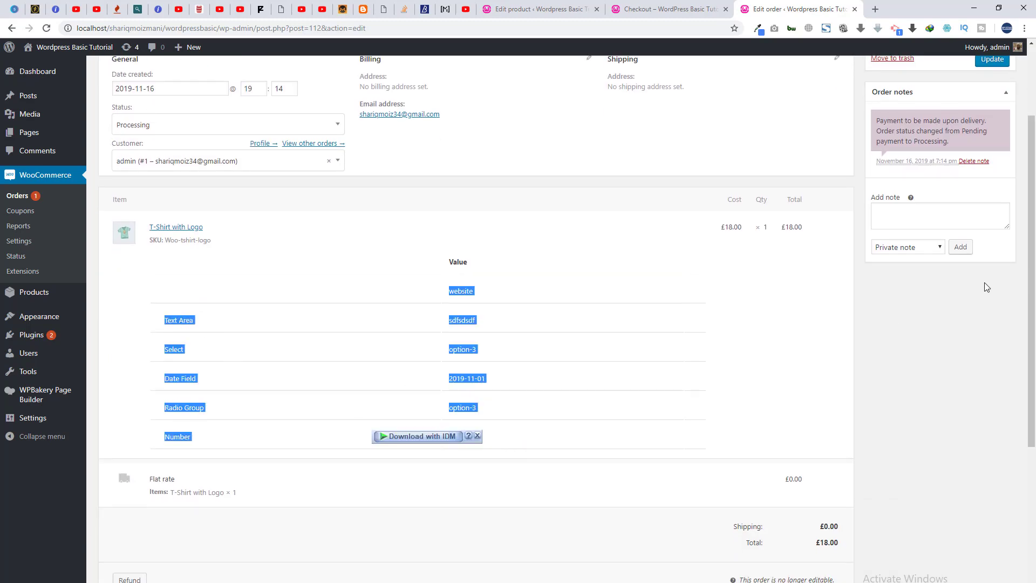
scroll(549, 384, down, 6)
scroll(422, 374, down, 1)
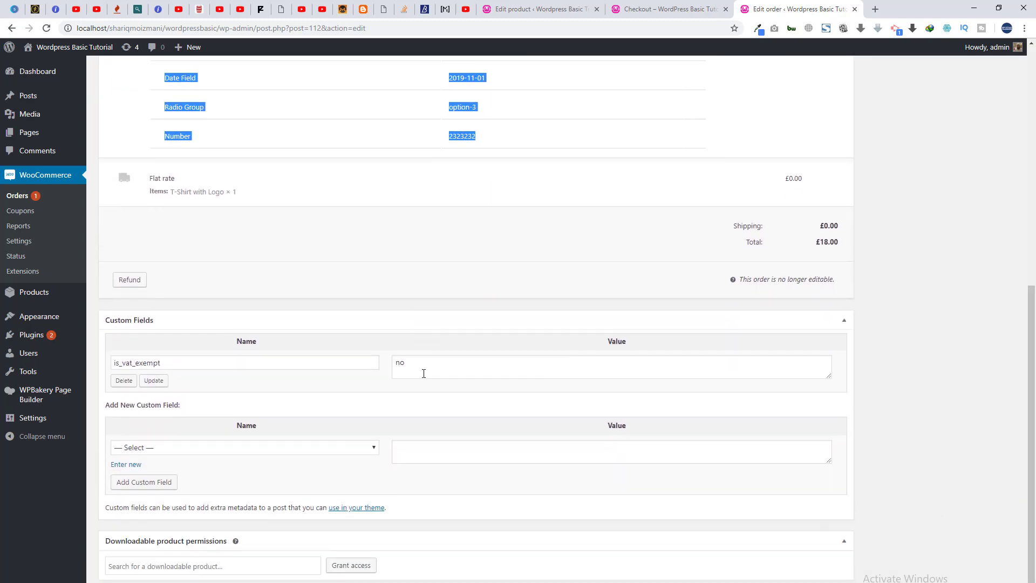
scroll(647, 293, up, 8)
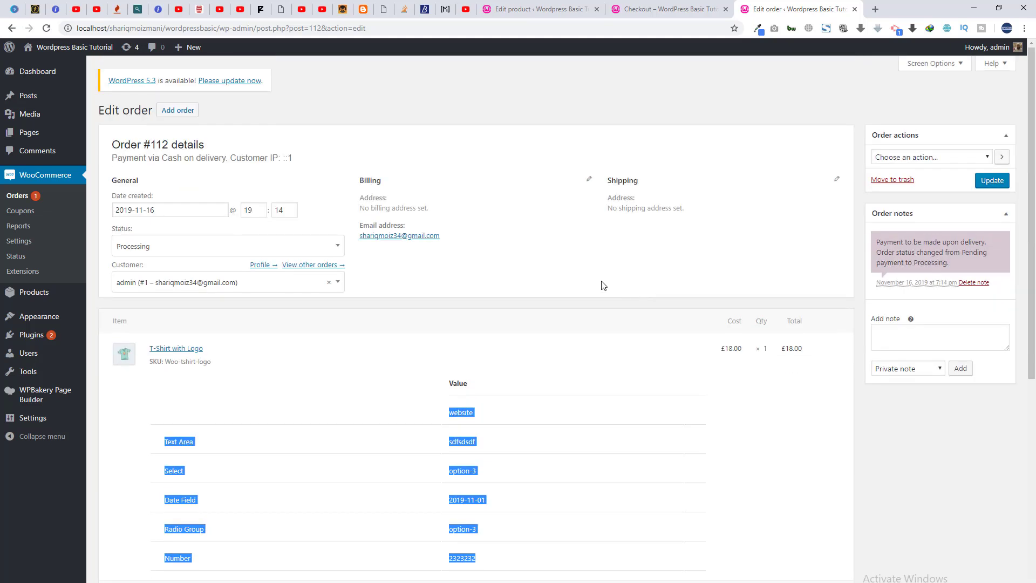
Check the custom product options on the T-Shirt with Logo's edit page and open the Extra Product Option page.
click(649, 6)
click(576, 4)
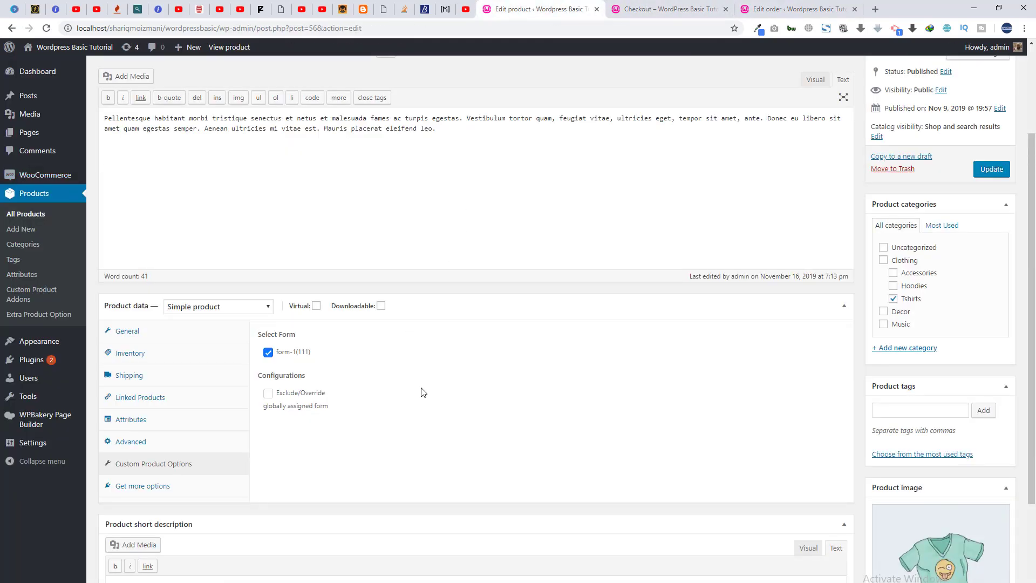
click(264, 409)
click(268, 394)
scroll(404, 372, down, 2)
scroll(404, 373, up, 5)
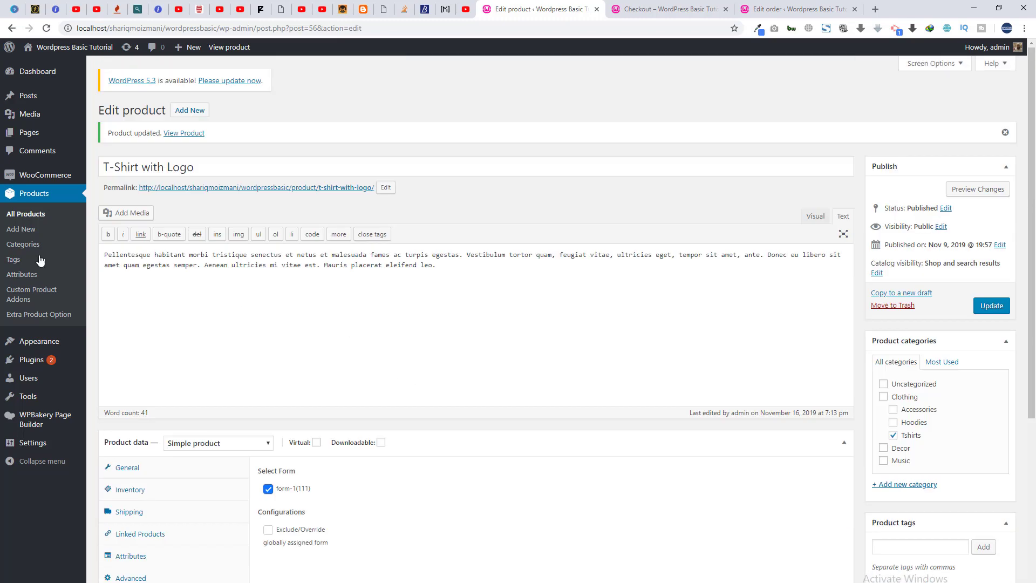
click(44, 315)
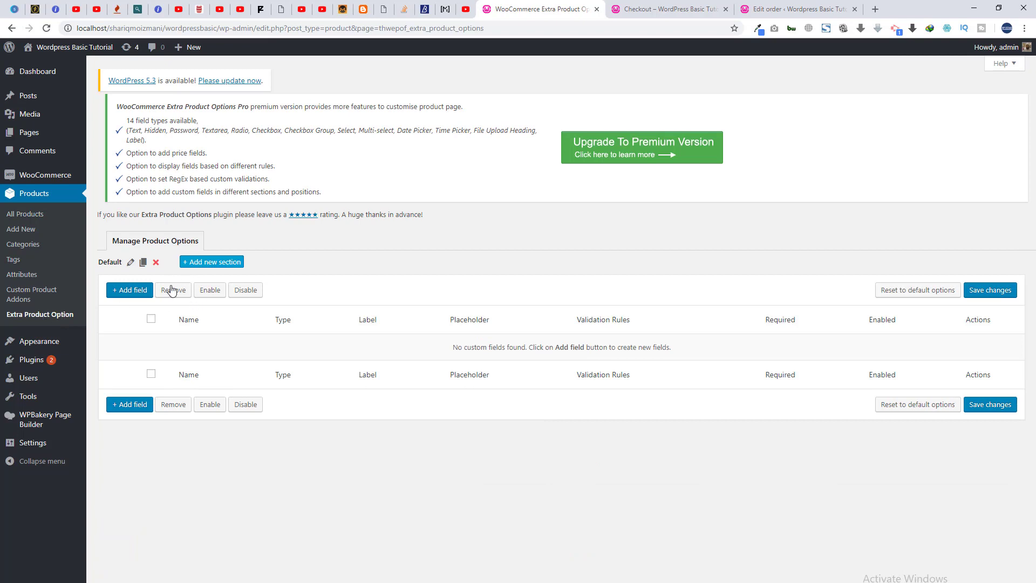
Examine the general properties and display rules offered for a new product options section, and cancel its creation.
click(211, 263)
click(379, 349)
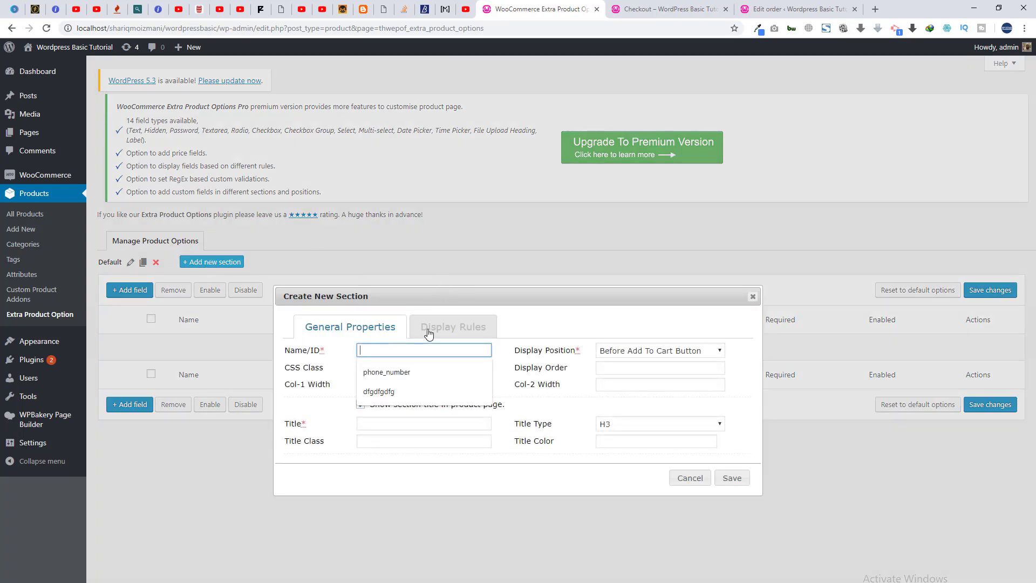
click(429, 335)
click(350, 327)
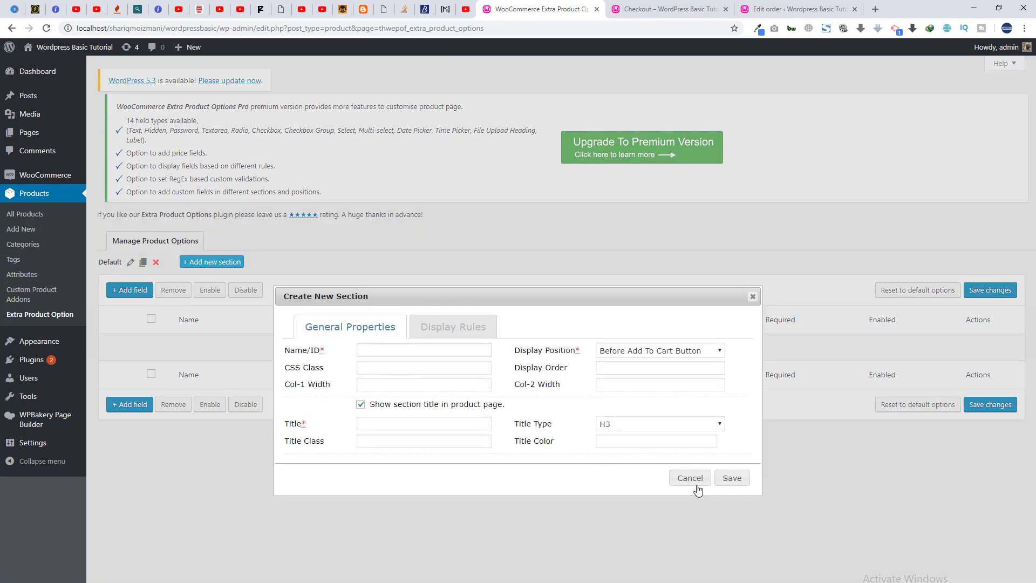
click(689, 478)
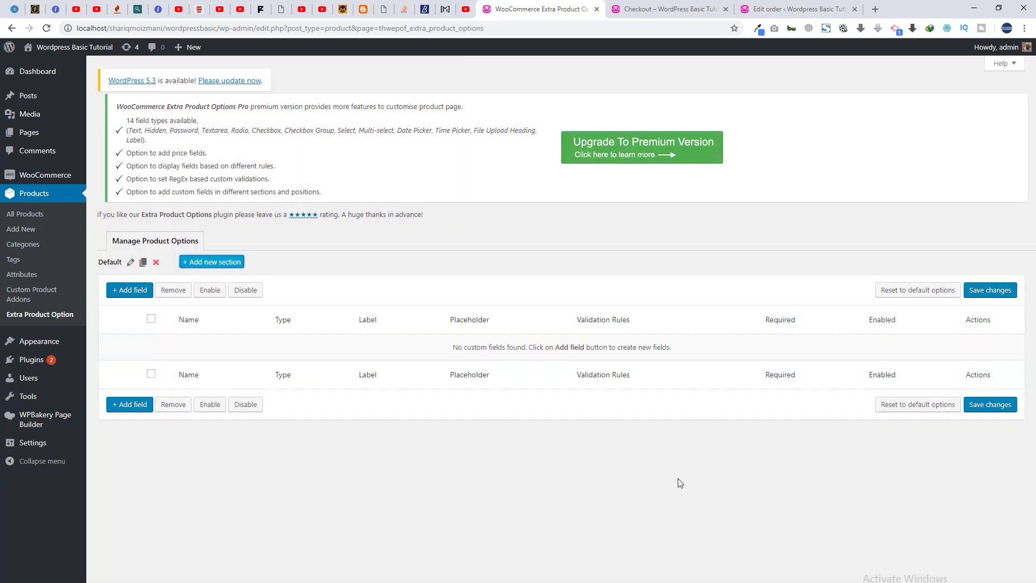
Start a new Text product field with the label "book 1" and the placeholder "bookls".
click(131, 290)
click(392, 256)
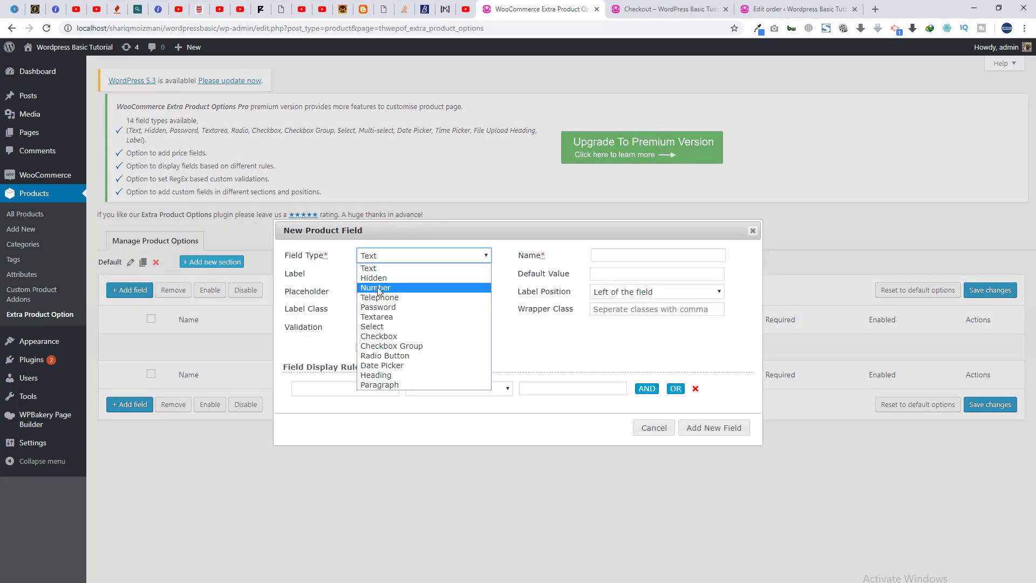
click(378, 266)
click(377, 272)
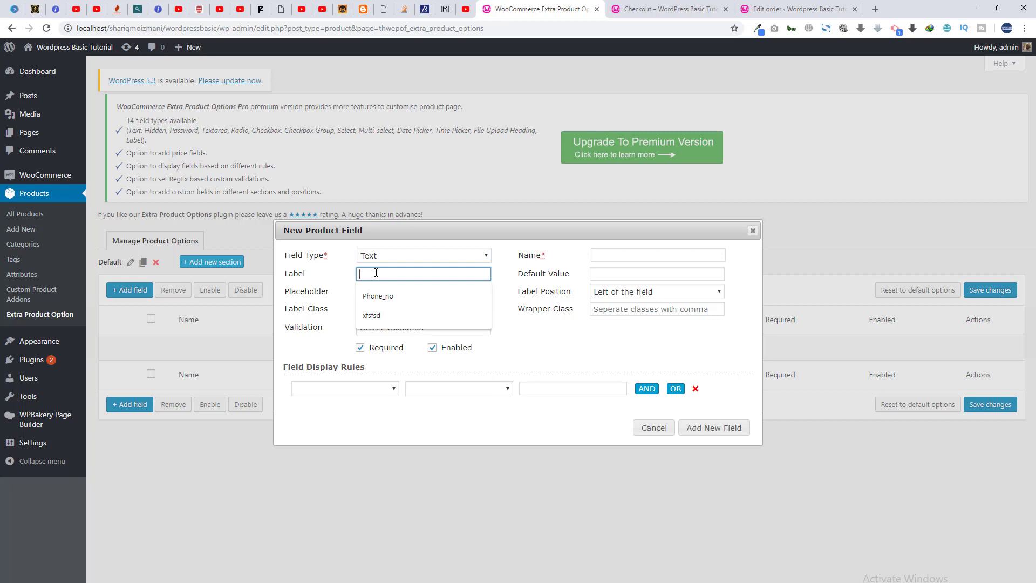
text(bo)
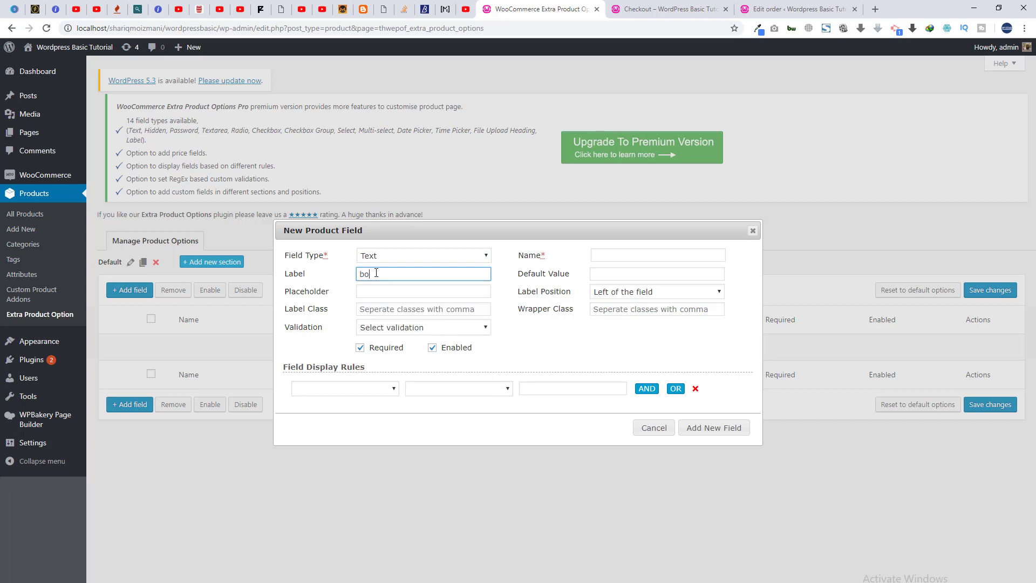
text(ok 1)
key(Tab)
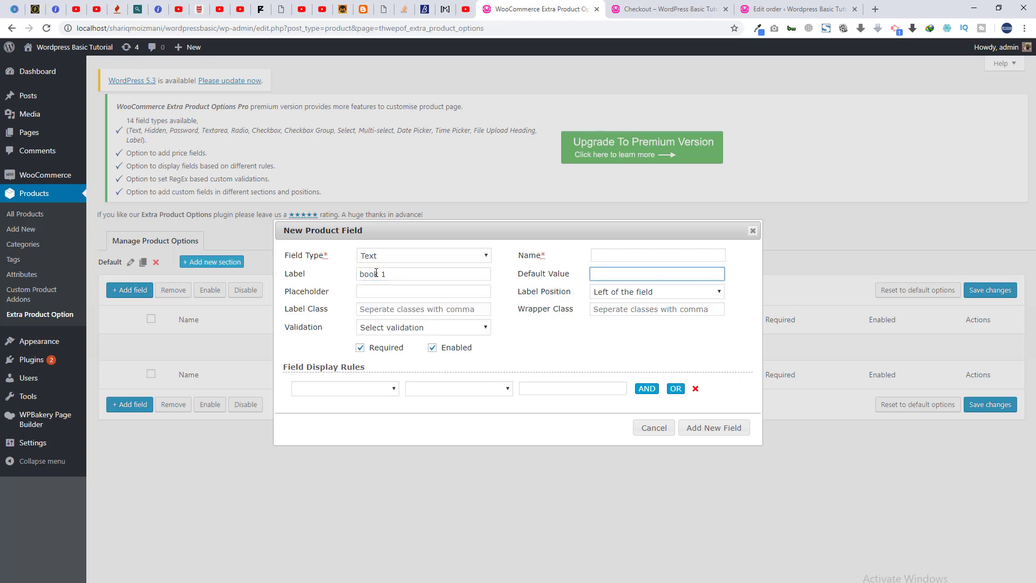
key(Tab)
text(b)
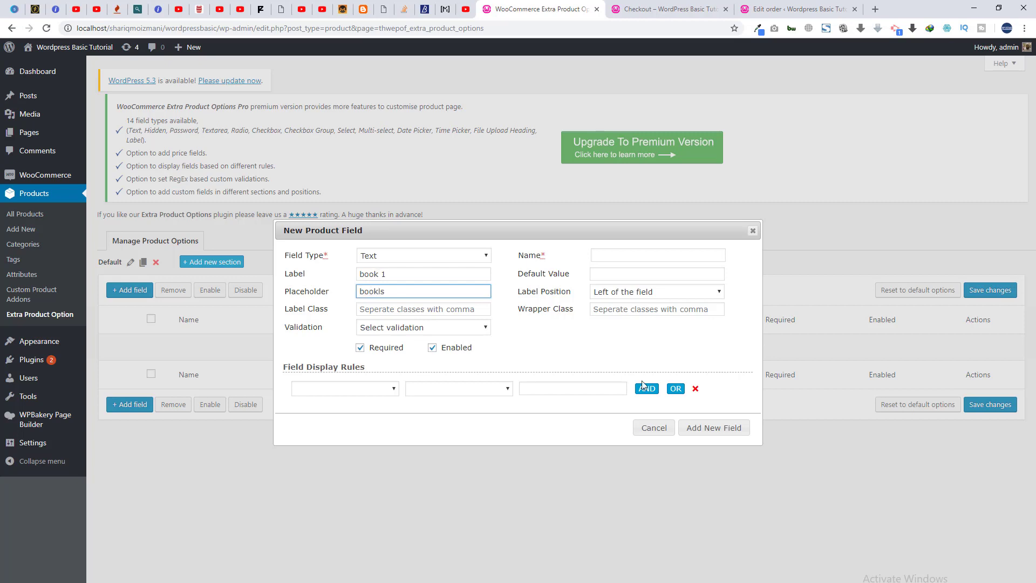
Make the new field not required and check its validation choices and class settings.
click(335, 389)
click(335, 389)
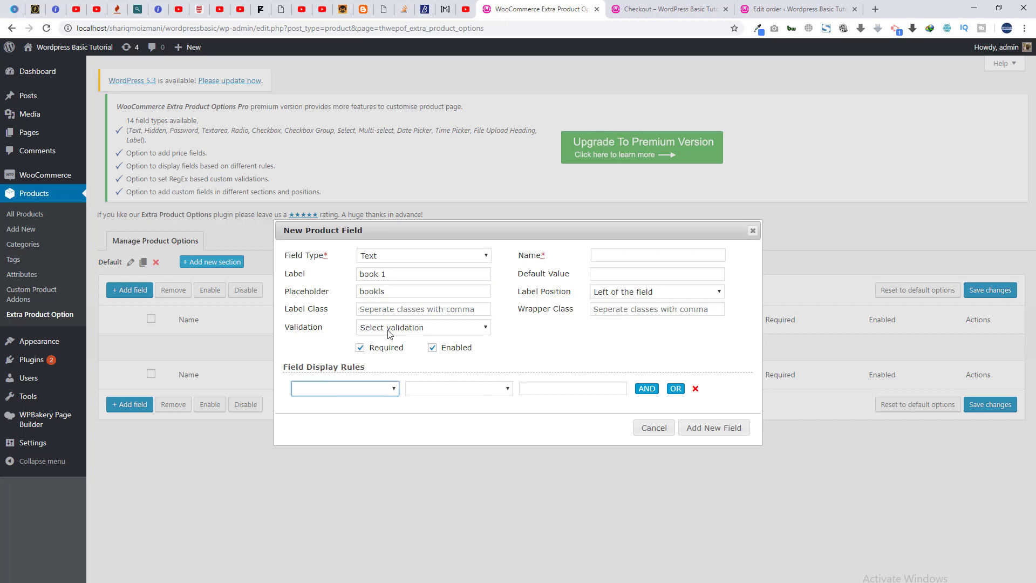
click(389, 349)
click(373, 331)
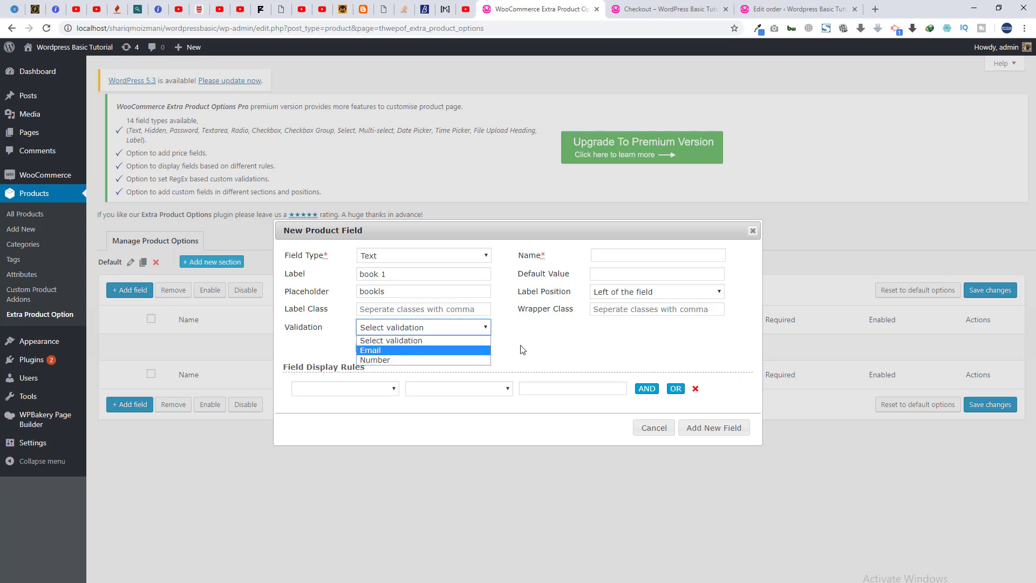
click(424, 329)
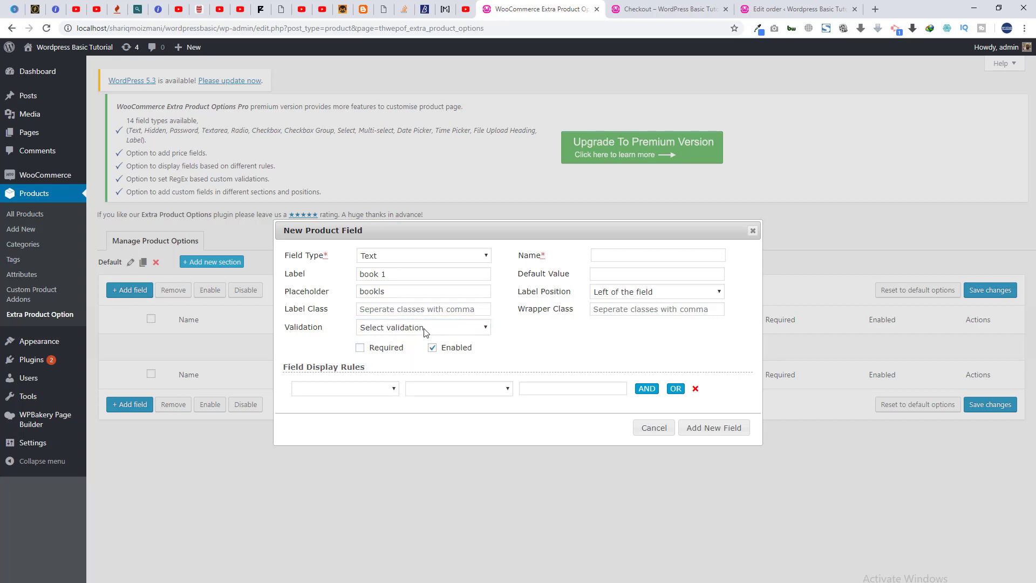
click(383, 309)
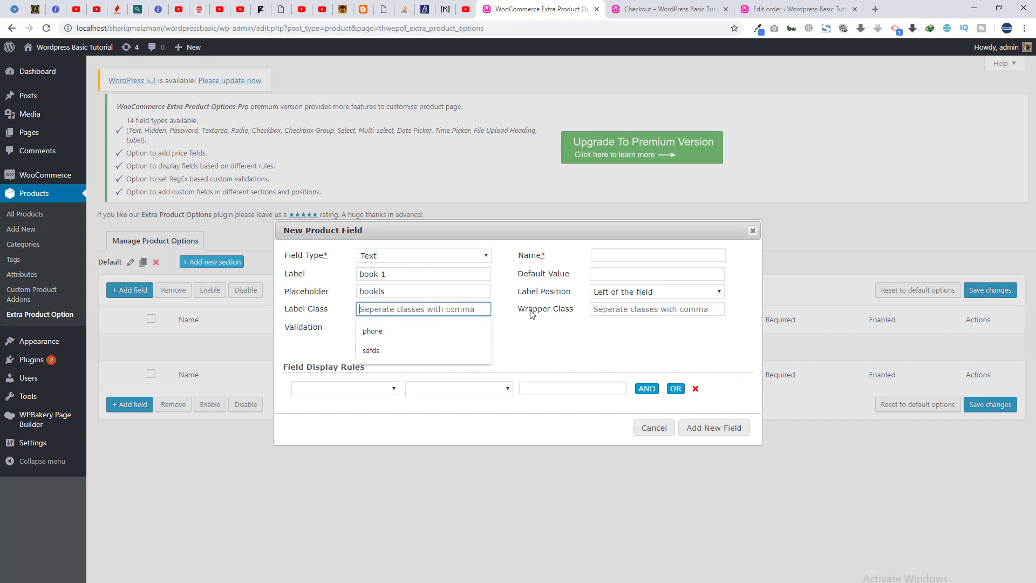
click(668, 308)
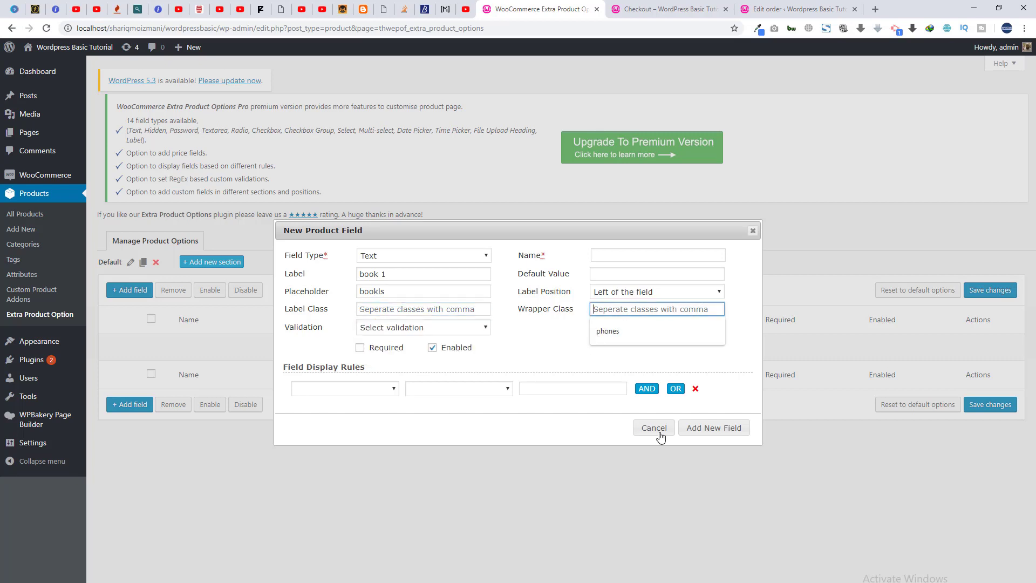
Name the field "book", add it to the default section and save the product options.
click(689, 429)
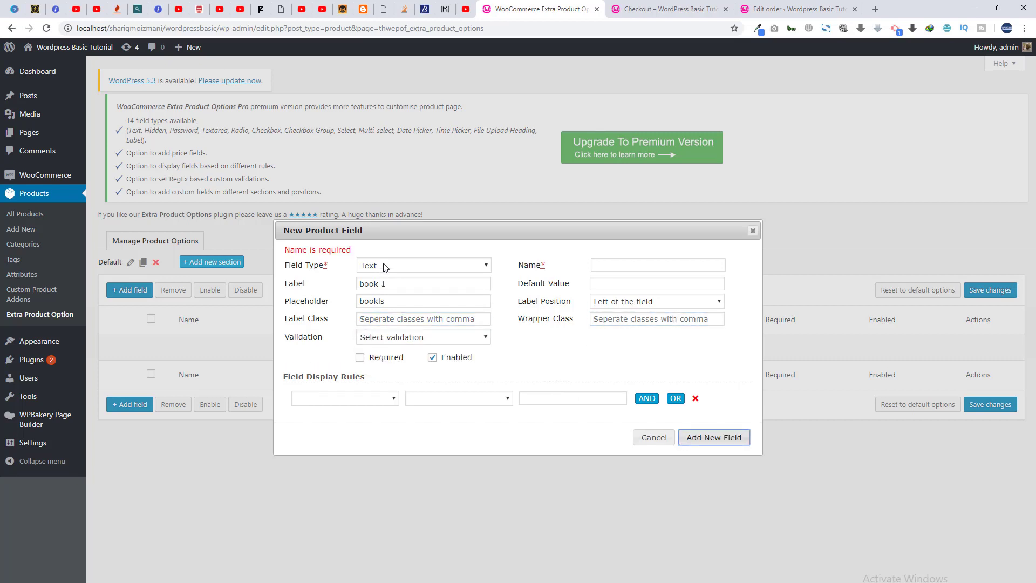
click(628, 263)
text(b)
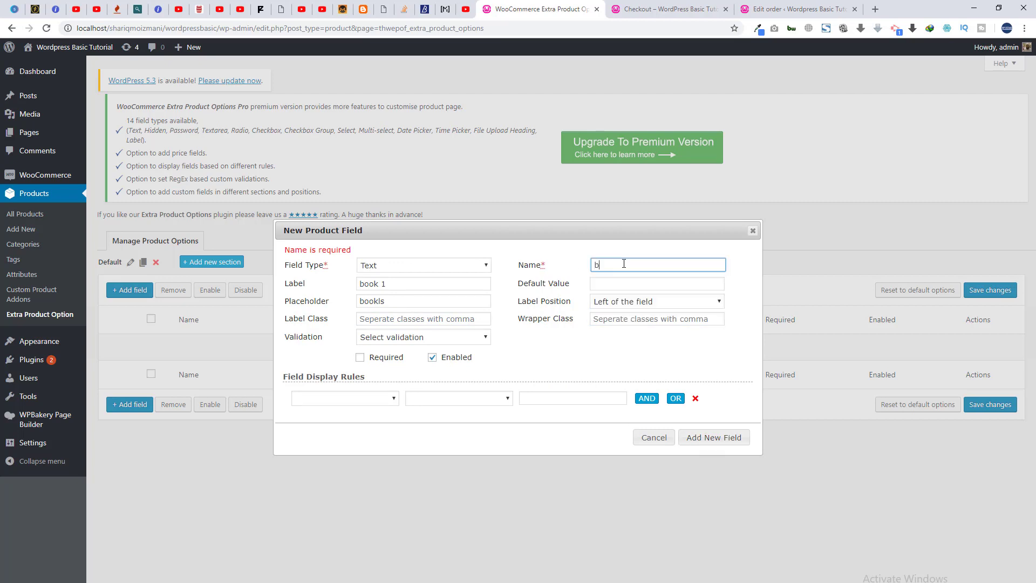
text(ook)
click(711, 439)
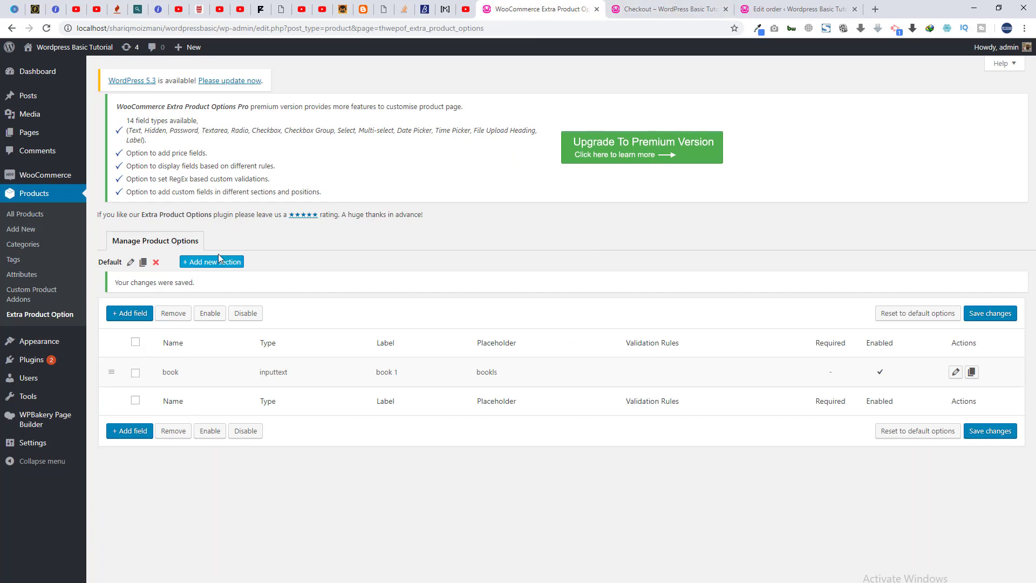
Open the T-Shirt with Logo product for editing from the admin products list.
click(656, 8)
click(540, 6)
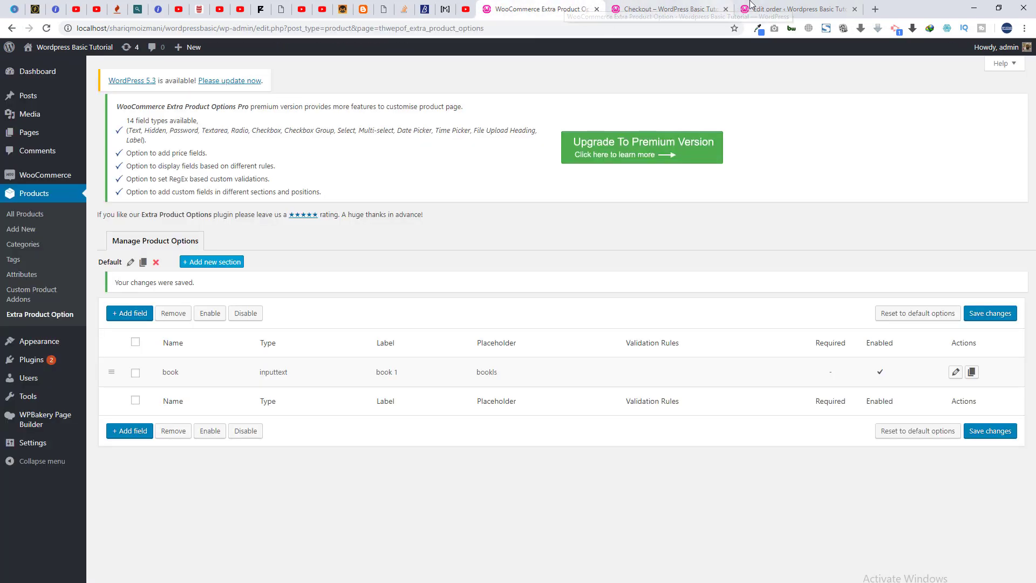
click(750, 6)
mouse_move(32, 298)
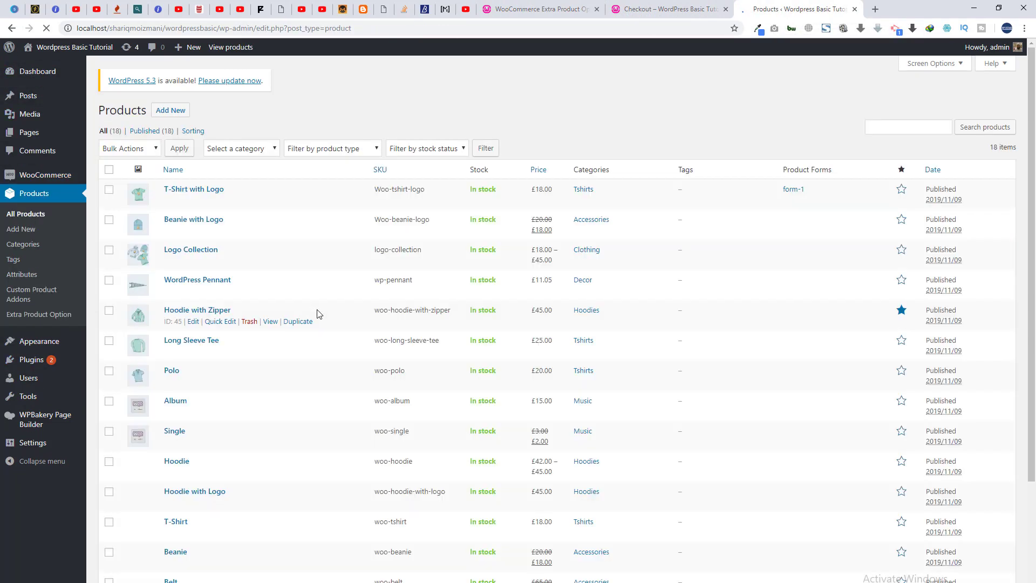
click(193, 200)
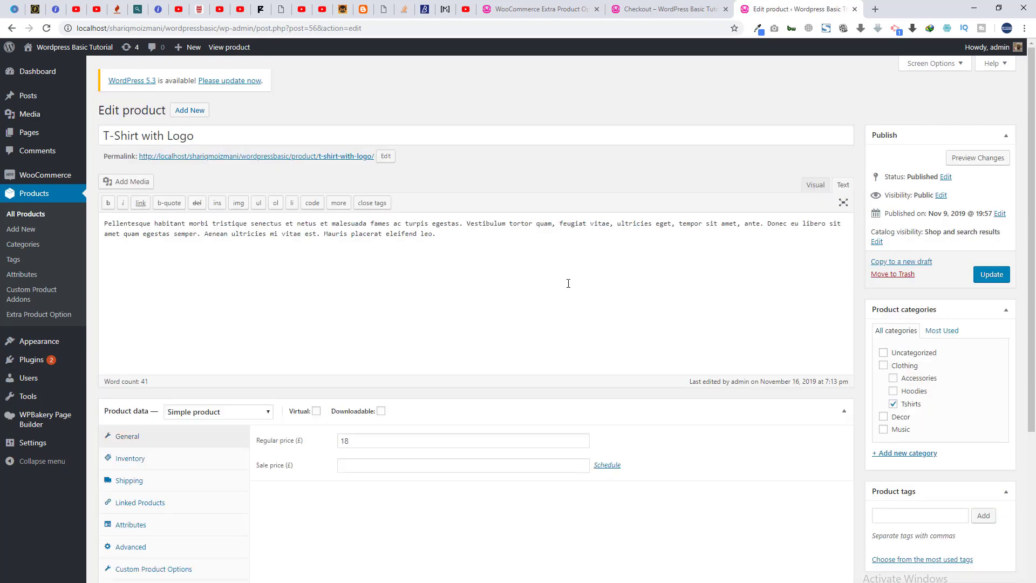
Examine the T-Shirt with Logo's product data, including its custom product options, advanced settings and product type, for the new extra field.
drag(1029, 275, 1028, 357)
scroll(412, 410, down, 3)
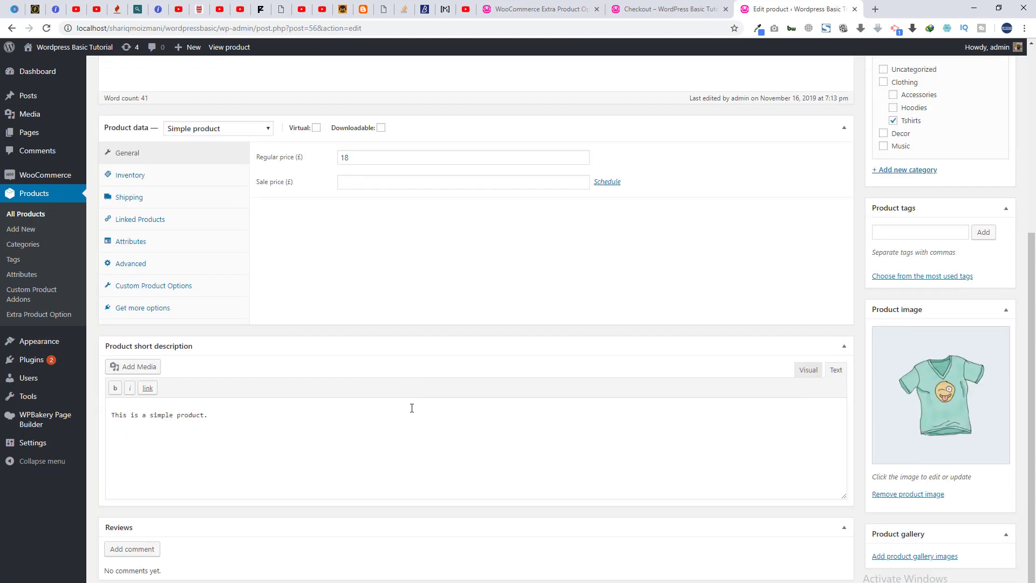
scroll(412, 408, up, 5)
click(160, 573)
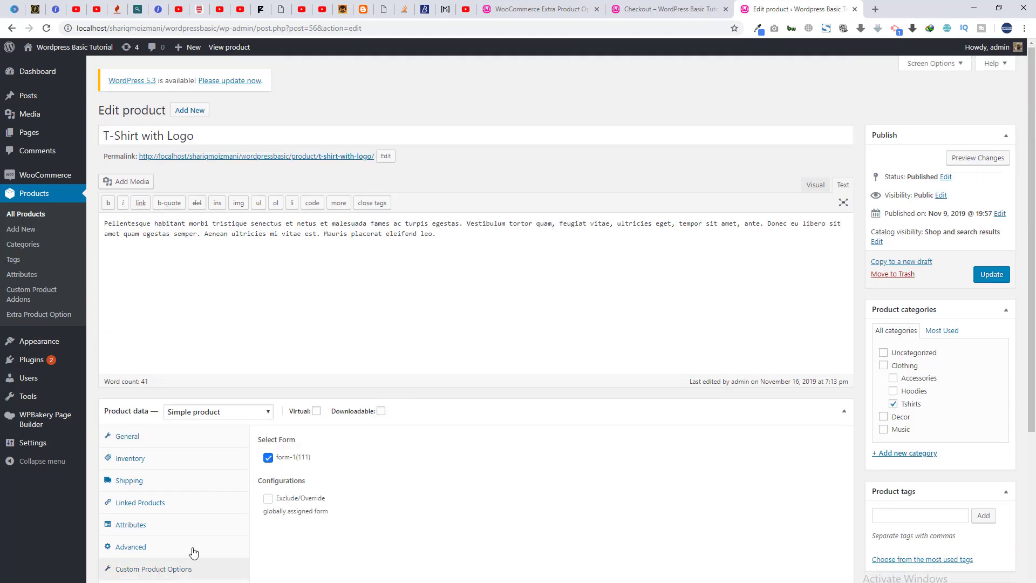
click(154, 553)
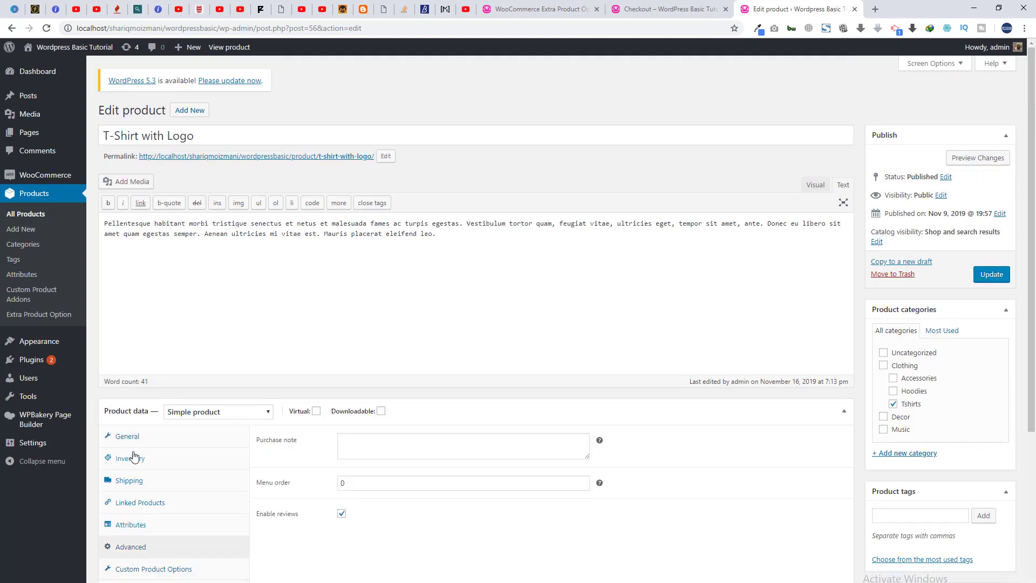
click(203, 411)
click(189, 430)
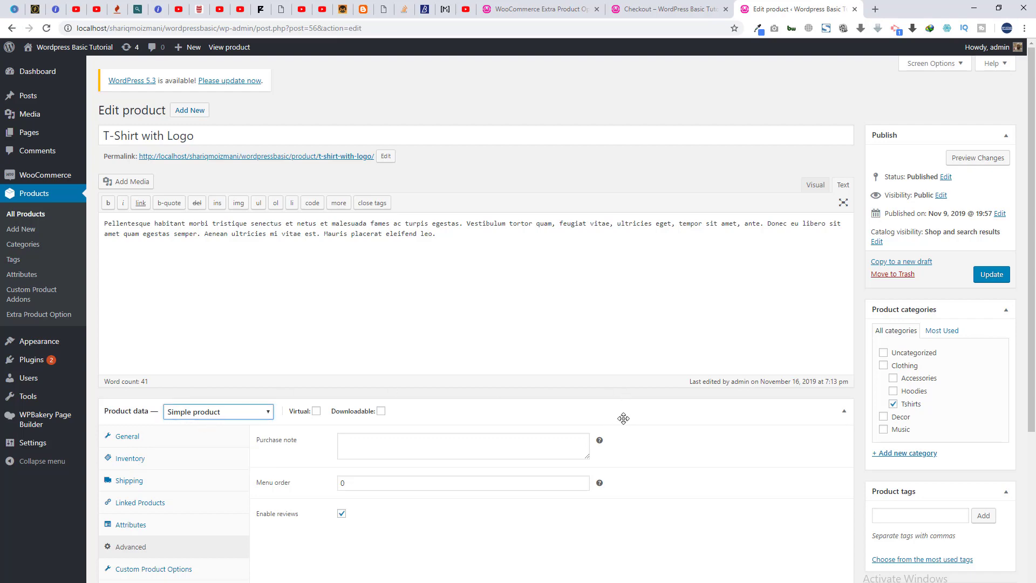
scroll(624, 417, down, 4)
scroll(625, 404, up, 4)
Open the storefront's Shop page in the checkout tab and go to the Cap product's options.
click(535, 6)
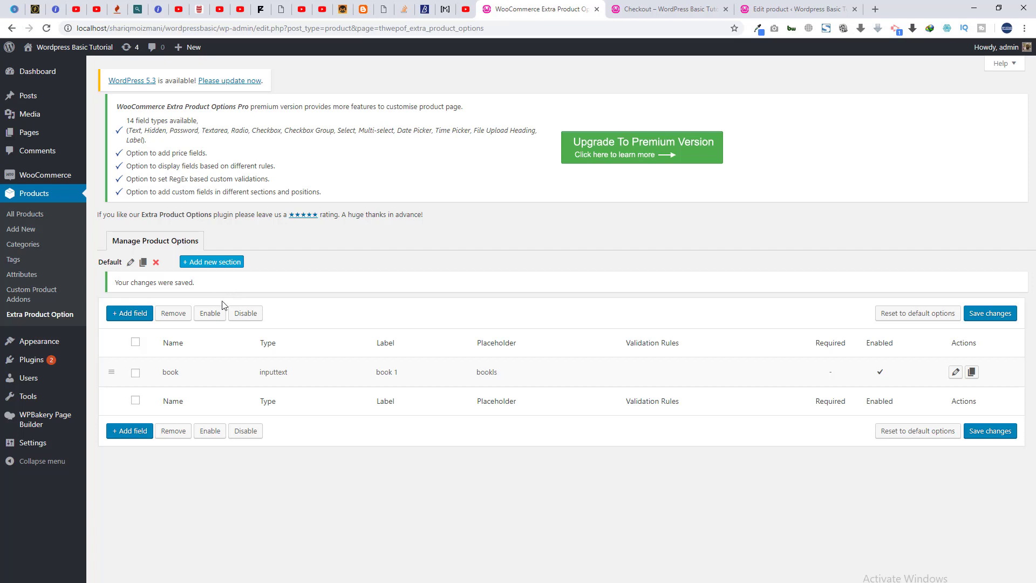
click(639, 8)
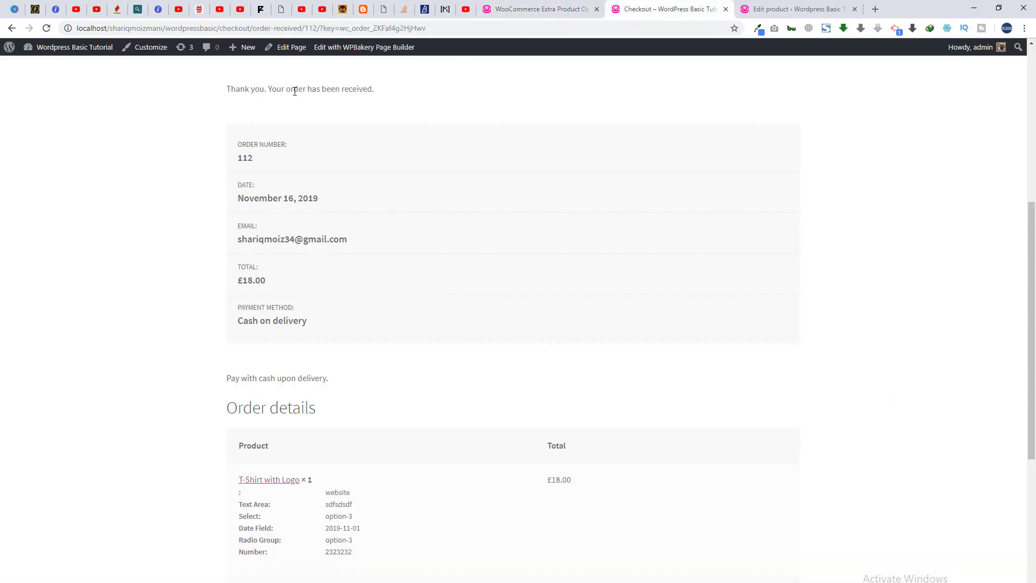
click(792, 8)
click(685, 6)
click(488, 242)
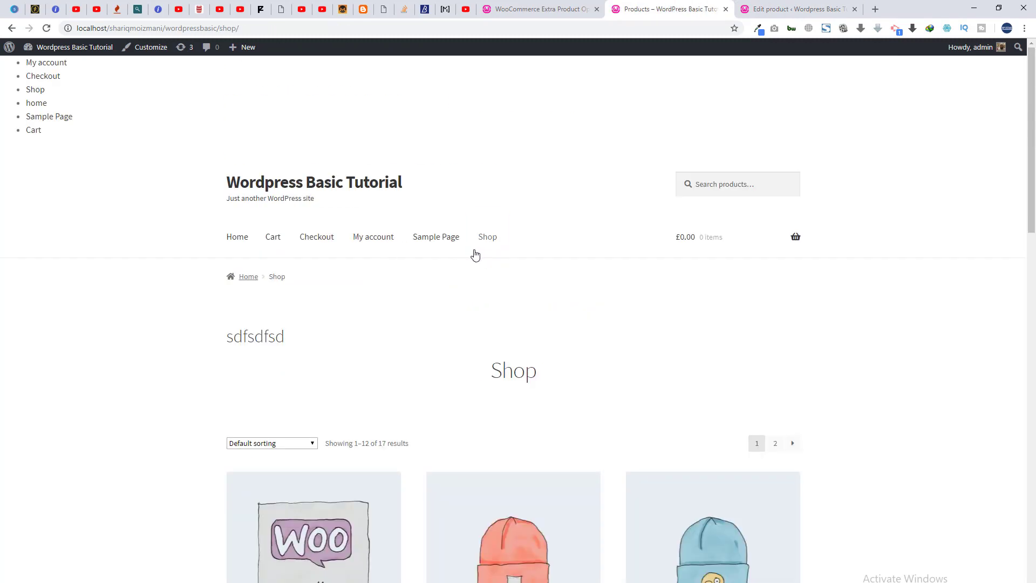
scroll(462, 297, down, 12)
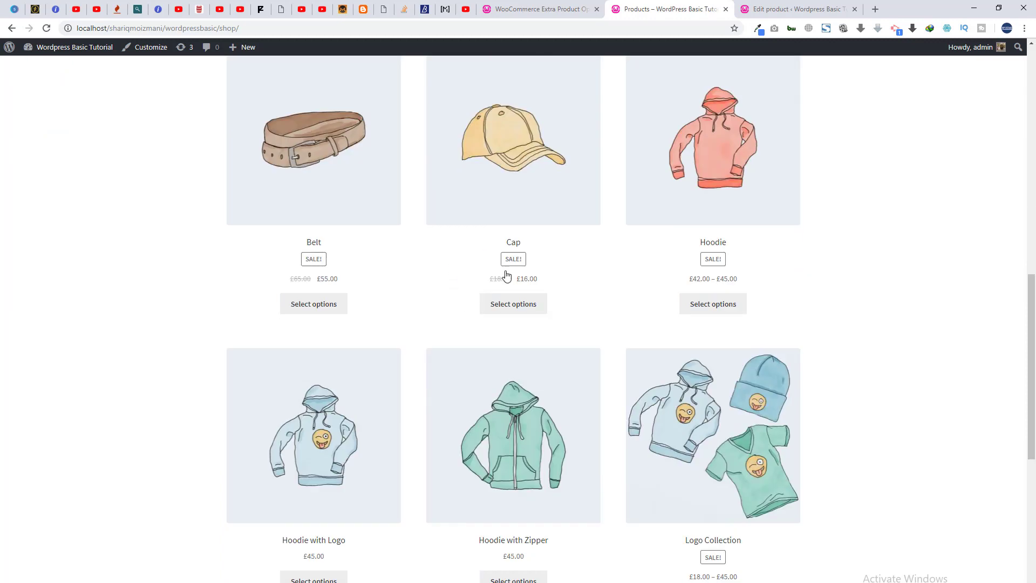
click(519, 304)
scroll(520, 303, down, 6)
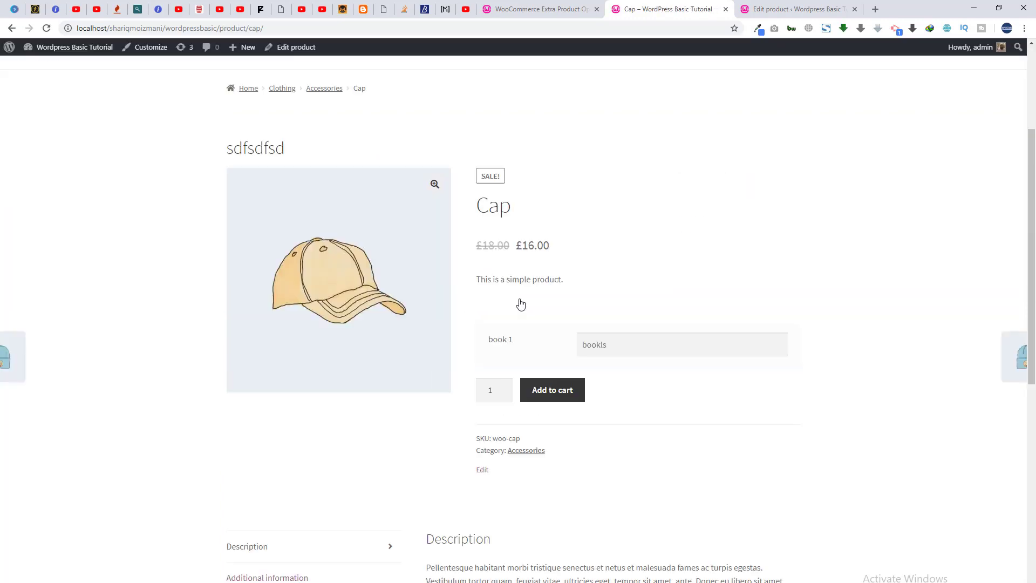
Fill the Cap's "book 1" field with the sample text "ddfgdfgf" and add the product to the cart.
click(636, 173)
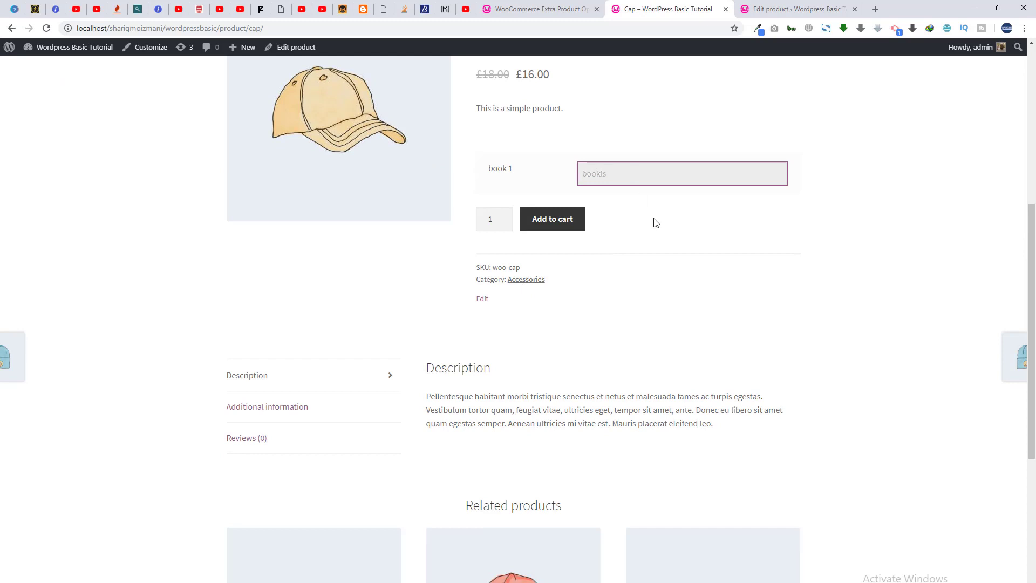
scroll(631, 319, up, 3)
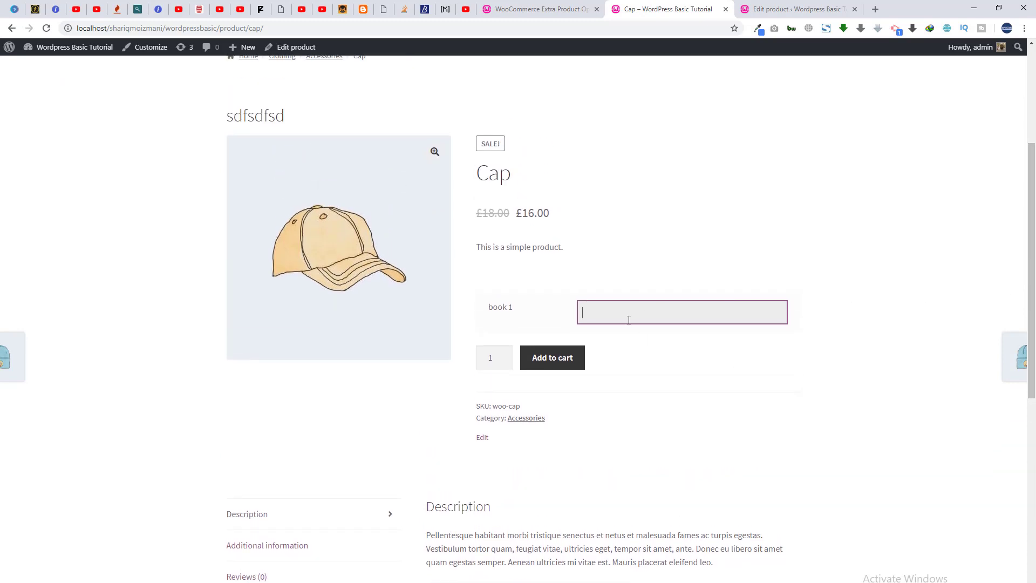
click(603, 314)
drag(499, 310, 562, 303)
click(615, 312)
text(dsfgdfg)
click(551, 358)
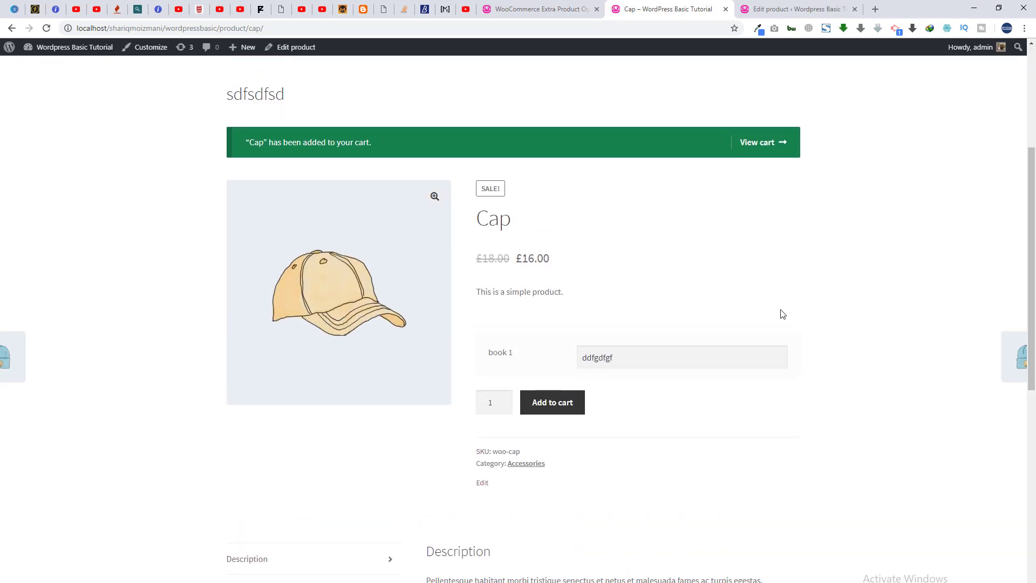
View the cart and check the "book 1" entry listed under the Cap.
click(762, 142)
scroll(630, 342, down, 8)
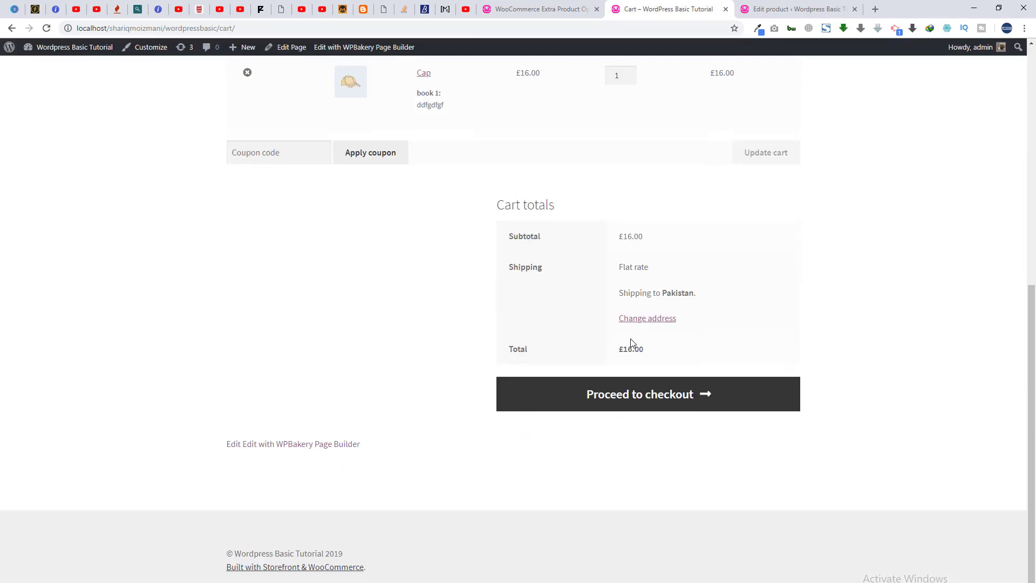
drag(401, 163, 506, 174)
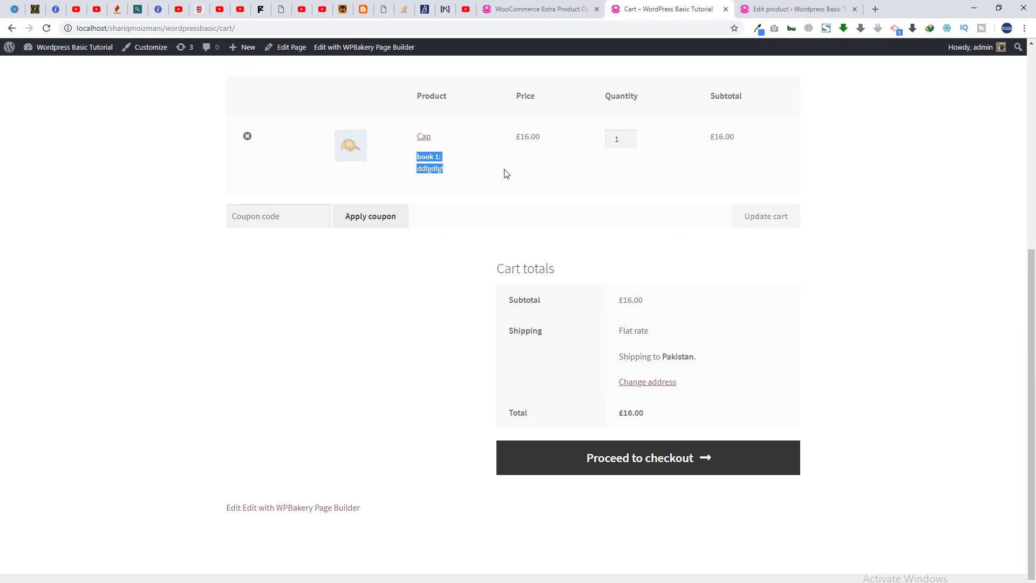
Return to the Extra Product Option page and start a new product field of type Select.
click(541, 7)
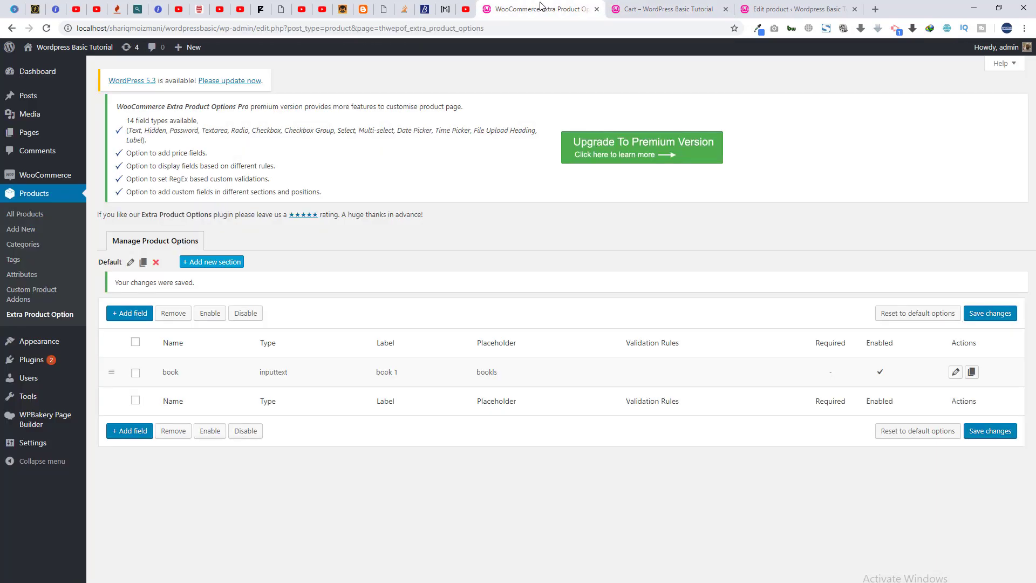
click(121, 318)
click(372, 257)
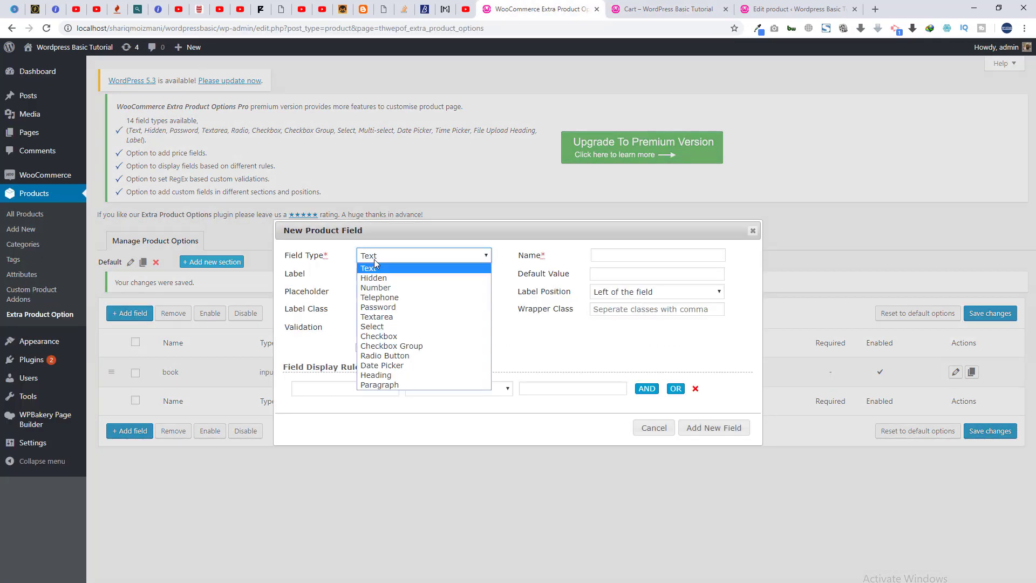
click(396, 327)
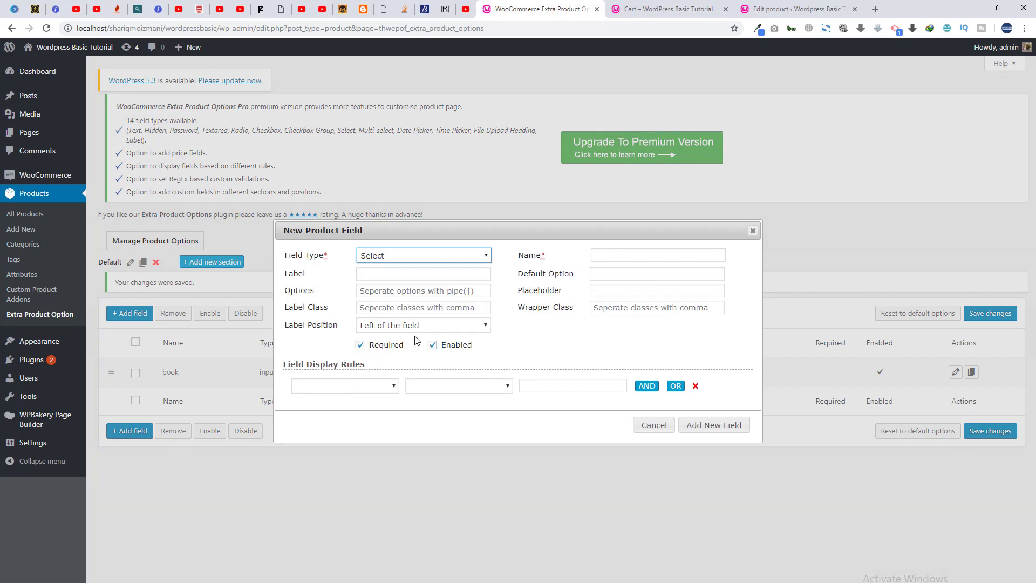
Base the new field's display rule on Product and browse the selectable products.
click(335, 387)
click(335, 408)
click(444, 387)
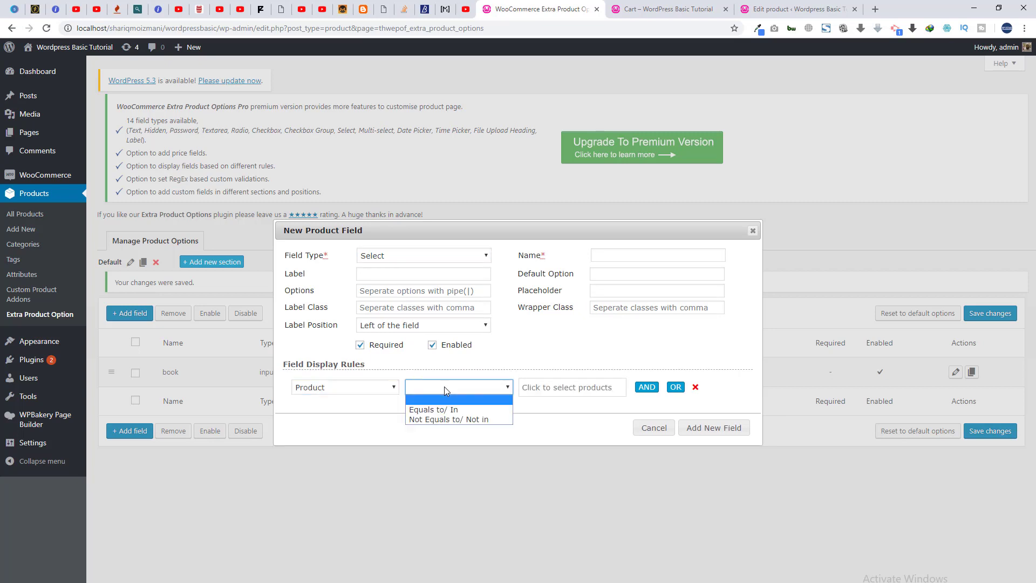
click(564, 387)
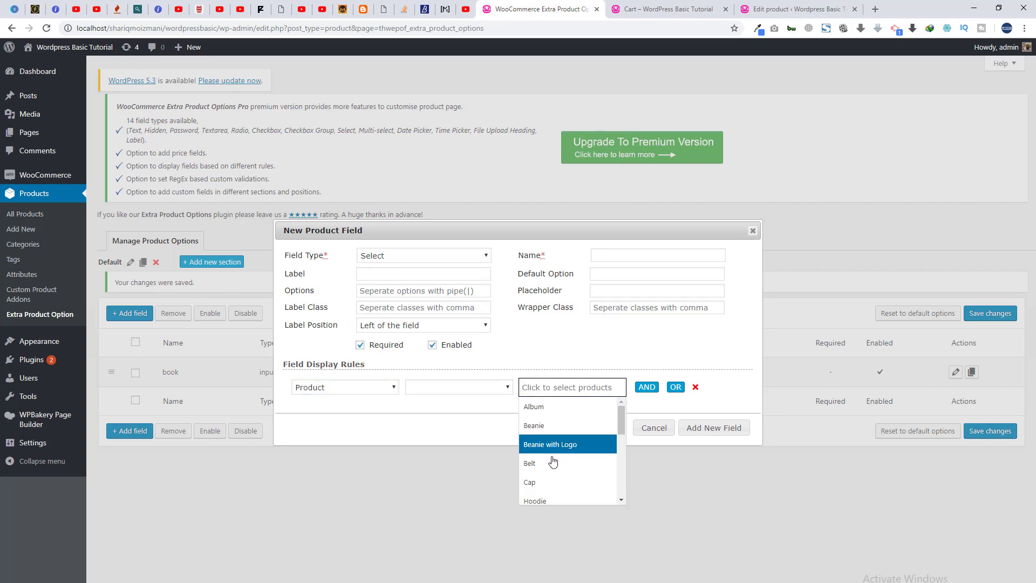
scroll(565, 453, down, 2)
scroll(566, 457, down, 3)
scroll(565, 456, up, 5)
click(555, 387)
click(606, 389)
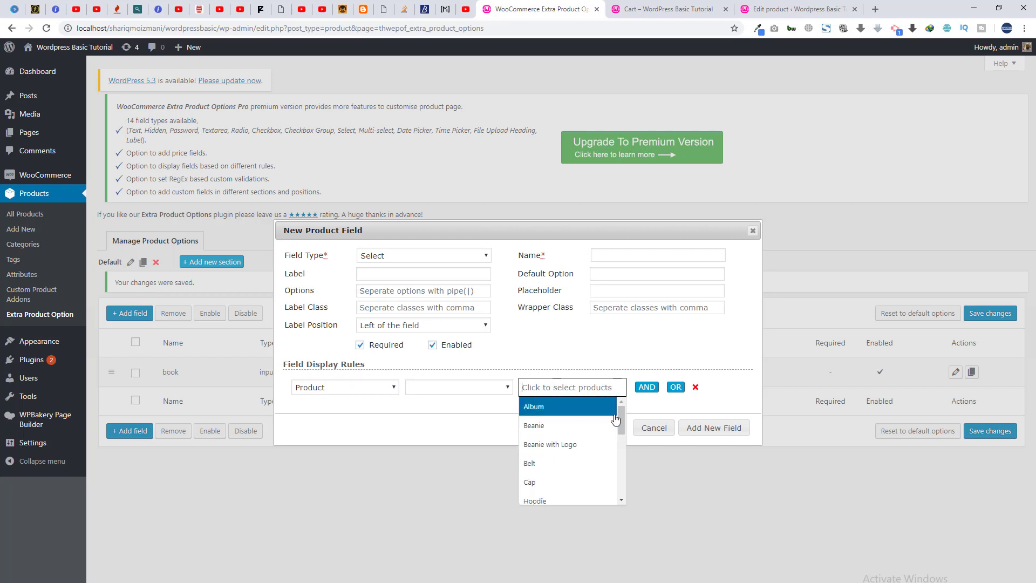
scroll(594, 459, down, 10)
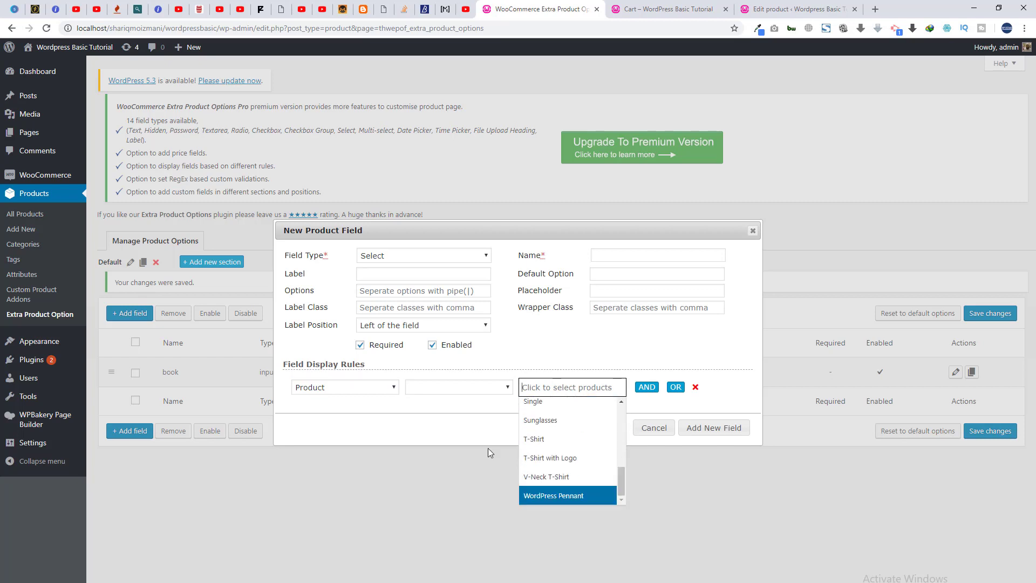
Base the new field's display rule on Category and choose the Music category.
click(331, 387)
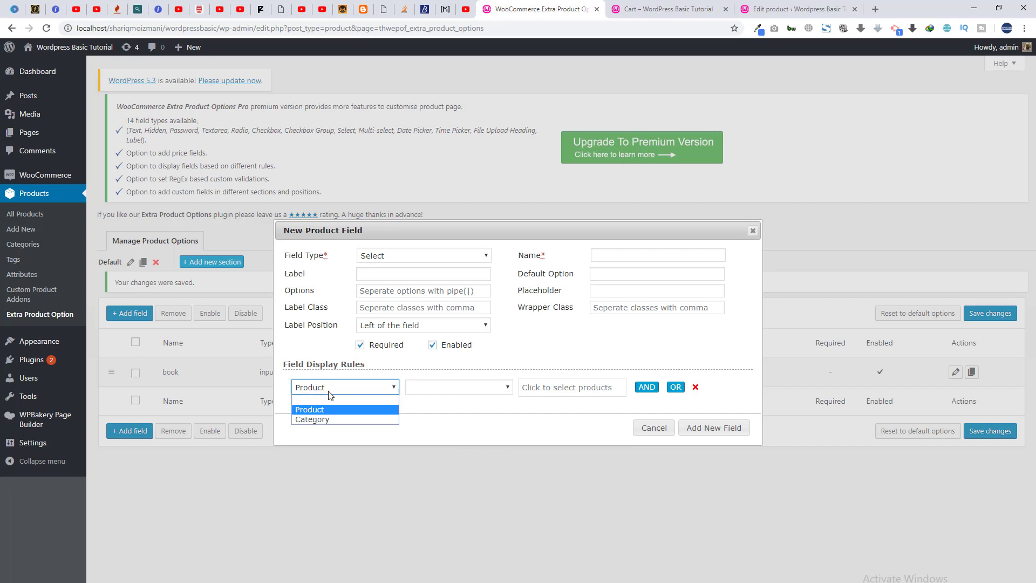
click(348, 422)
click(560, 386)
scroll(551, 442, down, 2)
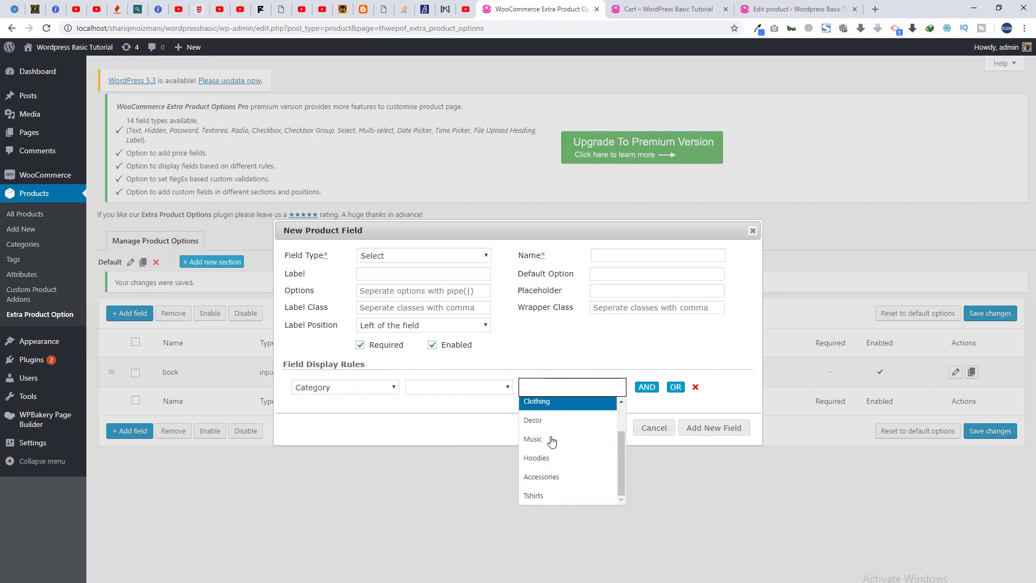
click(549, 446)
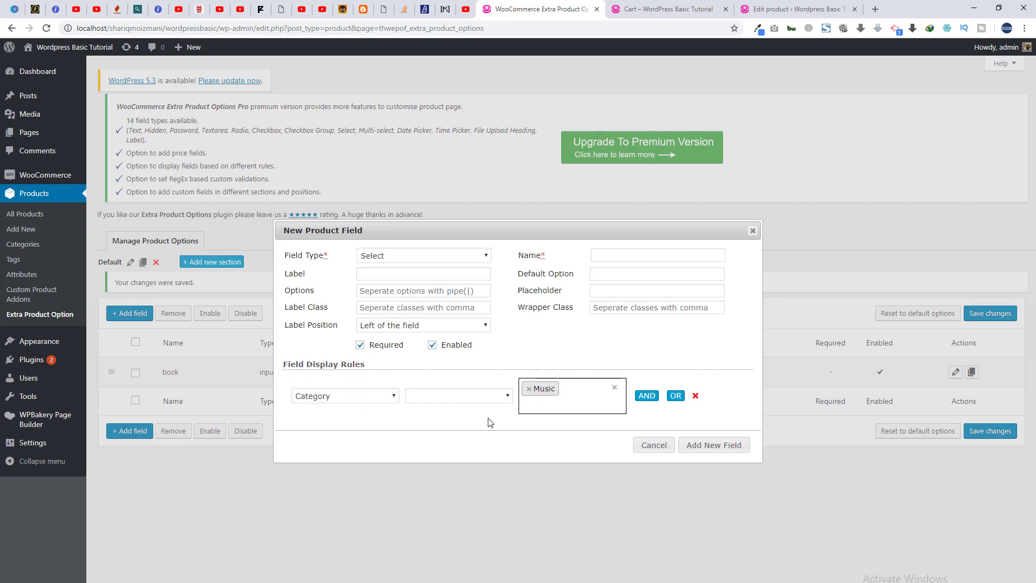
Change the new field's type to Text and use "website" as both its label and name.
click(394, 256)
click(389, 270)
click(383, 272)
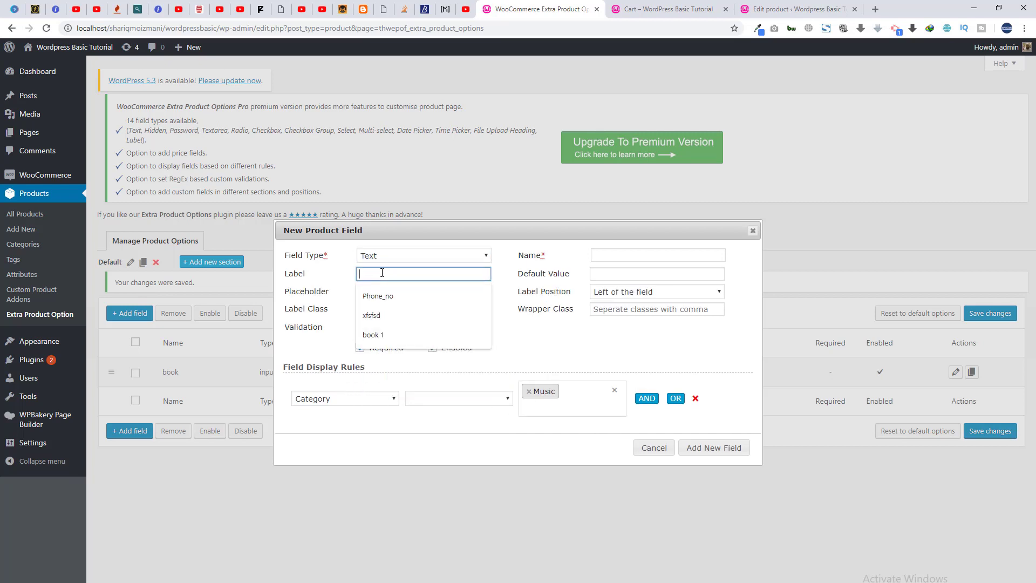
text(website)
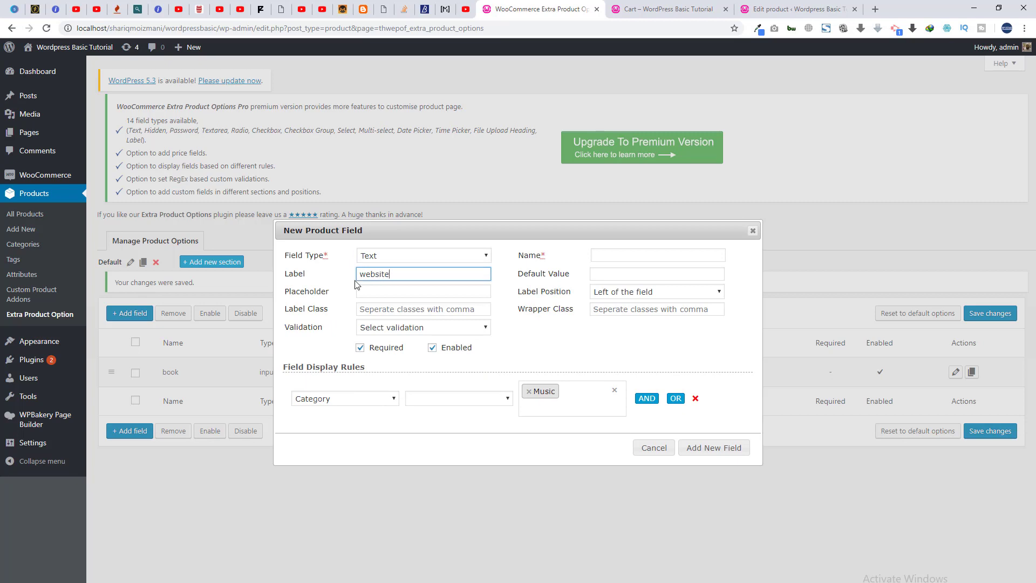
key(ctrl+a)
key(ctrl+c)
click(620, 255)
key(ctrl+v)
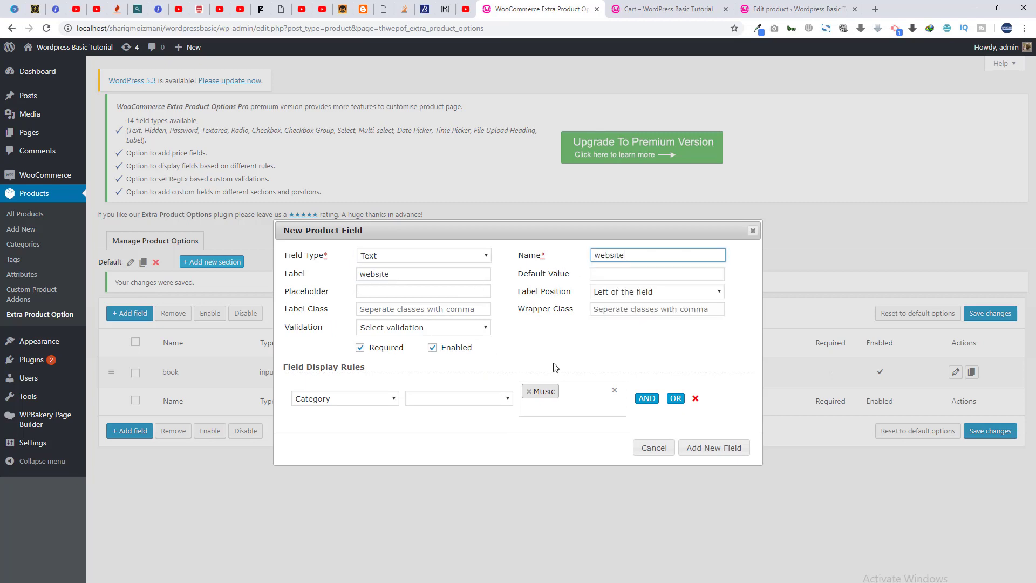
Set the Music category rule's comparison to "Equals to/ In", add the website field and save the changes.
click(464, 399)
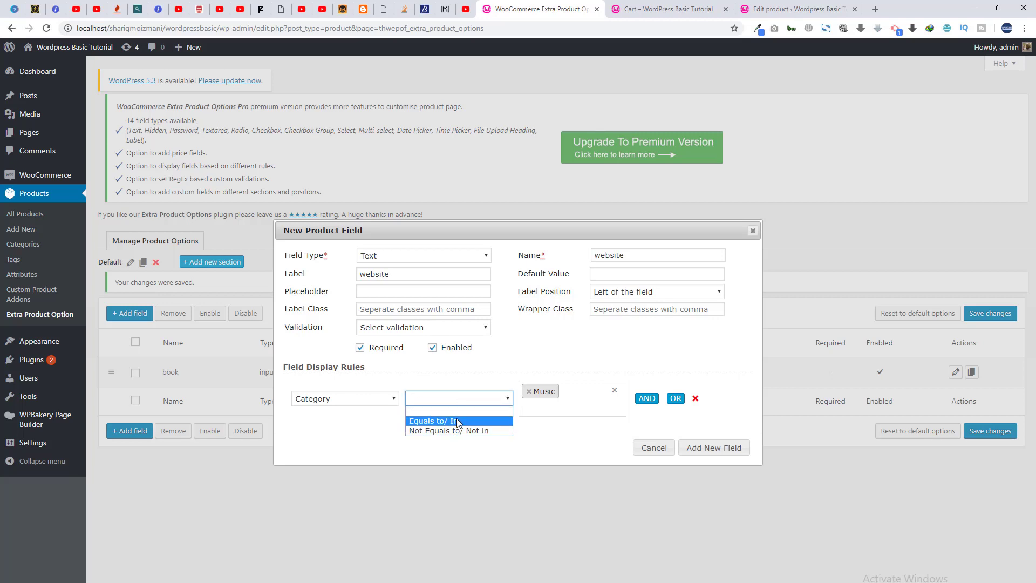
click(456, 418)
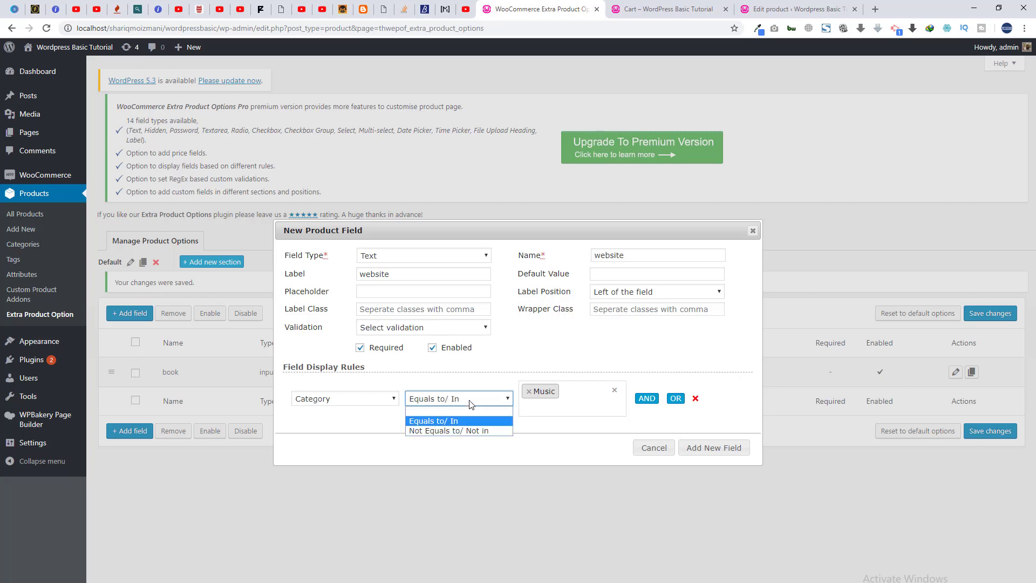
click(713, 449)
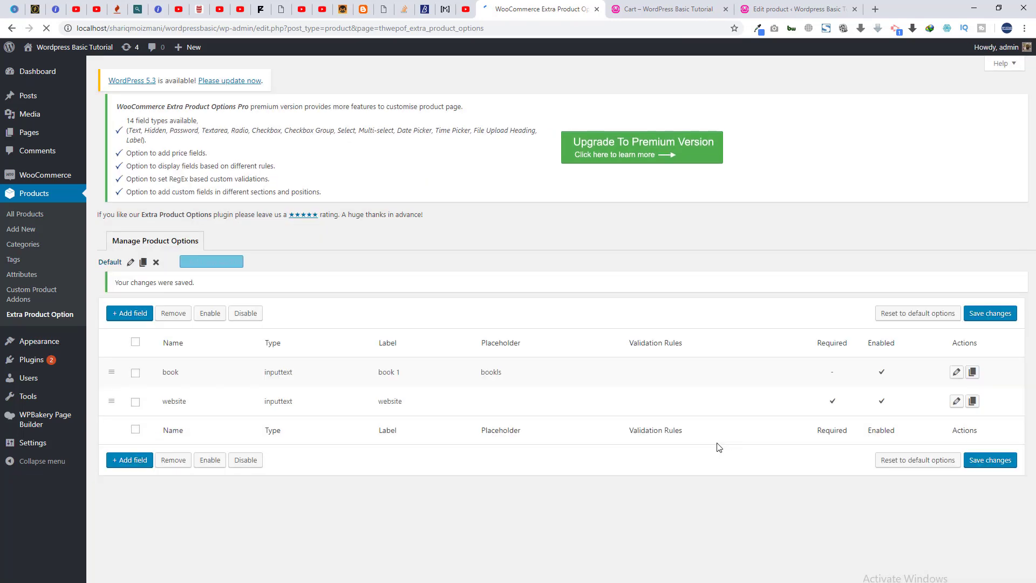
click(991, 460)
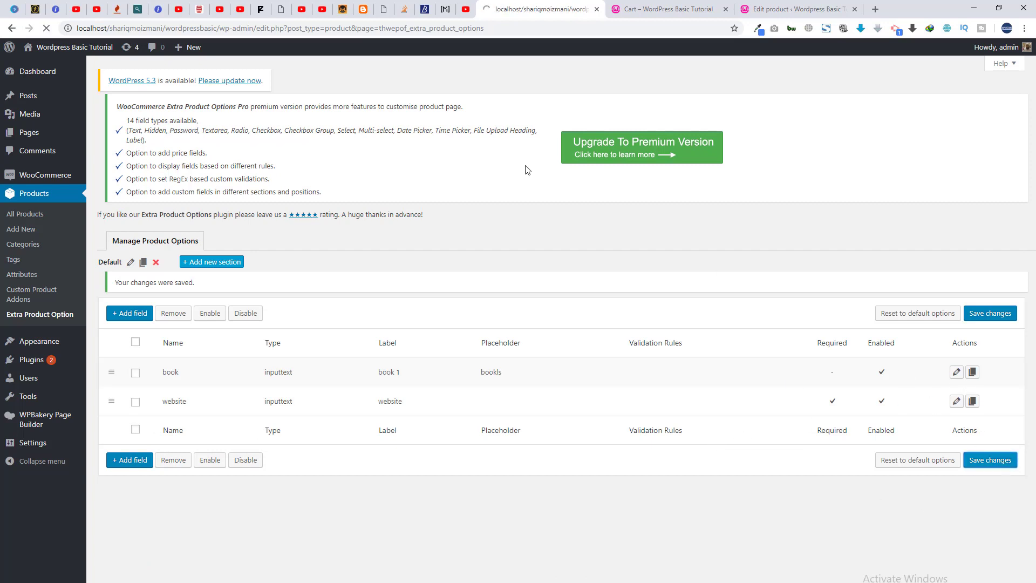
Open the list of all products in the product editing tab and filter it by the Music category.
key(ctrl+Tab)
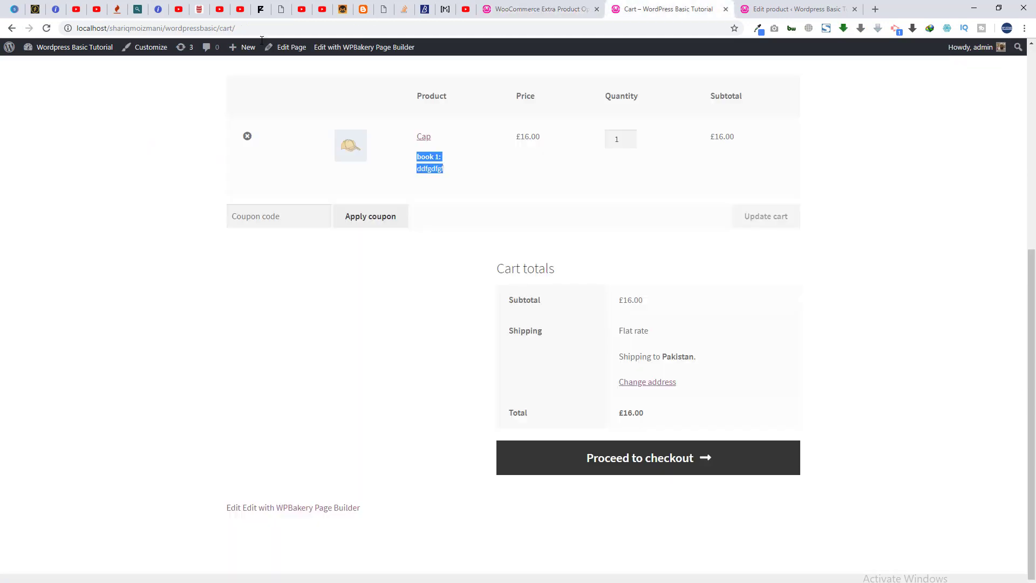
click(765, 4)
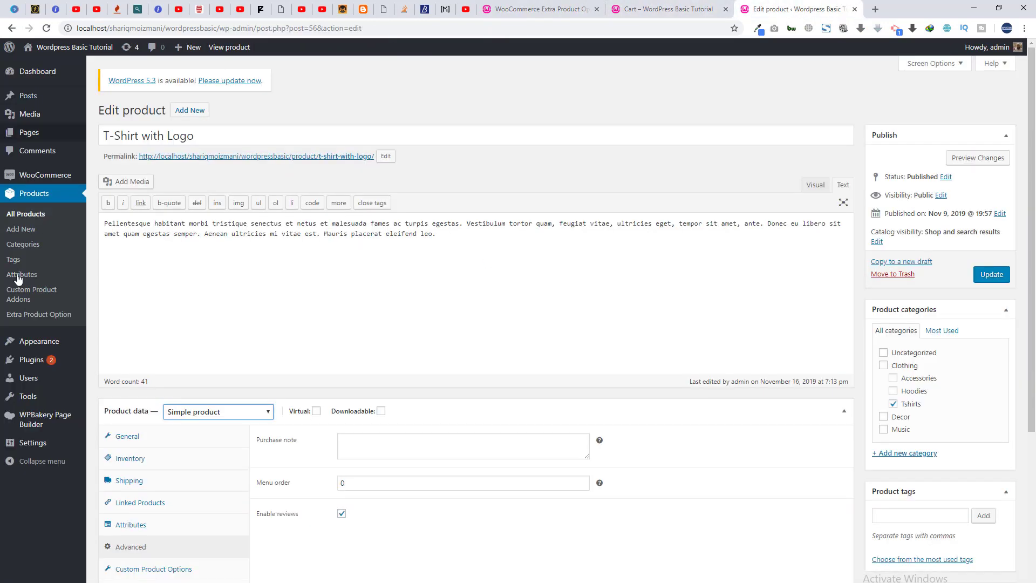
click(34, 213)
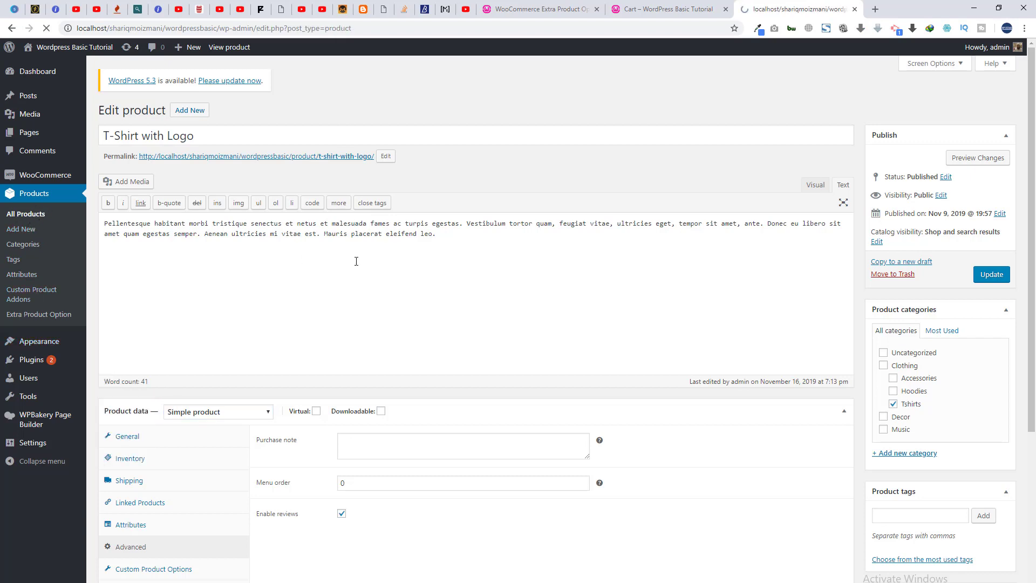
click(310, 151)
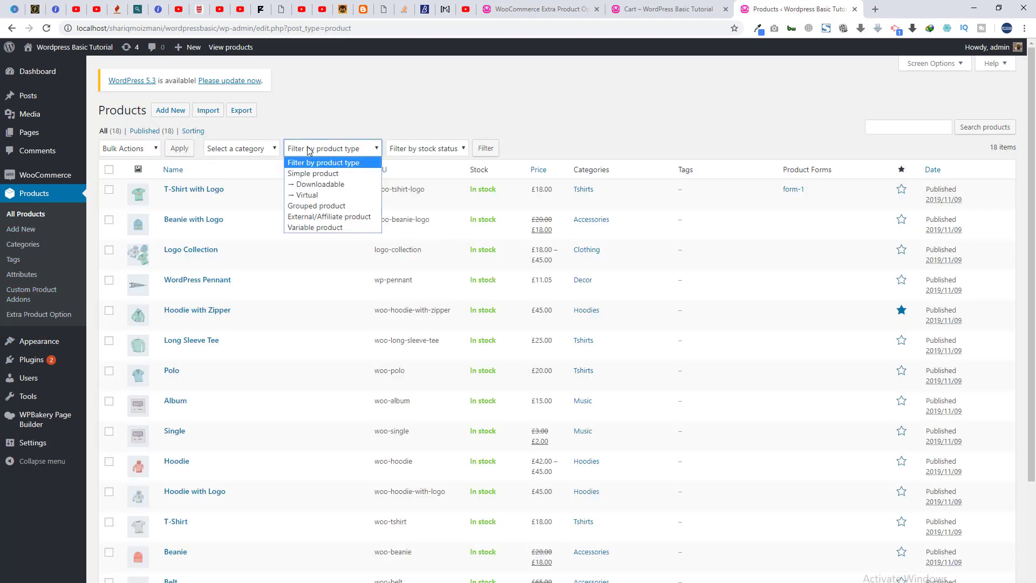
click(254, 148)
click(222, 227)
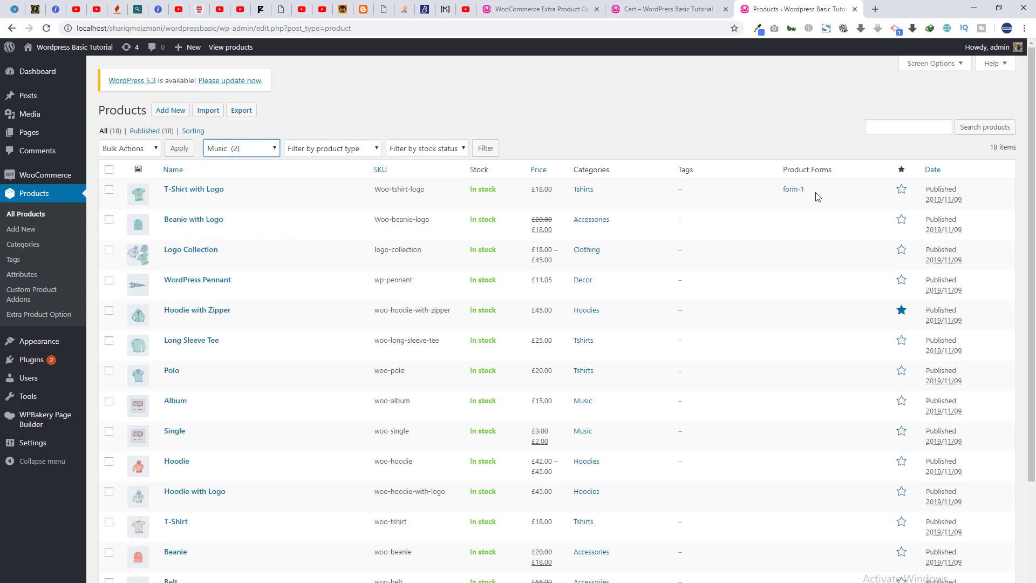
click(486, 148)
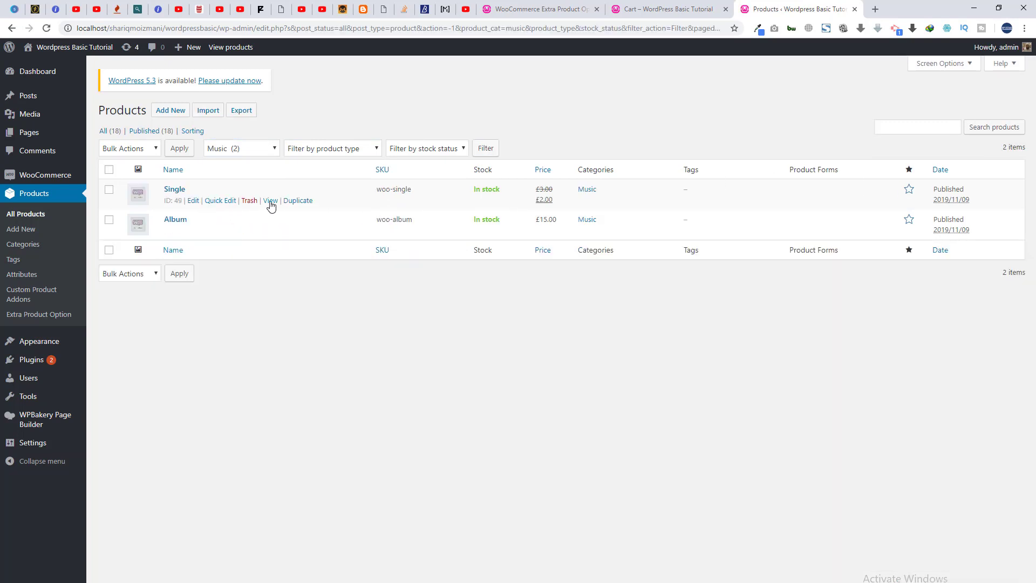
Open the Single product's storefront page in a new tab and check its "book 1" and "website" fields.
right_click(270, 201)
click(296, 207)
click(841, 9)
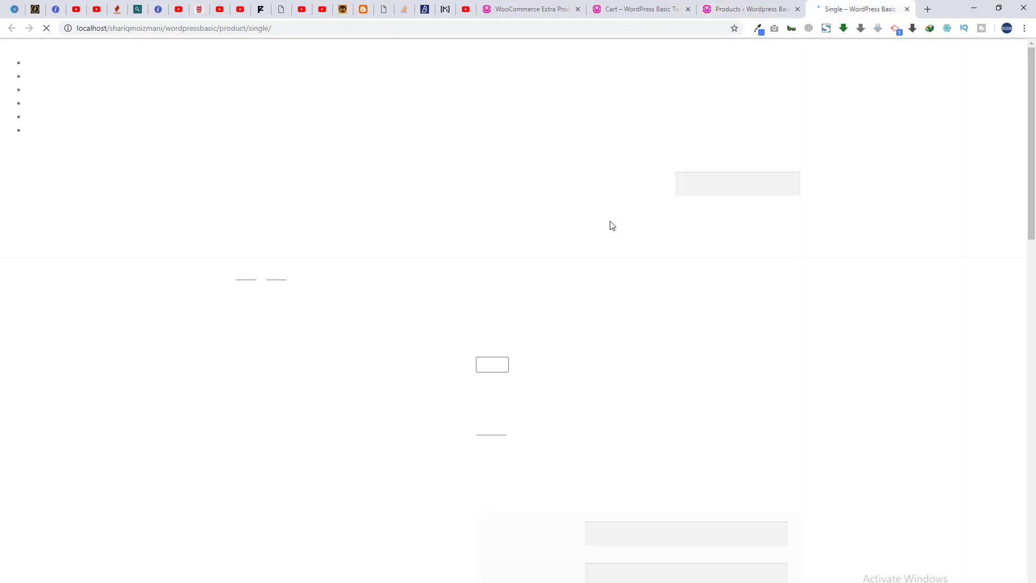
scroll(831, 352, down, 4)
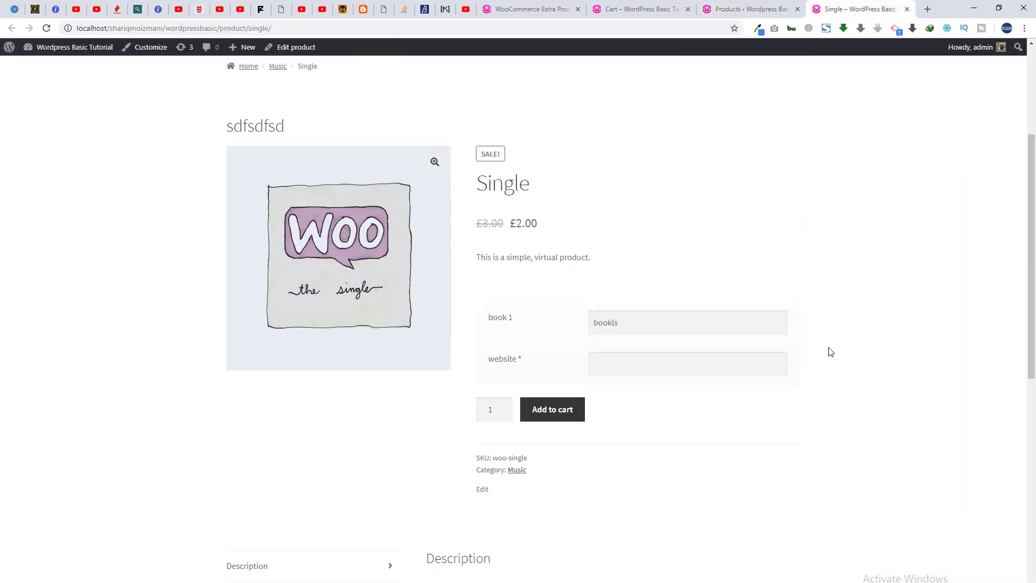
click(631, 322)
click(627, 361)
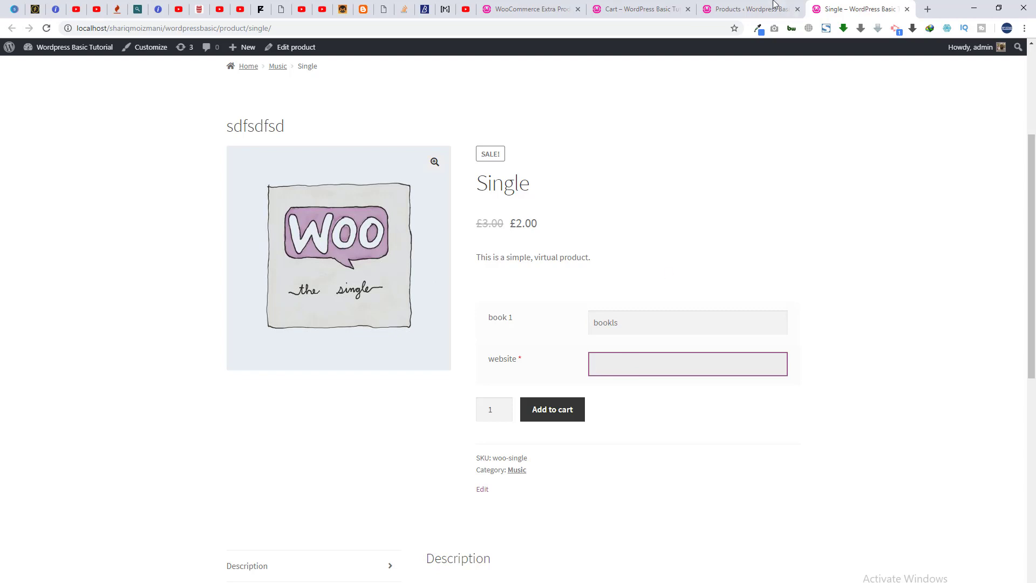
Return to the unfiltered product list and open the WordPress Pennant's storefront page in a new tab.
click(738, 6)
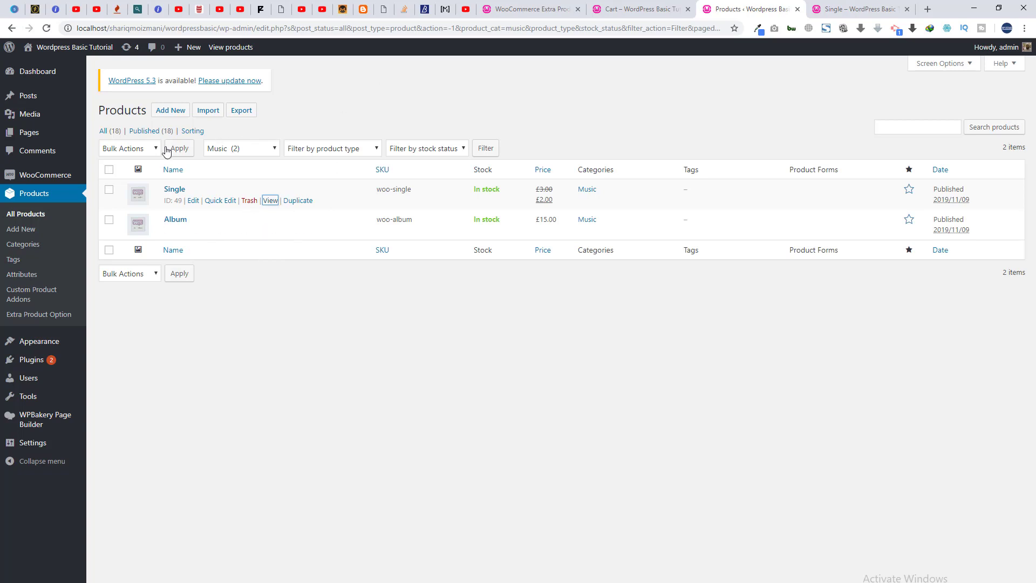
scroll(166, 151, left, 5)
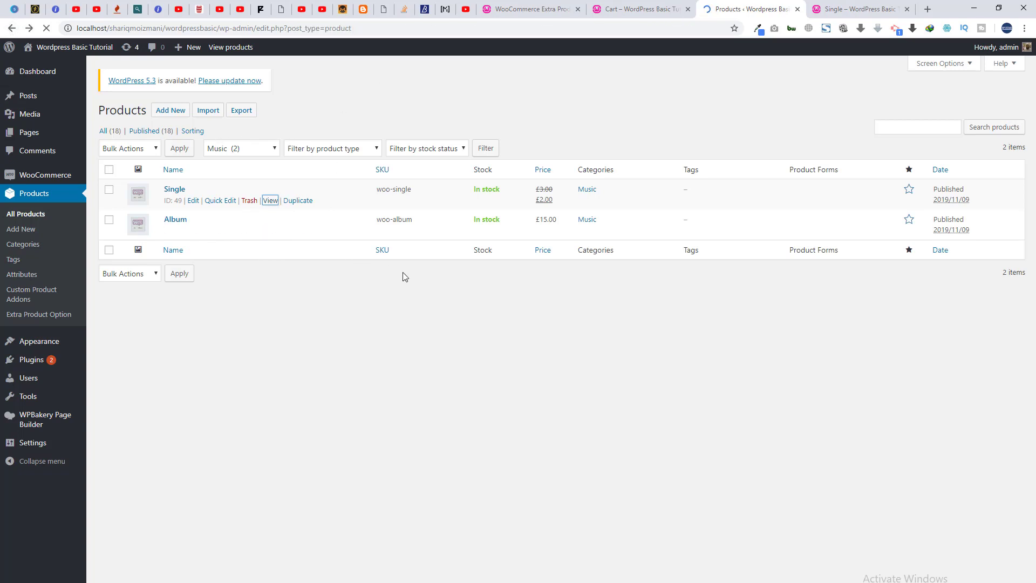
key(ctrl+Tab)
key(ctrl+shift+Tab)
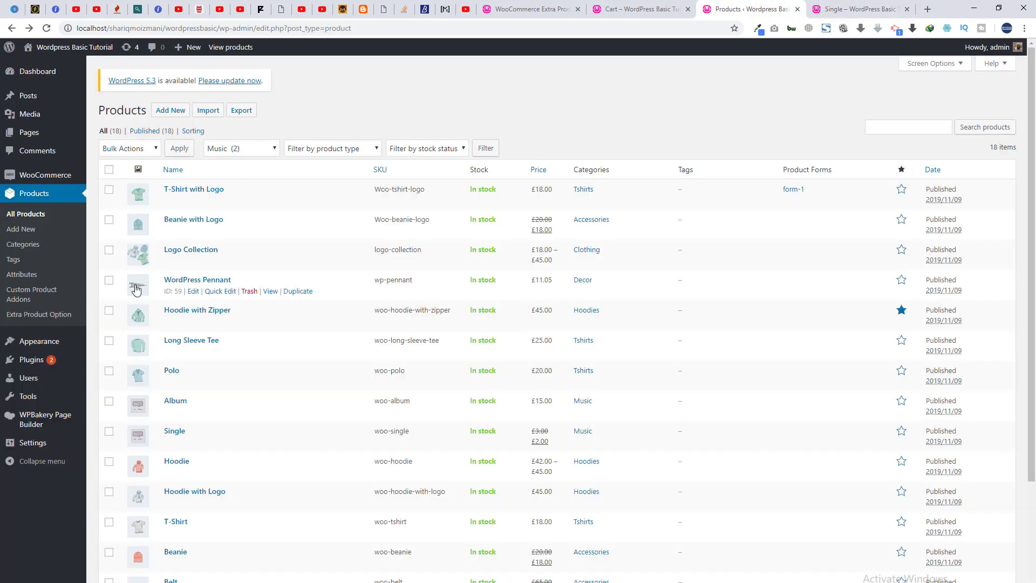
right_click(272, 291)
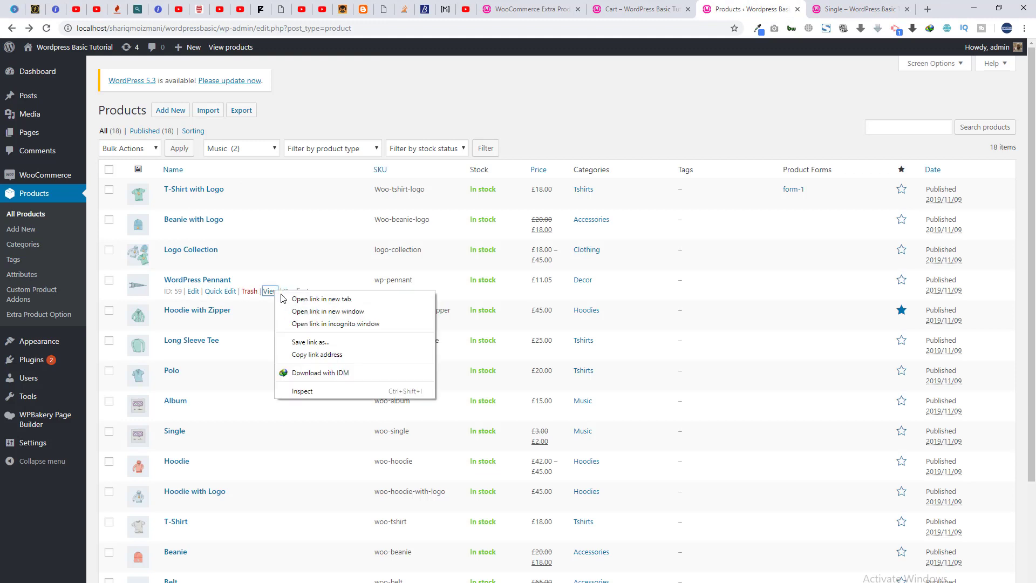
click(294, 298)
click(866, 9)
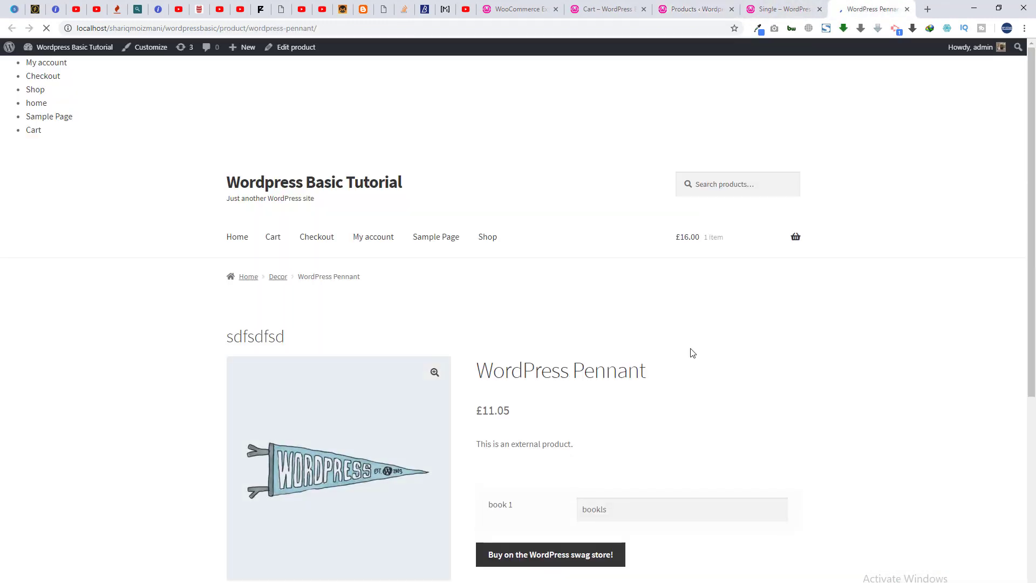
Check which extra option fields the WordPress Pennant page offers.
drag(689, 351, 1035, 302)
click(960, 308)
scroll(951, 339, down, 3)
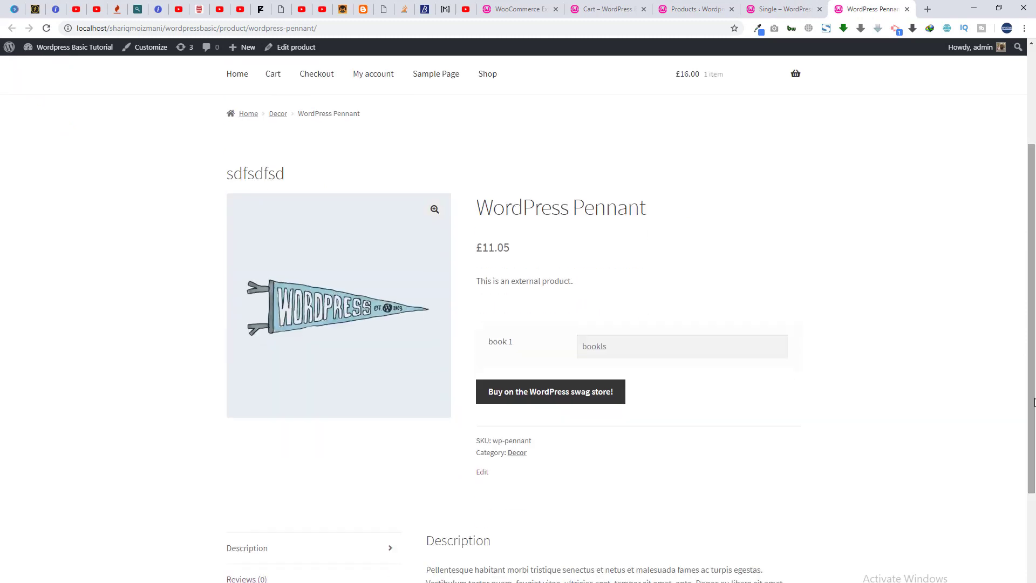
scroll(922, 328, down, 4)
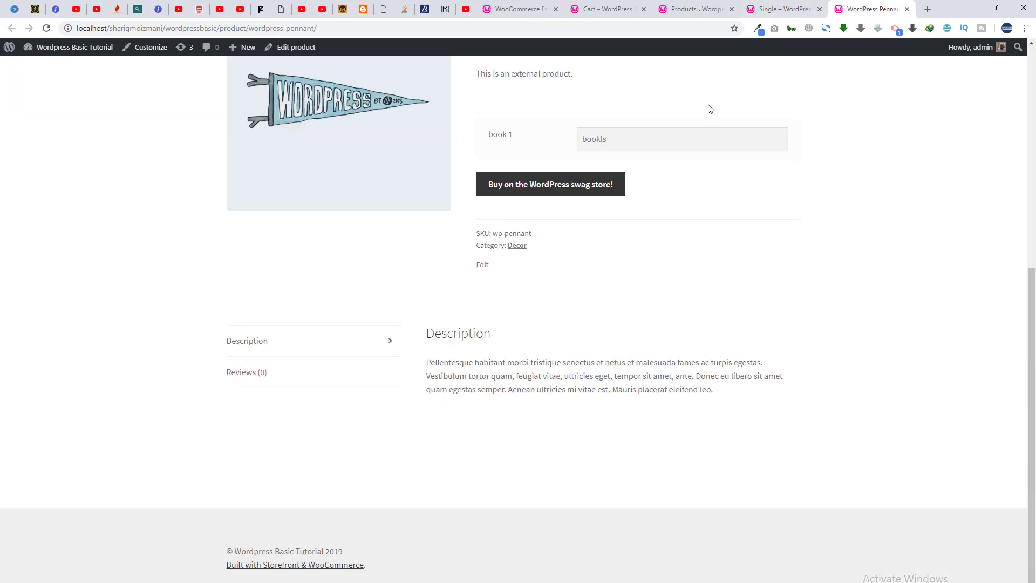
scroll(710, 107, up, 6)
Return to the Extra Product Option settings in the browser and start a new section with the name/ID "section 1".
click(604, 8)
click(516, 7)
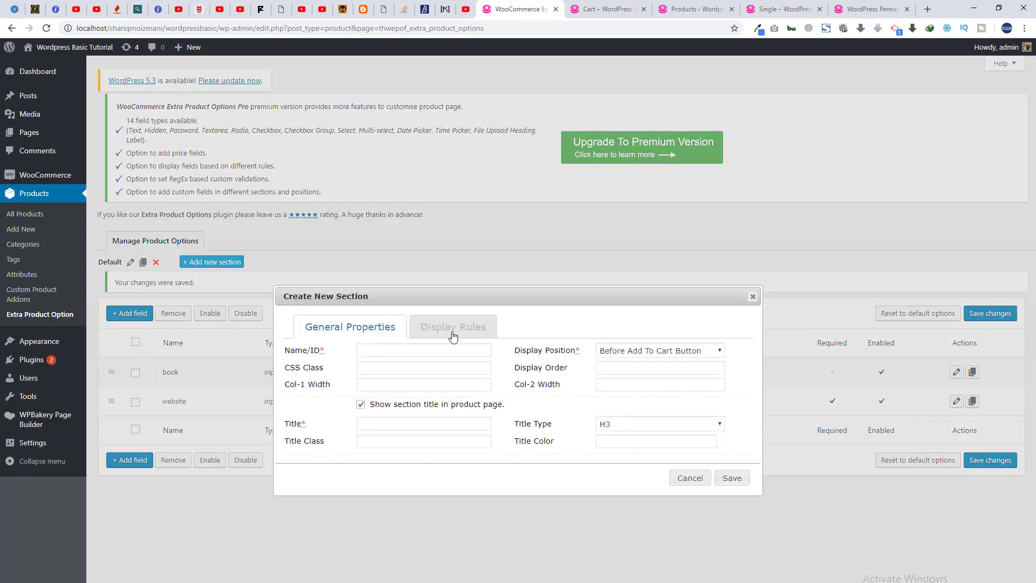
click(408, 349)
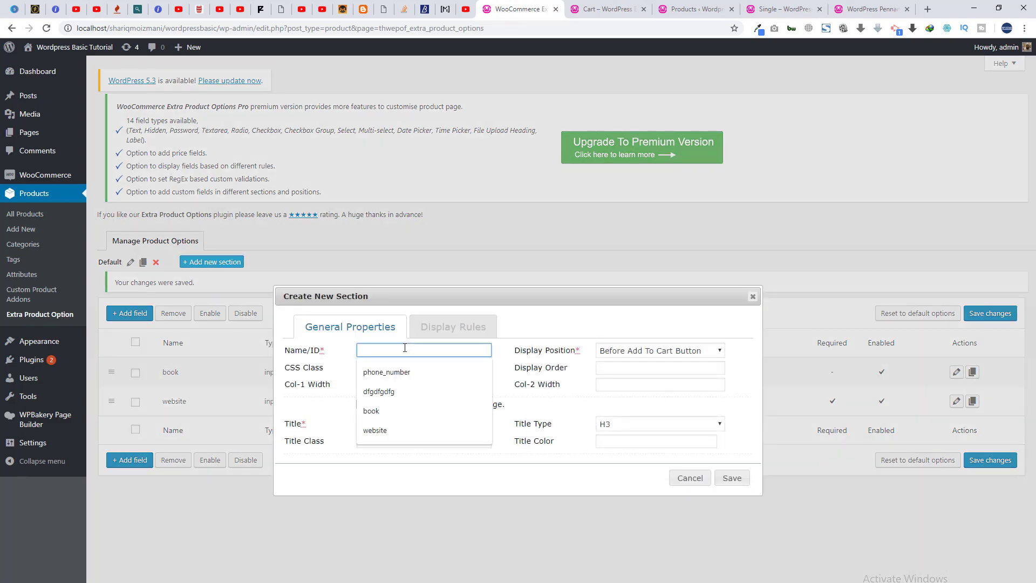
text(sexc)
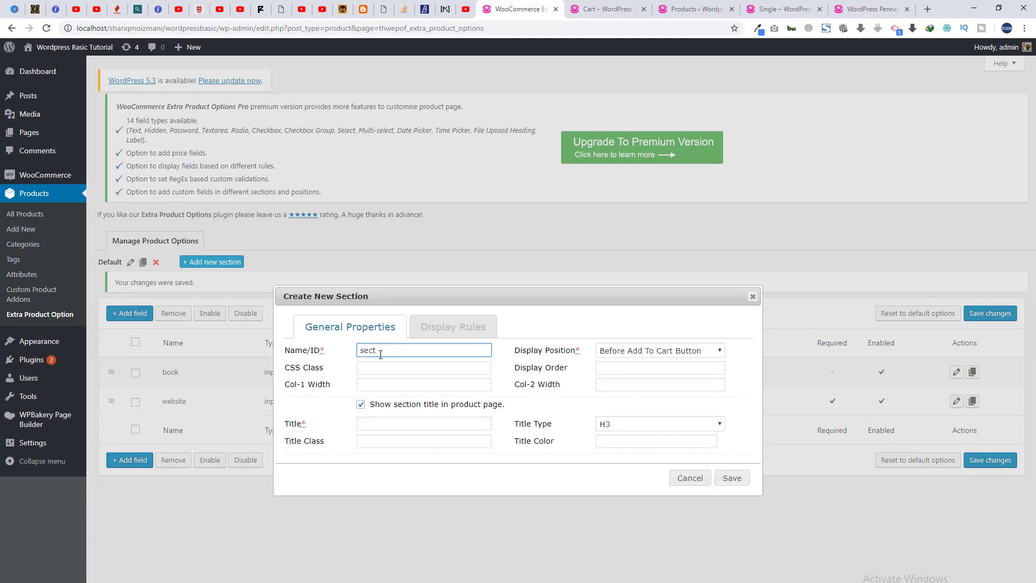
Set the new section's CSS class to "sectiom-main" and its Col-1 width to "col-4".
click(367, 369)
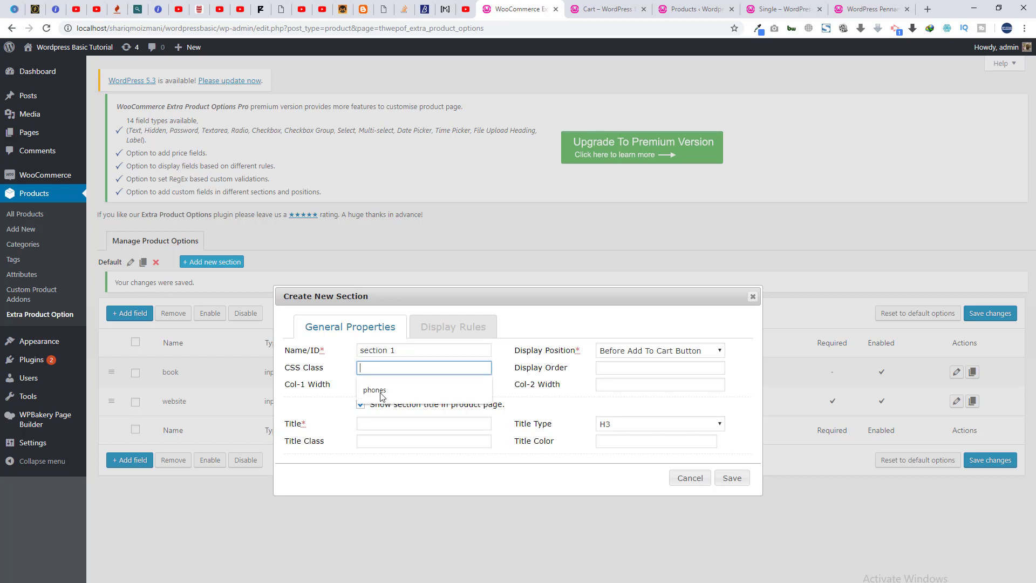
click(366, 368)
click(366, 366)
mouse_move(85, 439)
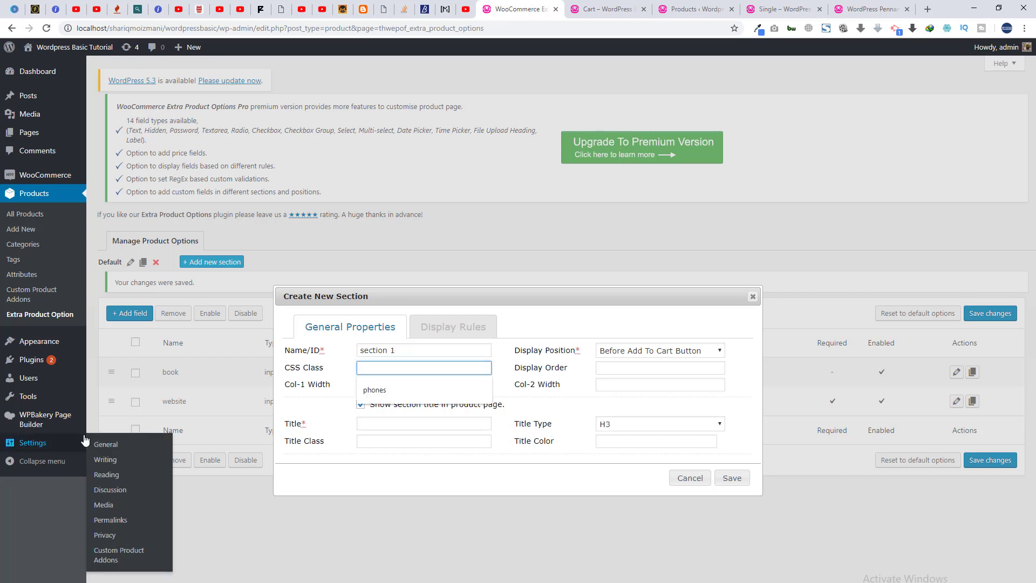
text(sectiom-main)
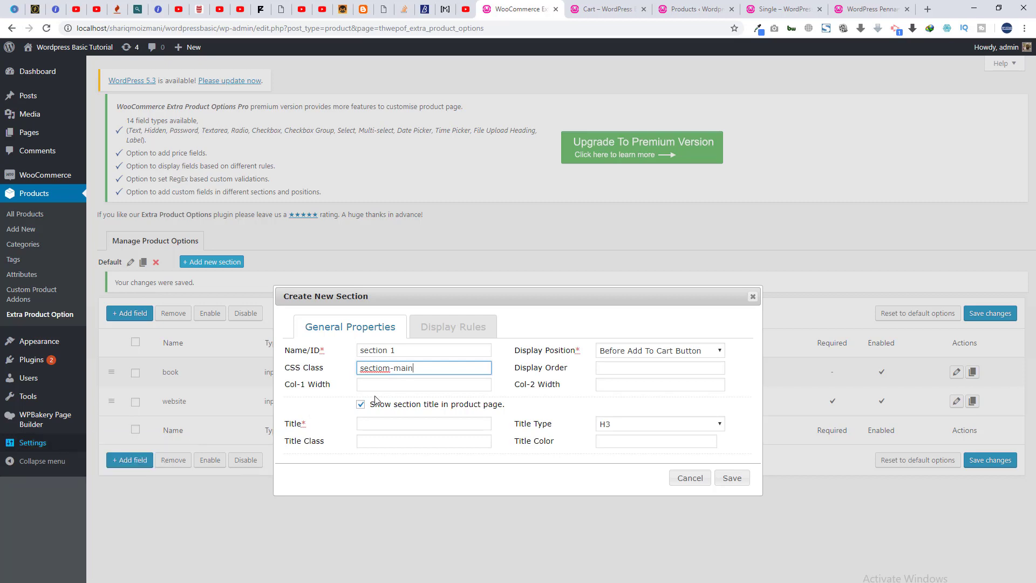
click(383, 384)
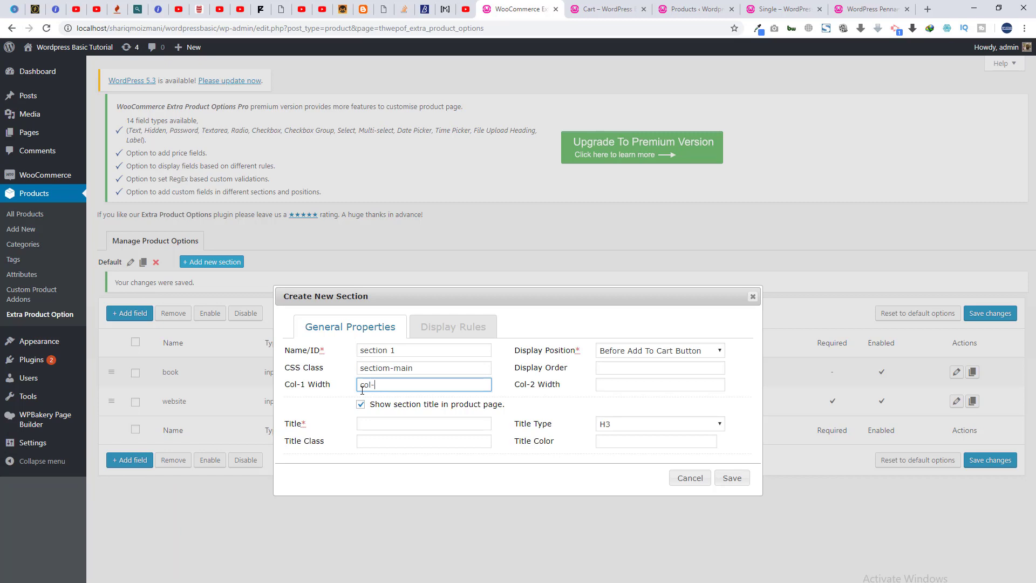
Title the new section "details", review its display position options and try to save it.
click(380, 426)
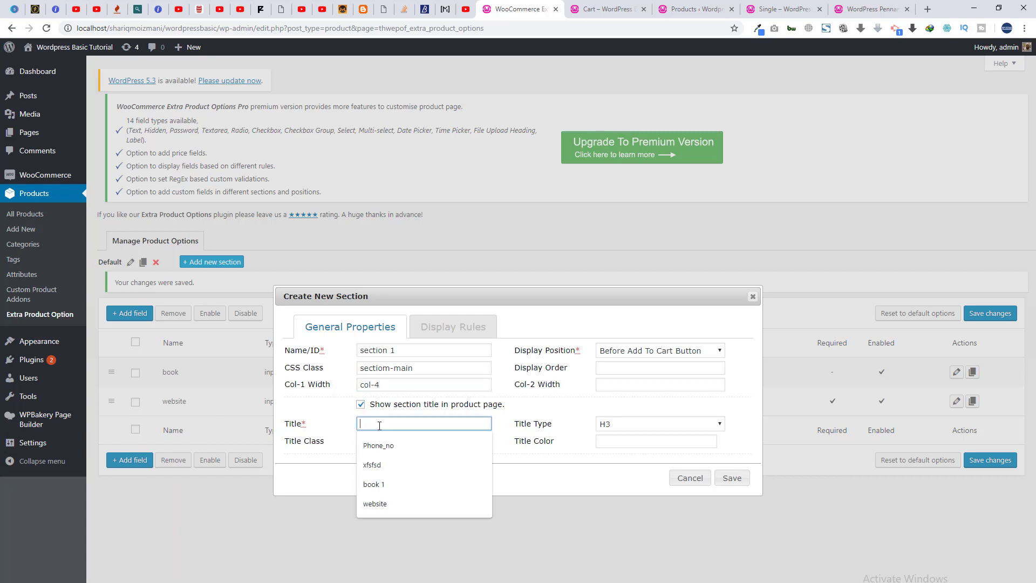
text(details)
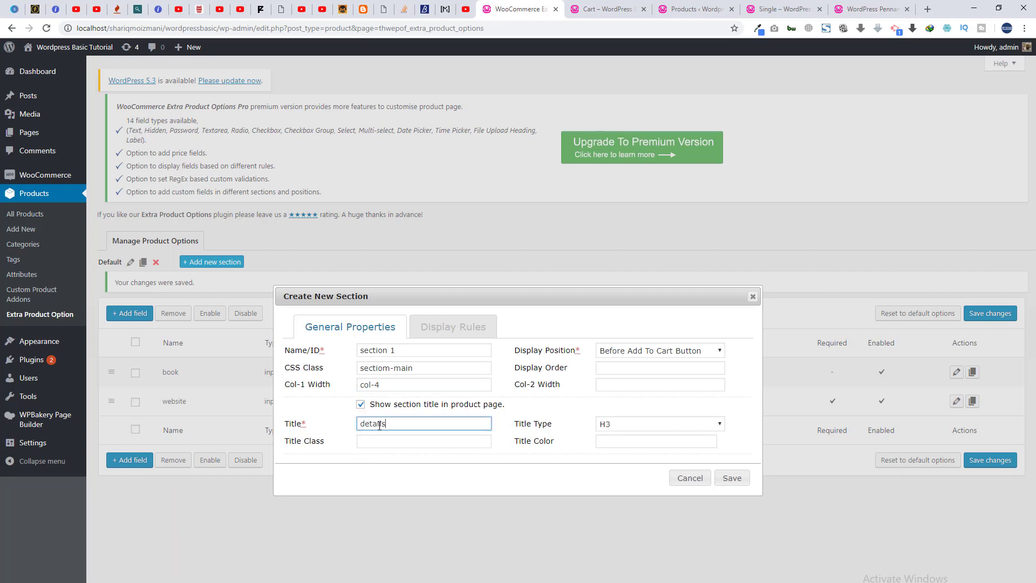
key(Tab)
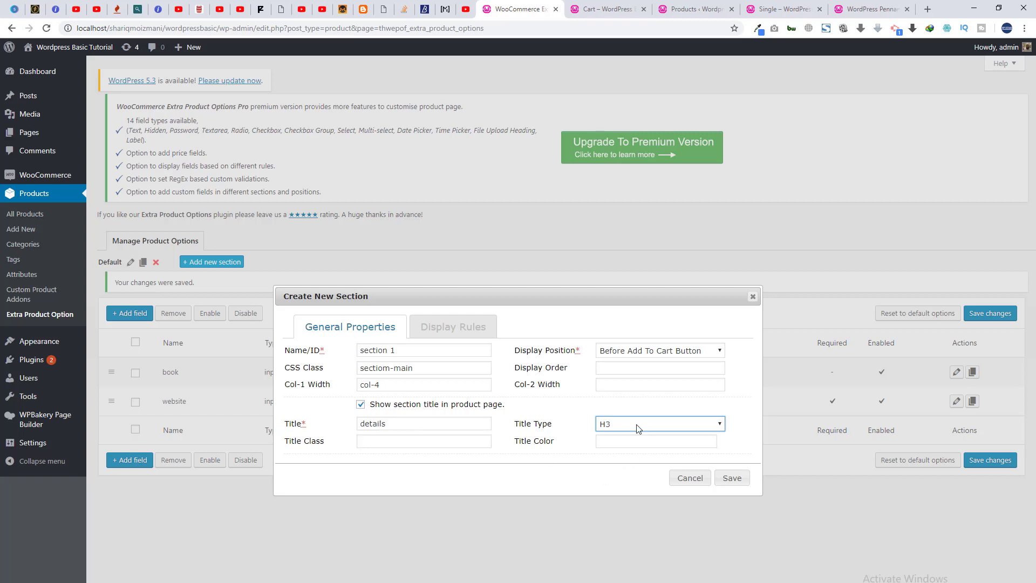
click(599, 370)
click(640, 352)
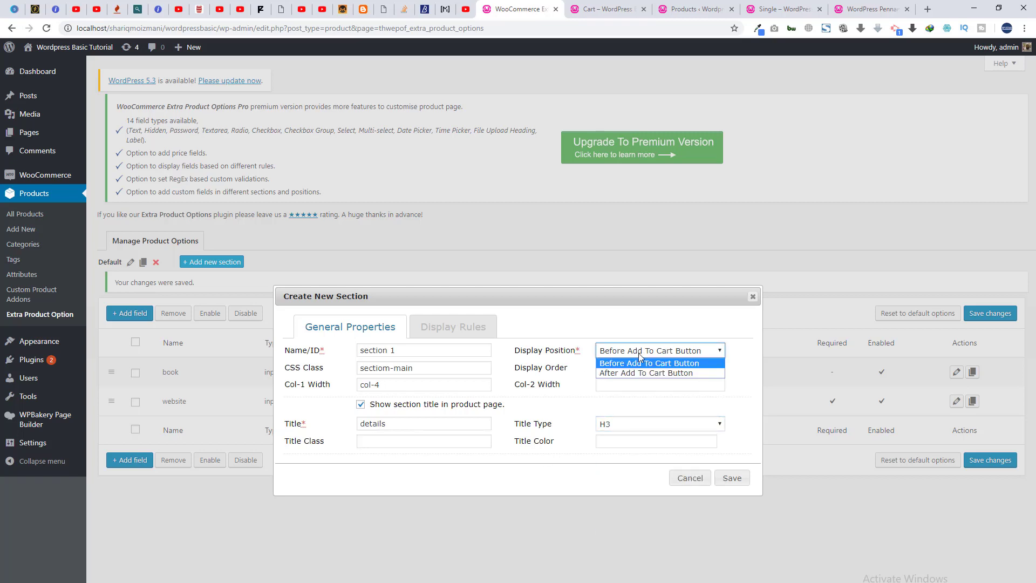
click(647, 441)
click(723, 480)
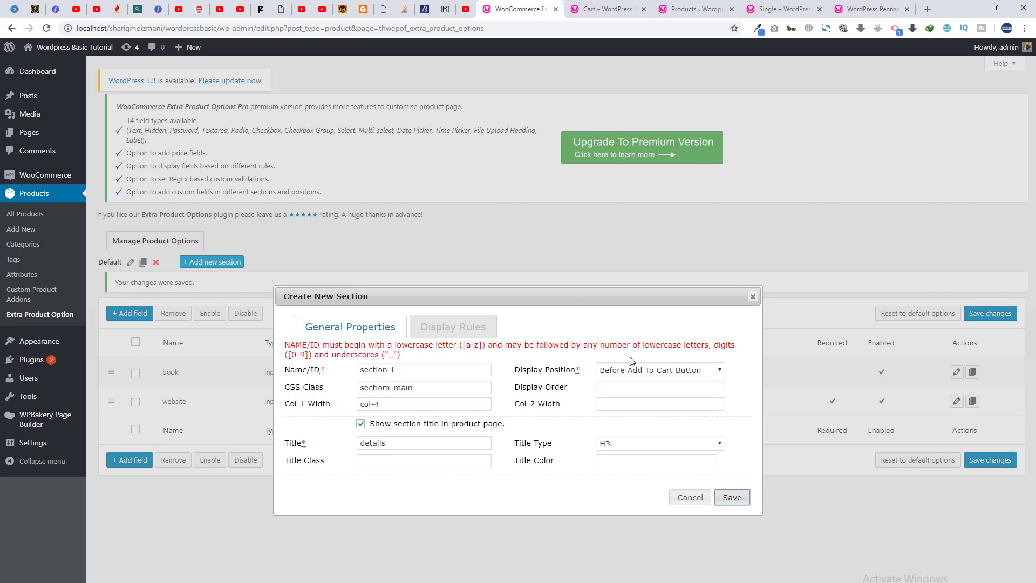
Clear the new section's CSS class and Col-1 width and try to save it again.
click(386, 387)
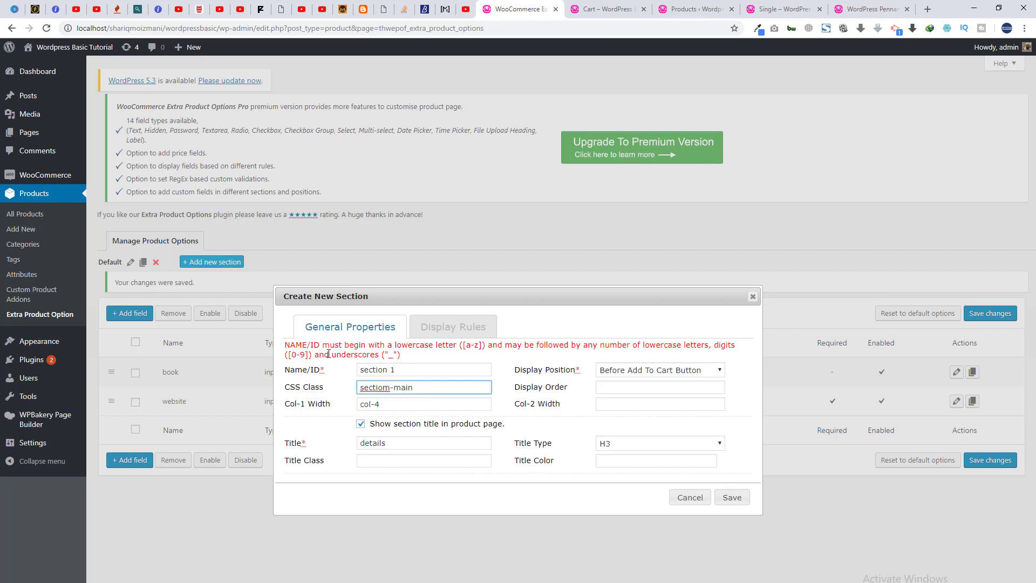
click(367, 369)
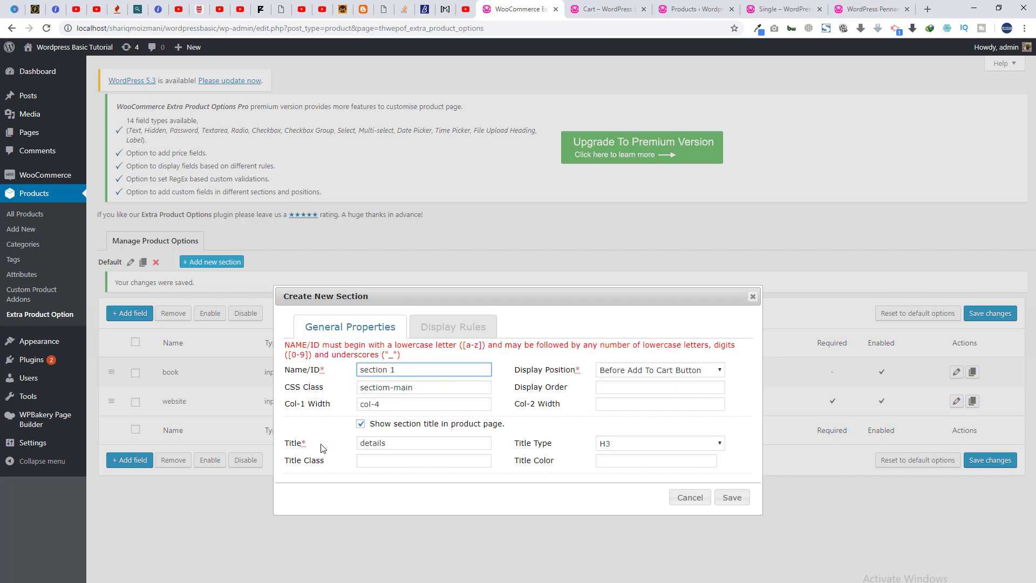
triple_click(369, 406)
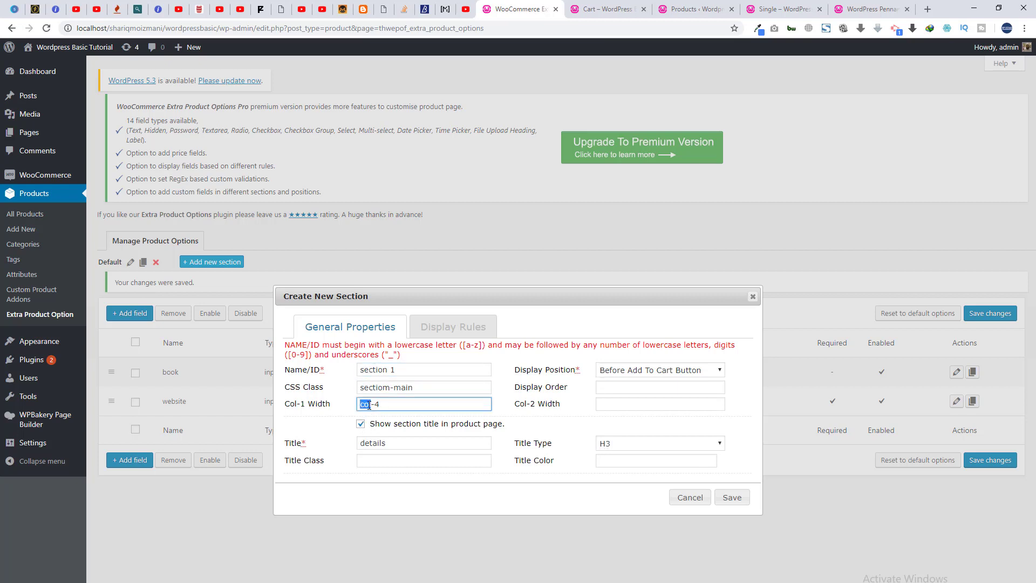
key(BackSpace)
triple_click(391, 387)
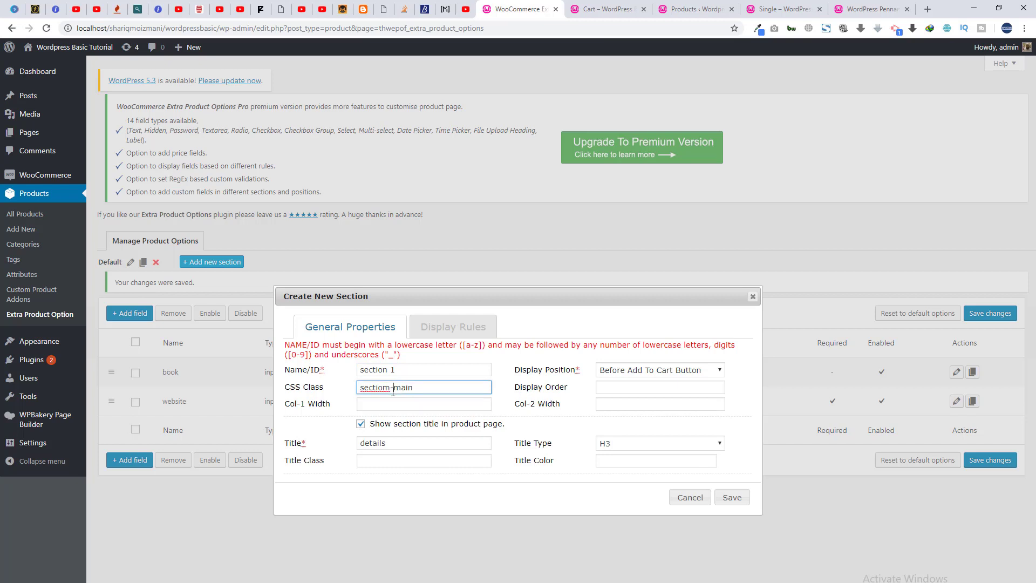
key(BackSpace)
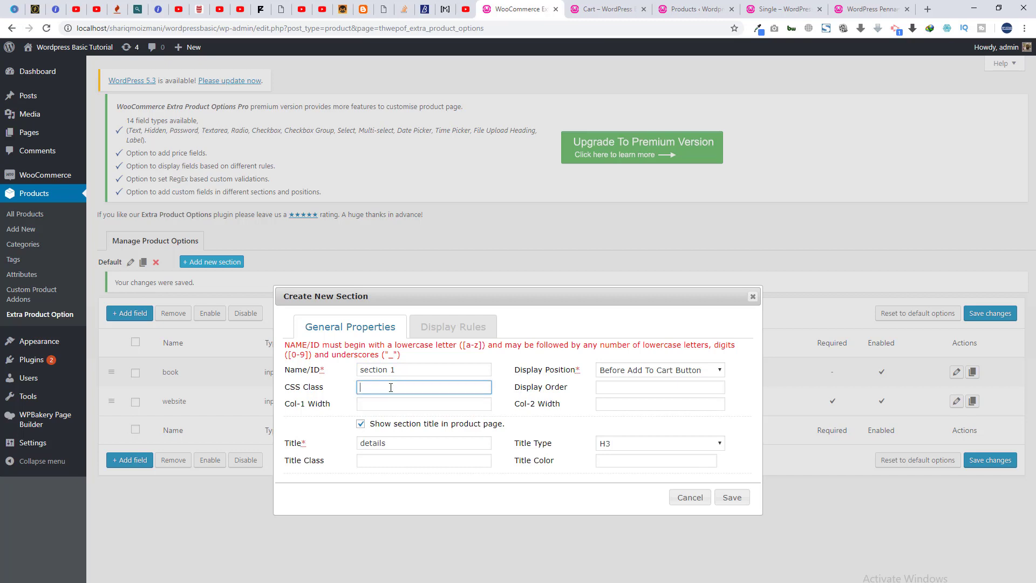
click(730, 500)
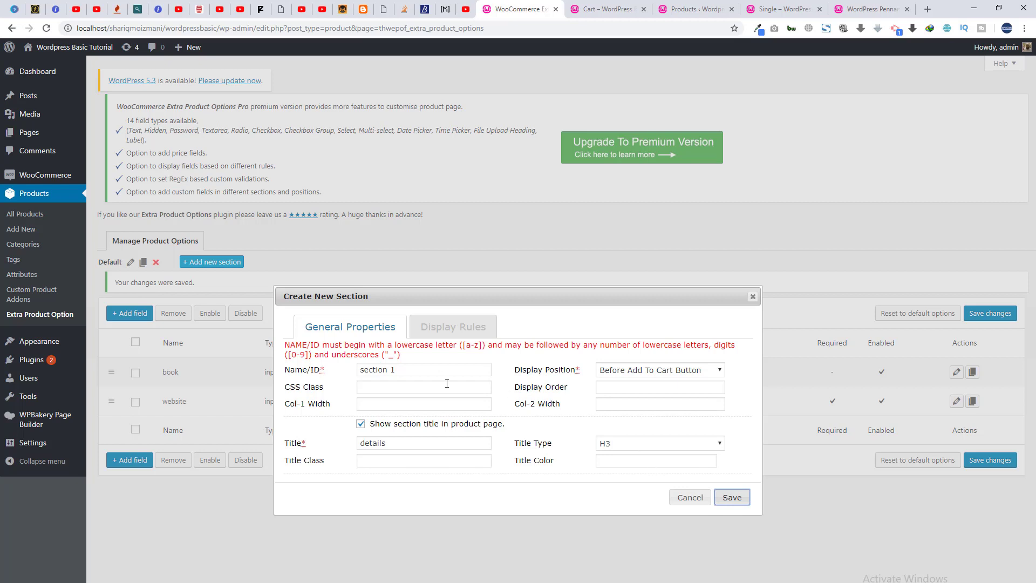
Add a display rule to the new section using Product with the "Equals to/ In" condition and pick a product from the list.
click(424, 332)
click(381, 326)
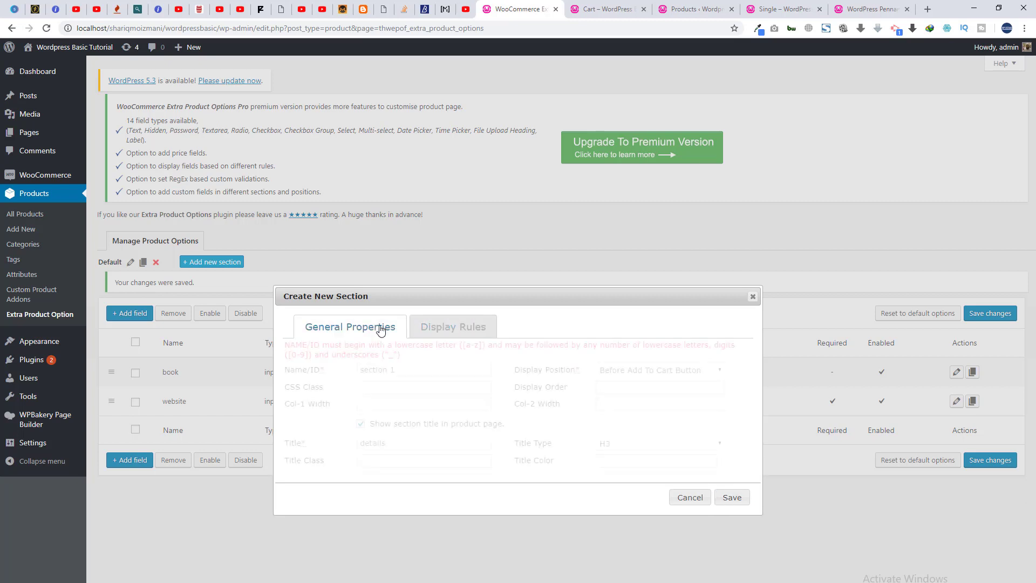
click(436, 329)
click(369, 360)
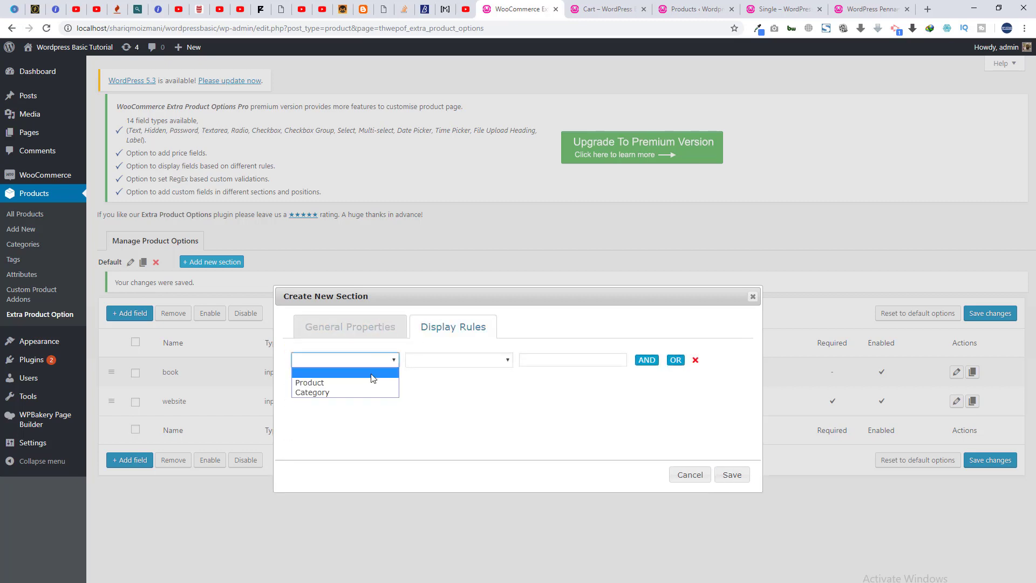
click(360, 382)
click(436, 361)
click(455, 384)
click(553, 358)
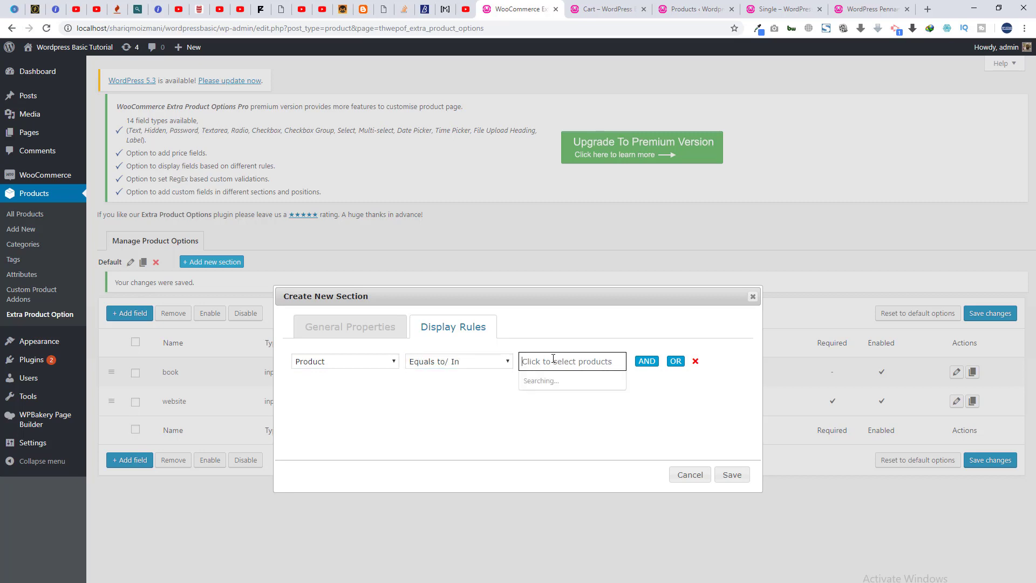
click(545, 398)
Change the section's name/ID to "sections", save the section and save the product option changes.
click(347, 334)
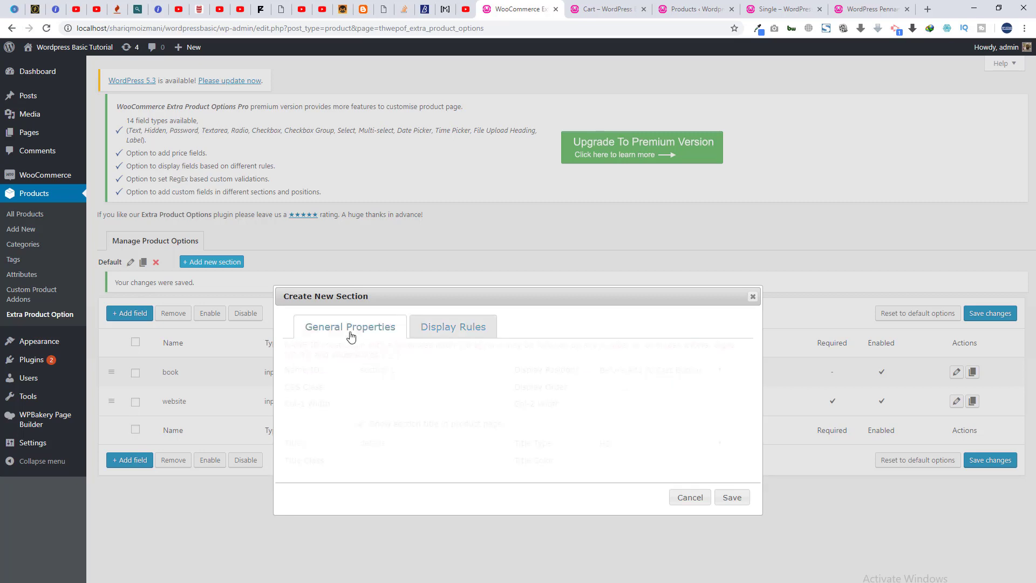
click(386, 369)
triple_click(392, 369)
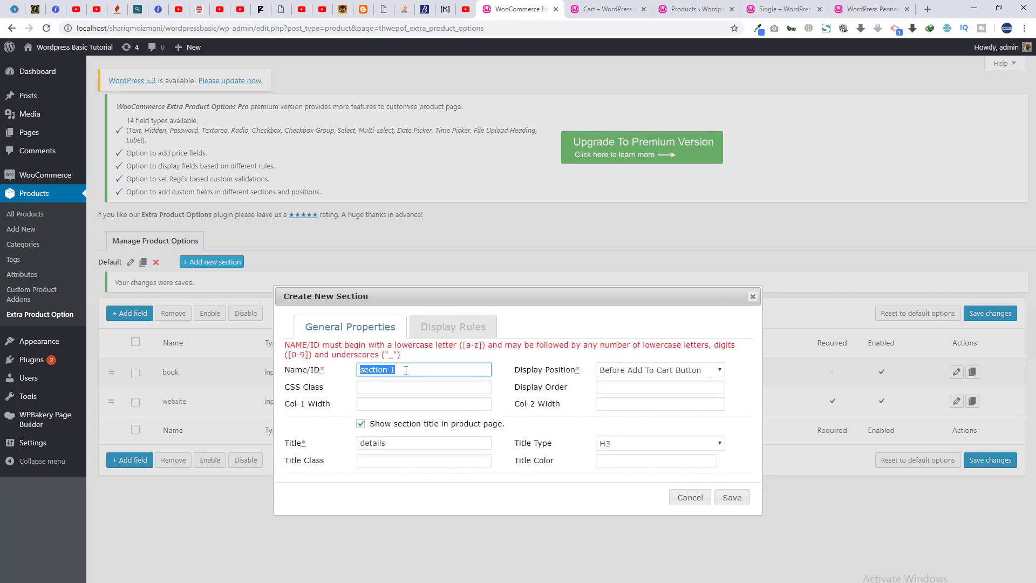
key(End)
double_click(428, 369)
click(408, 386)
click(431, 461)
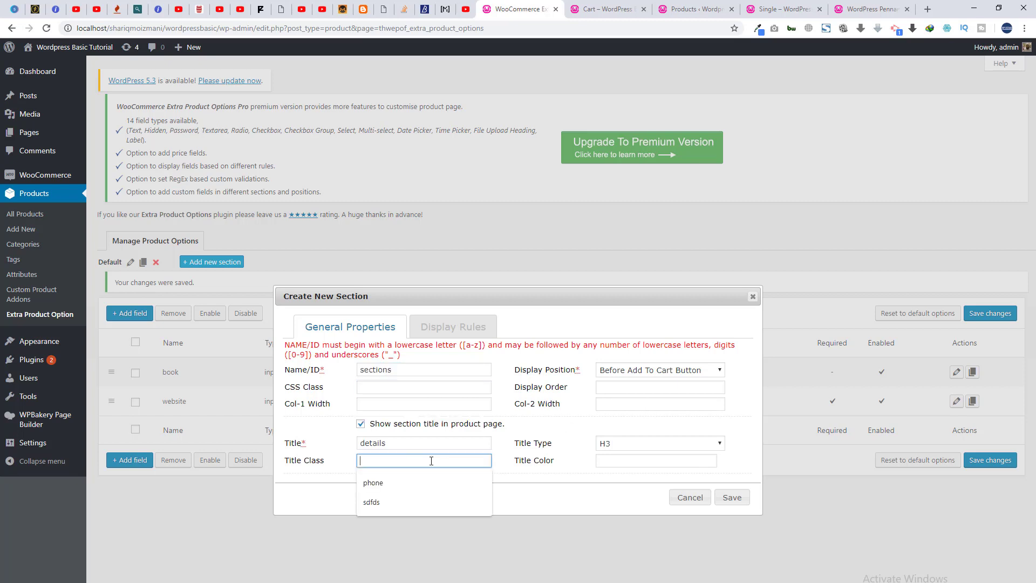
click(730, 497)
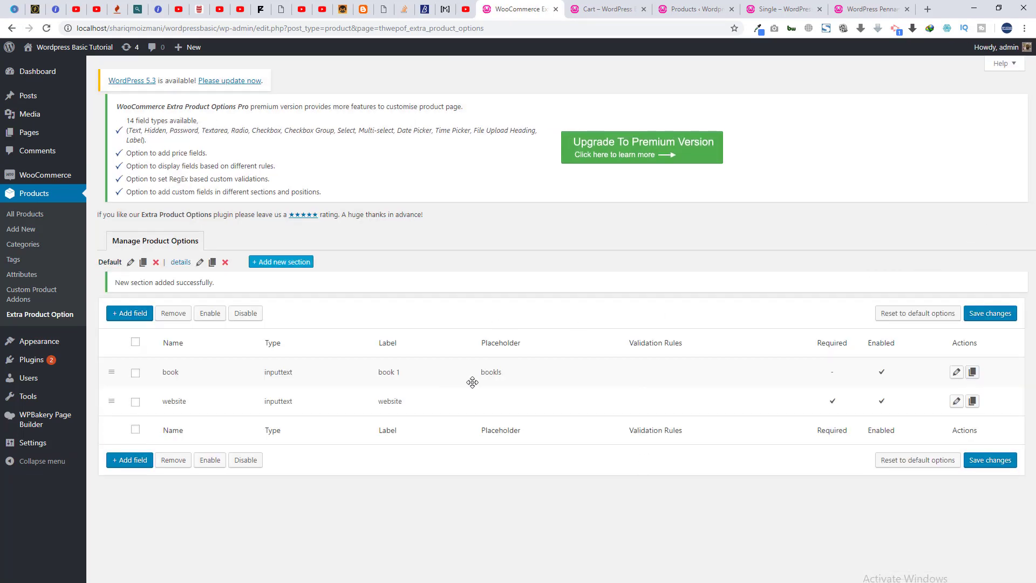
click(990, 459)
Look over the open Single and WordPress Pennant storefront pages and return to the admin product list.
click(819, 5)
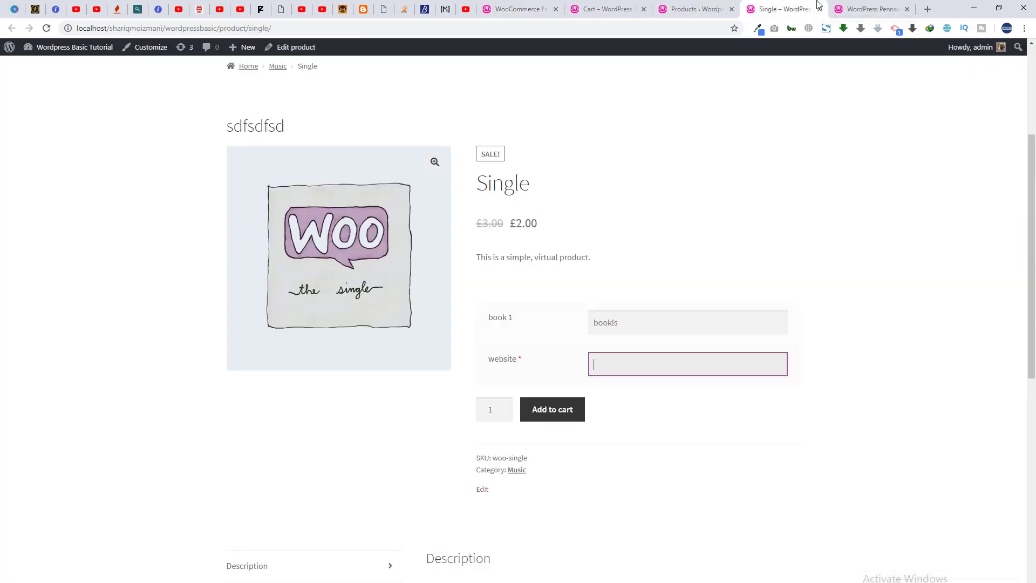
click(863, 9)
click(783, 9)
click(694, 8)
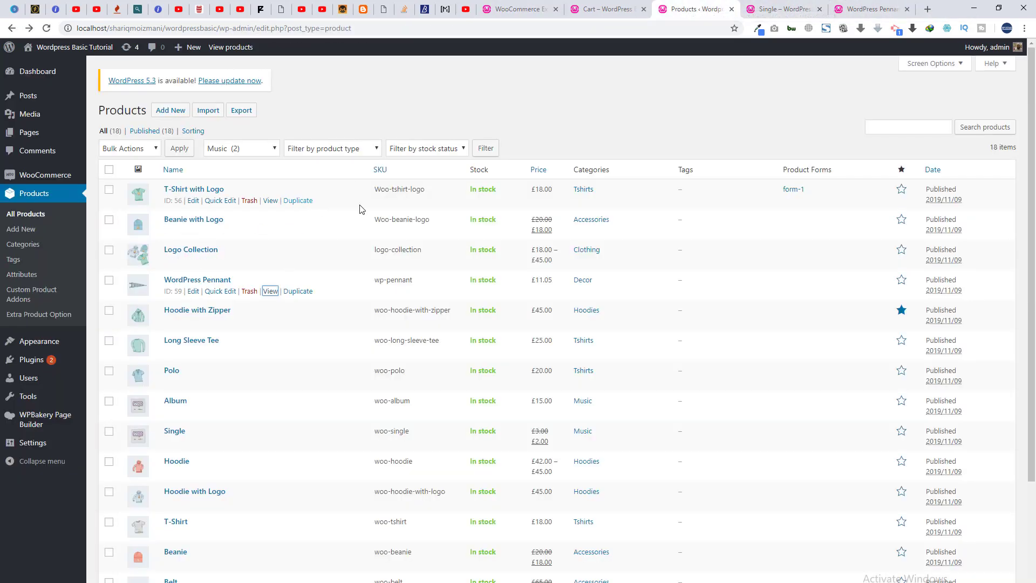
click(352, 148)
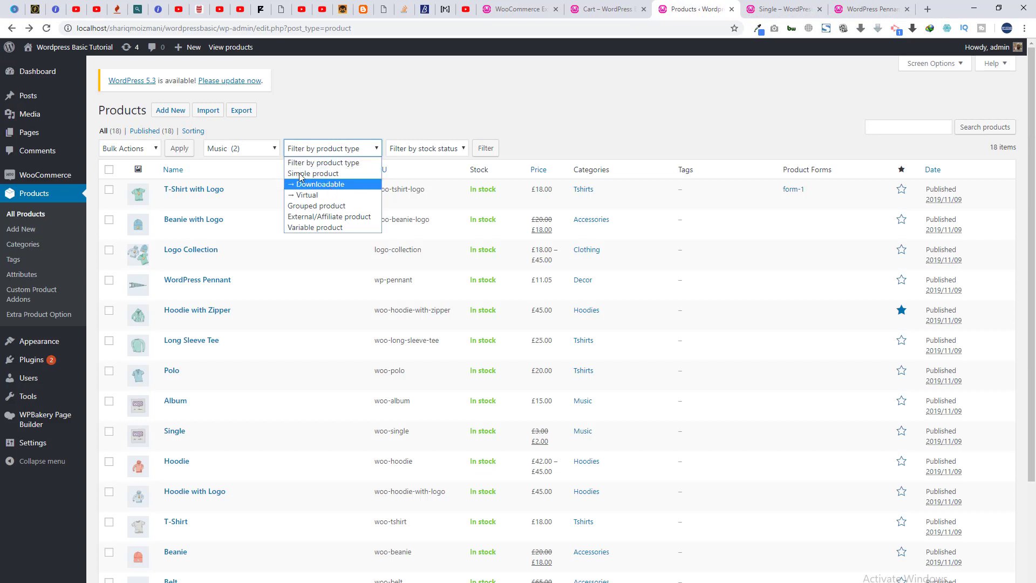
click(237, 149)
click(238, 149)
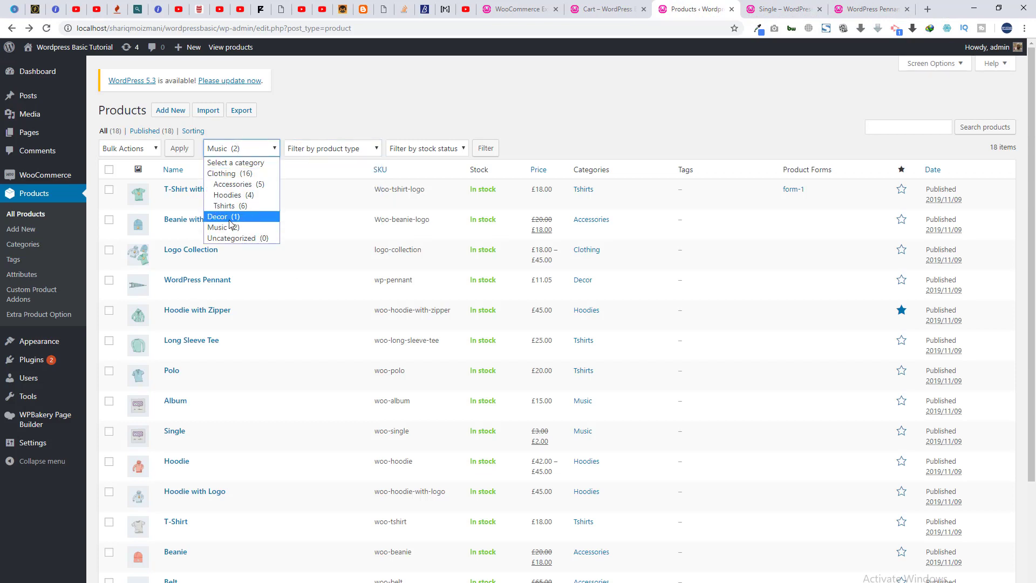
click(363, 100)
Search the product list for "be" and "bea", and go back to the list of all published products.
click(888, 128)
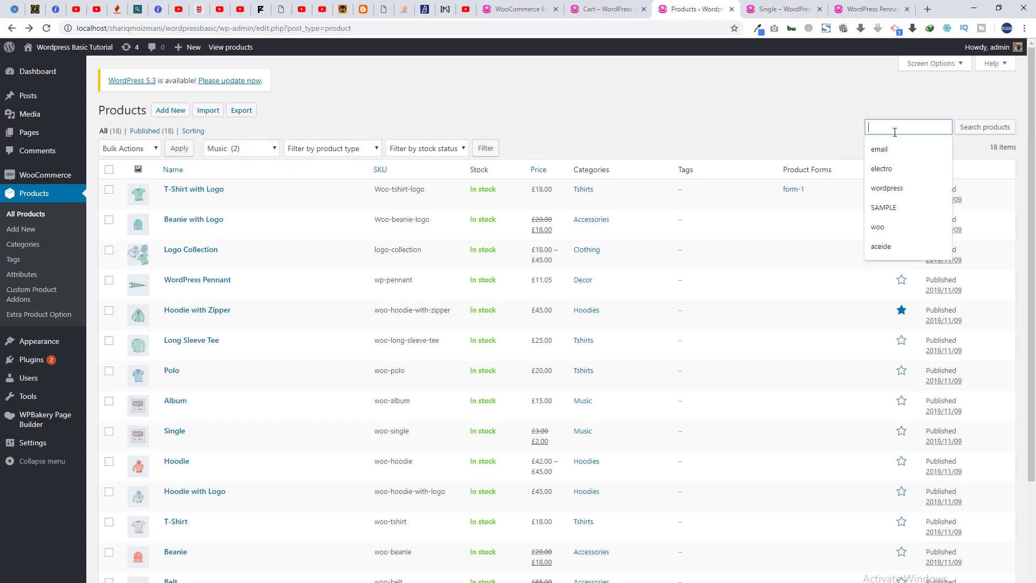
text(n)
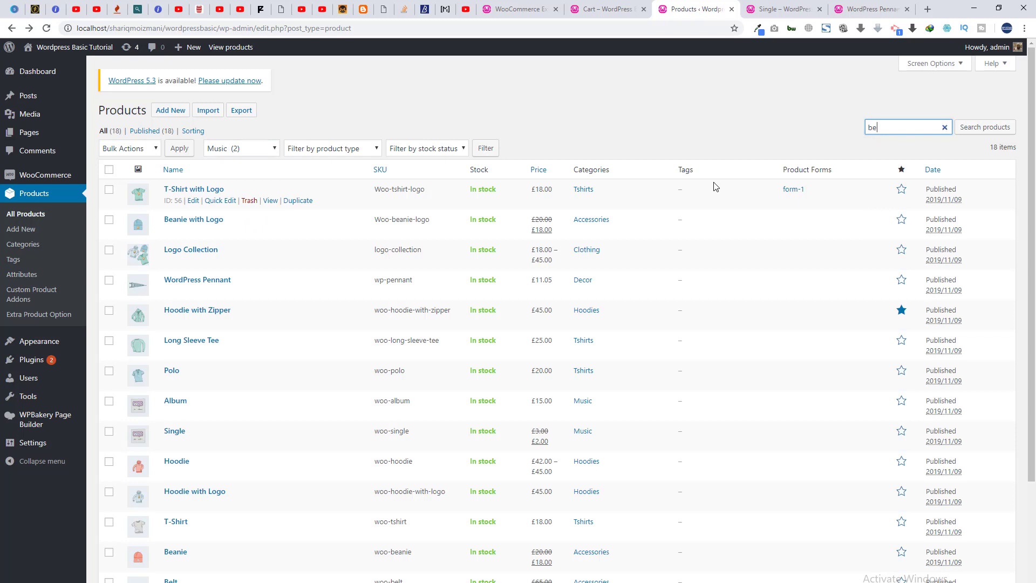
text(e)
key(Return)
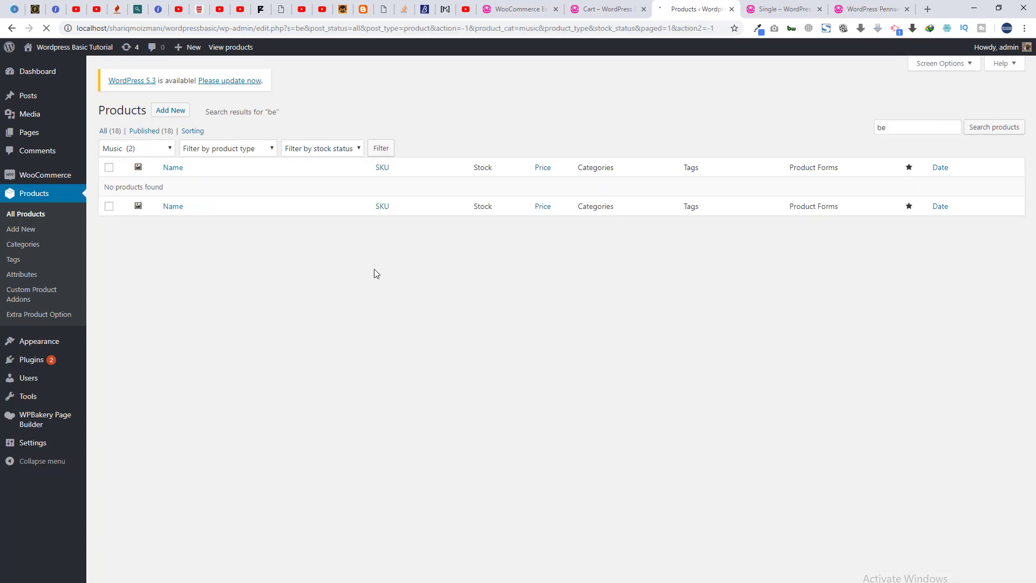
click(926, 131)
text(a)
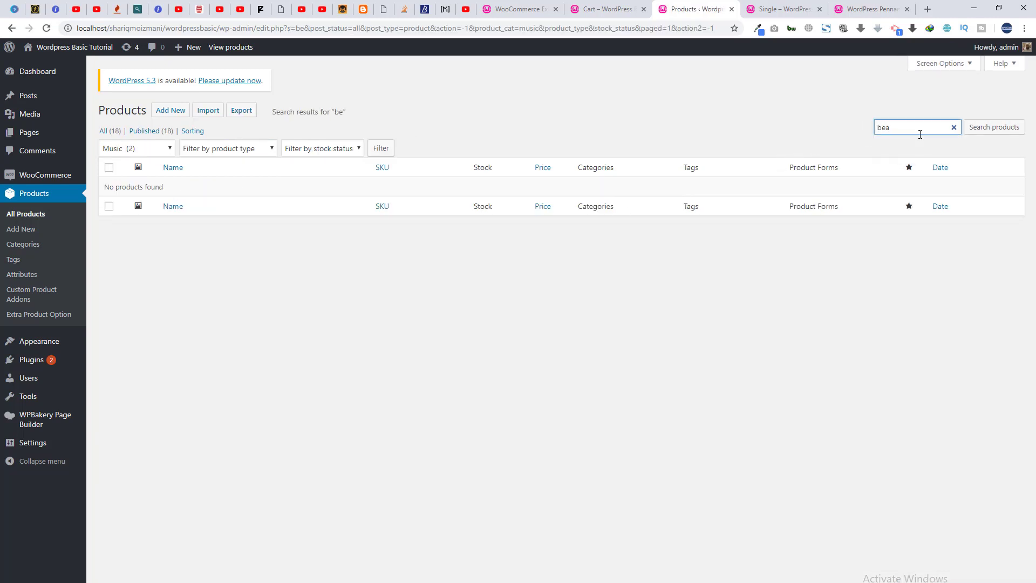
key(Return)
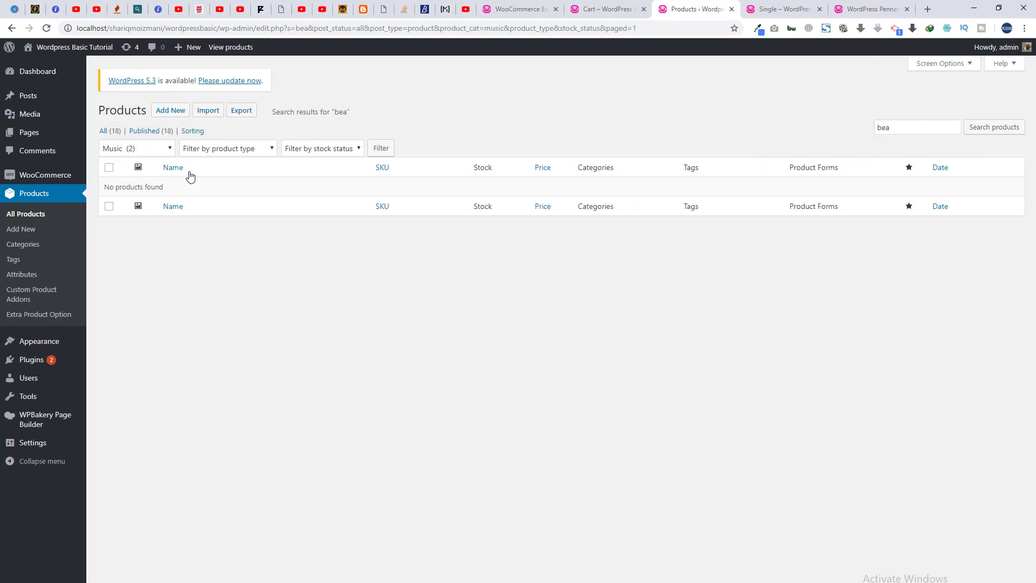
click(155, 132)
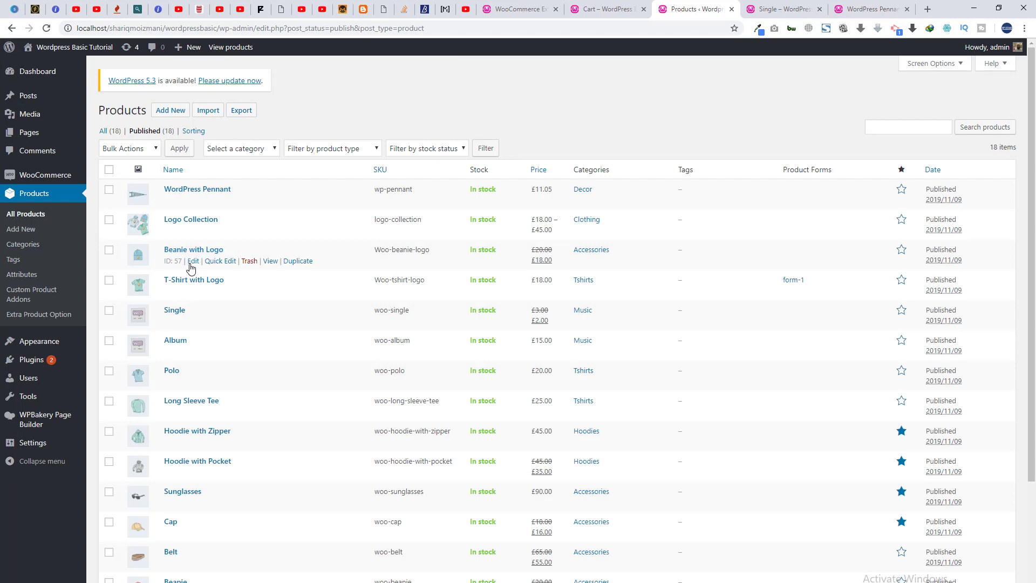
Open the edit and storefront pages of Beanie with Logo in new tabs and check the storefront page for the section's fields.
ctrl+click(193, 261)
ctrl+click(270, 261)
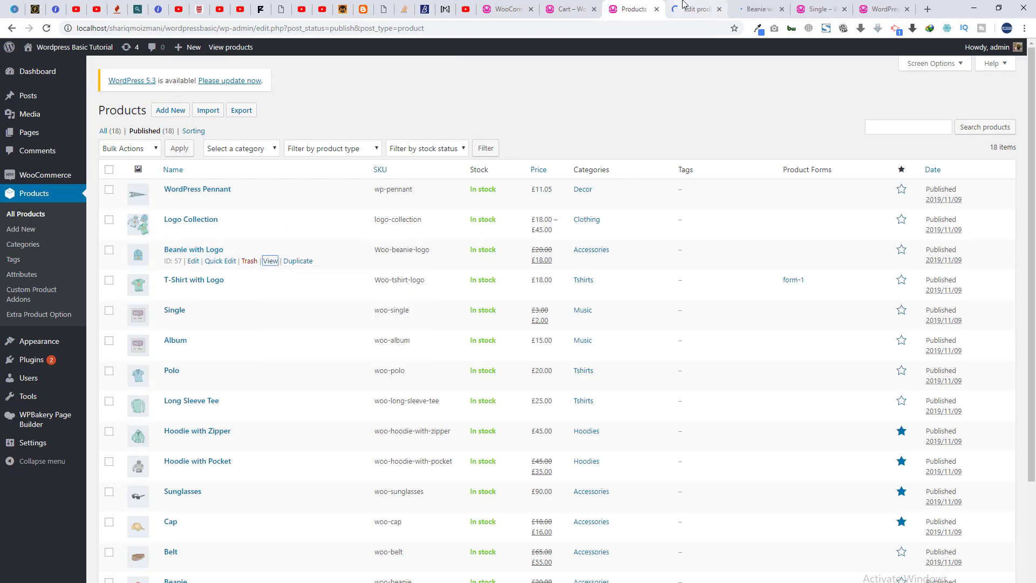
click(755, 8)
scroll(1033, 294, down, 3)
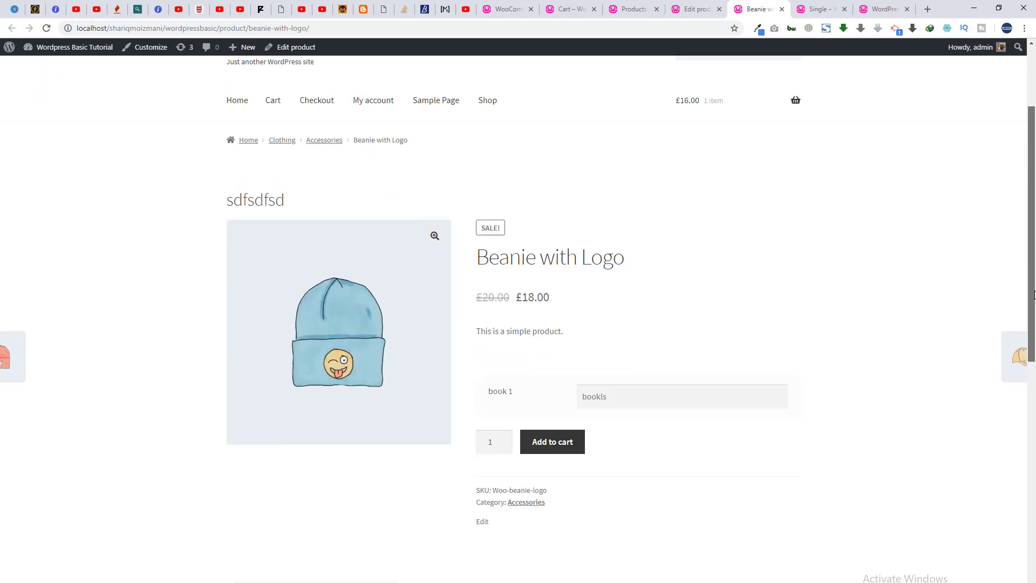
drag(1033, 294, 1034, 463)
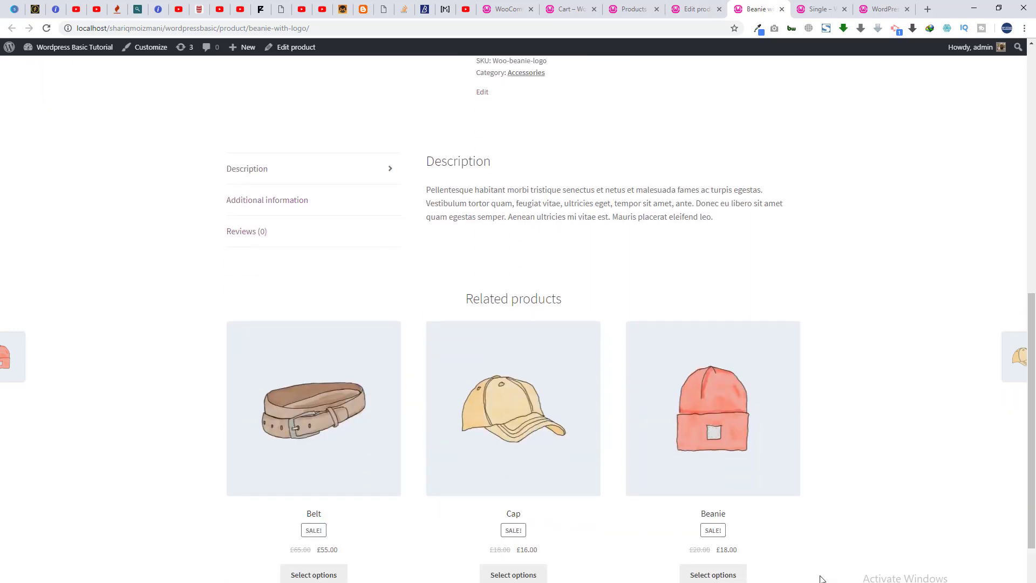
Open the related Beanie product and look through its storefront page for the extra option fields.
click(712, 470)
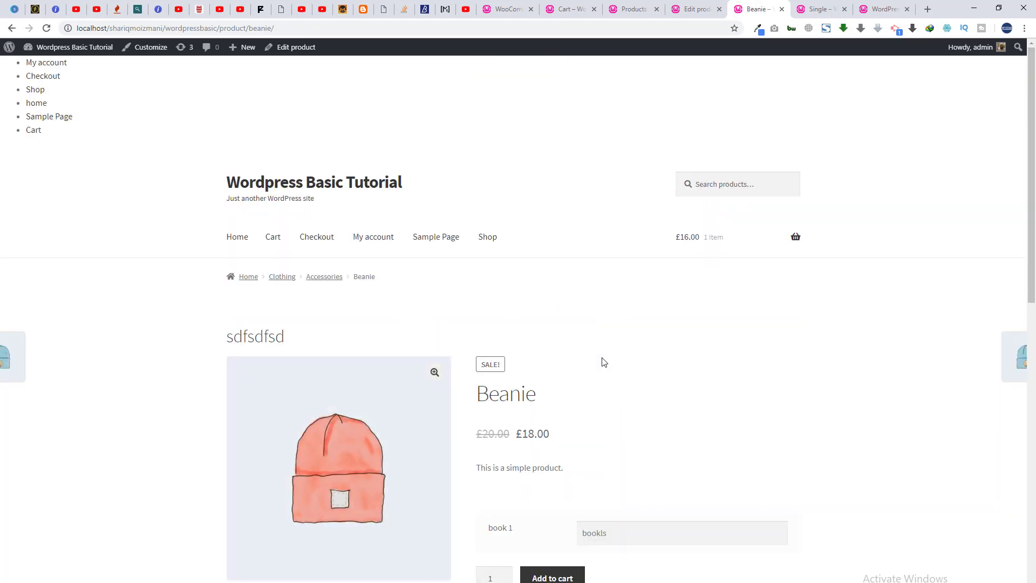
drag(1034, 248, 1034, 414)
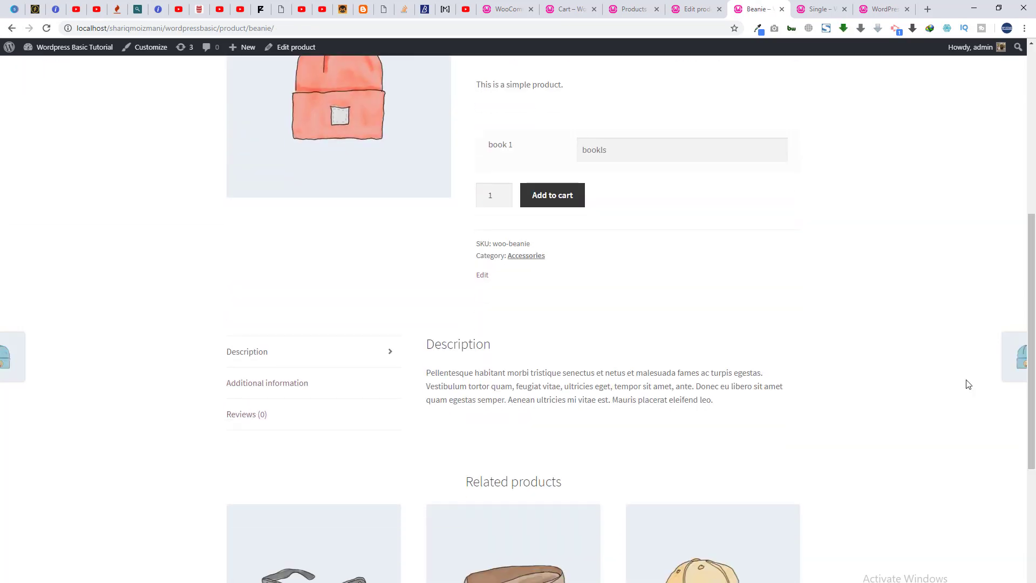
scroll(966, 383, down, 6)
scroll(967, 383, up, 13)
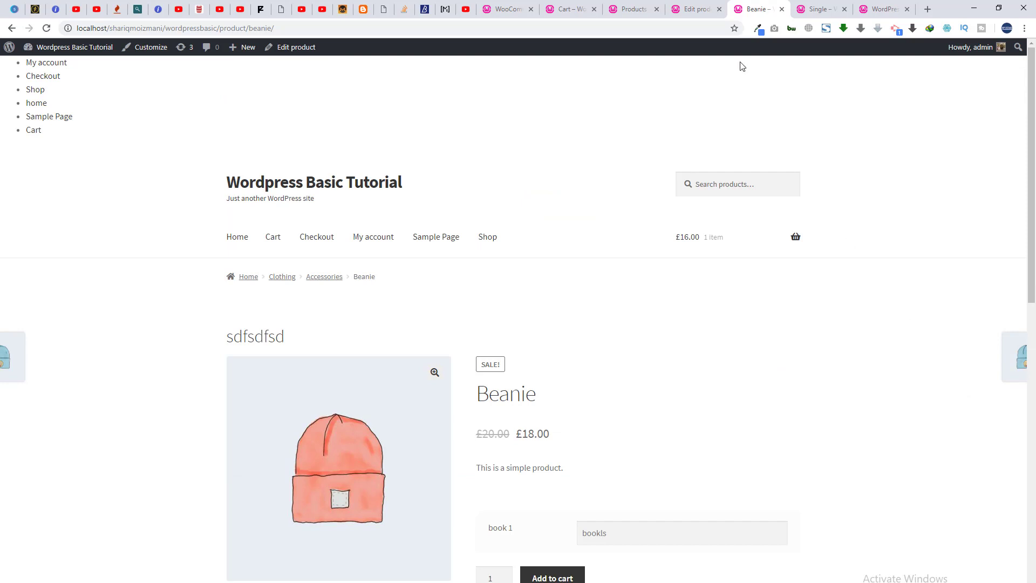
Return to the Extra Product Option settings and start a new section with the Name/ID "secions".
click(632, 9)
click(697, 9)
click(747, 8)
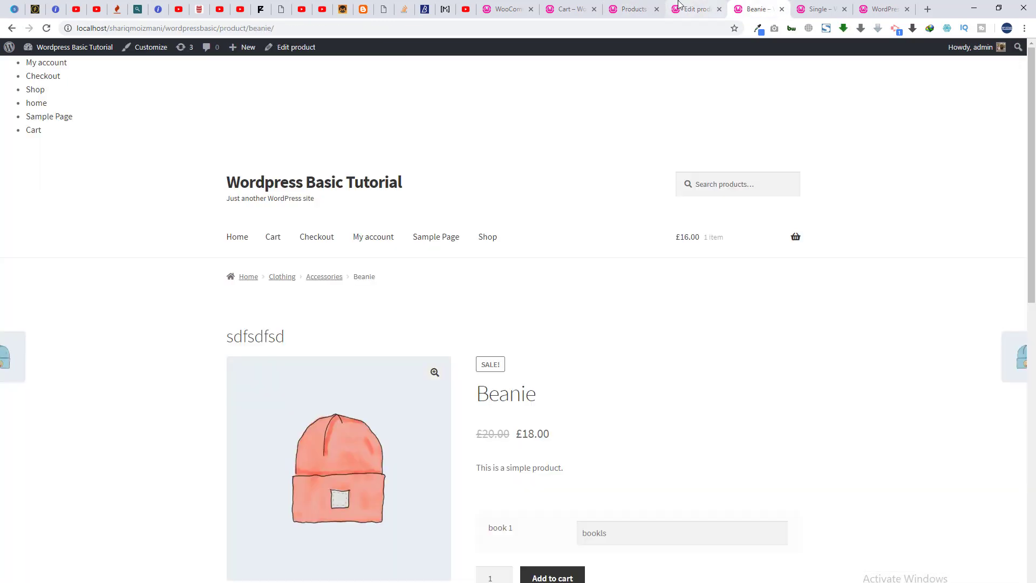
click(569, 9)
click(504, 9)
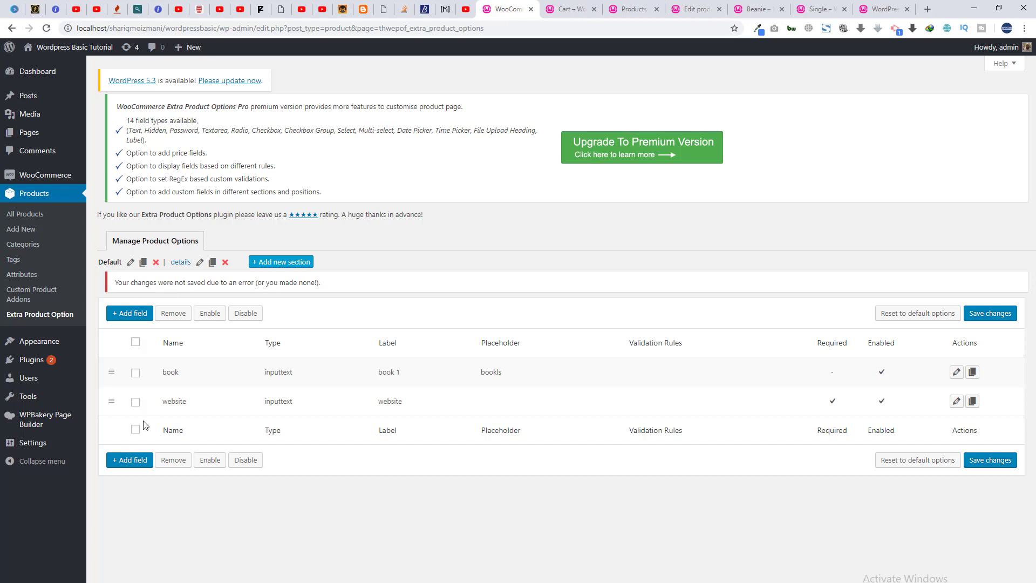
click(294, 263)
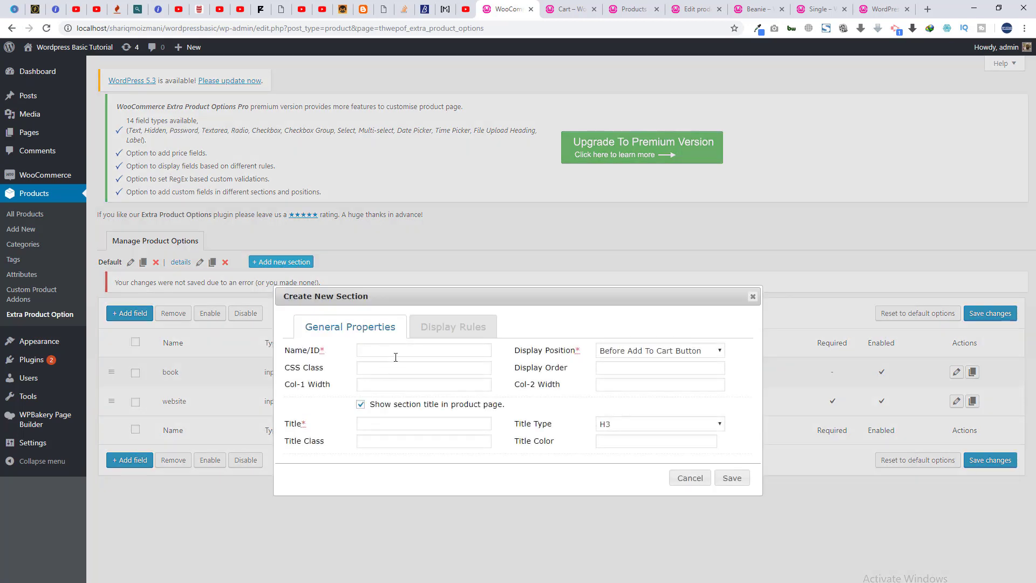
click(399, 353)
text(secions)
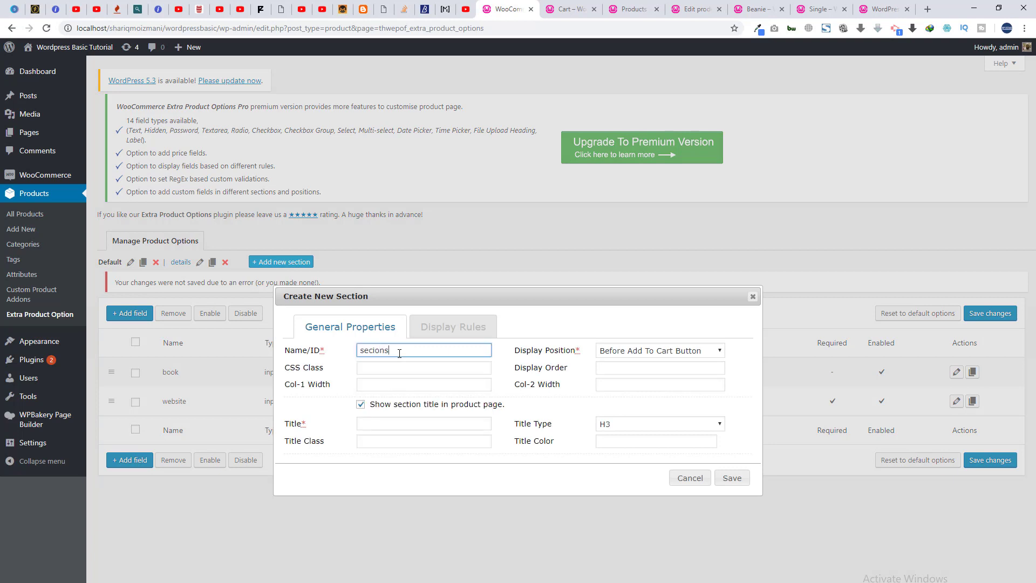
key(Tab)
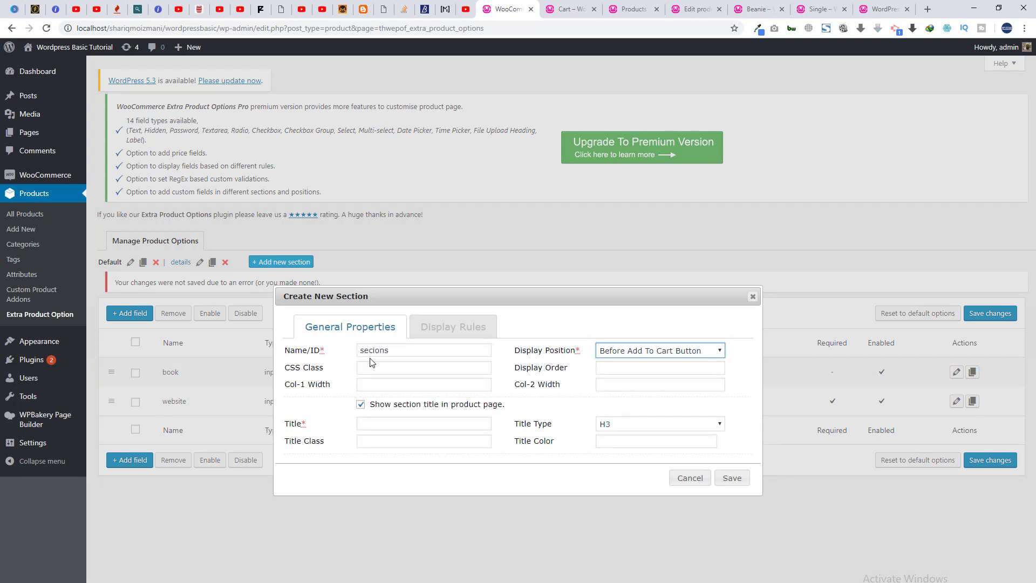
Add a display rule to the new section using Category, "Equals to/ In" and Clothing.
click(451, 328)
click(342, 362)
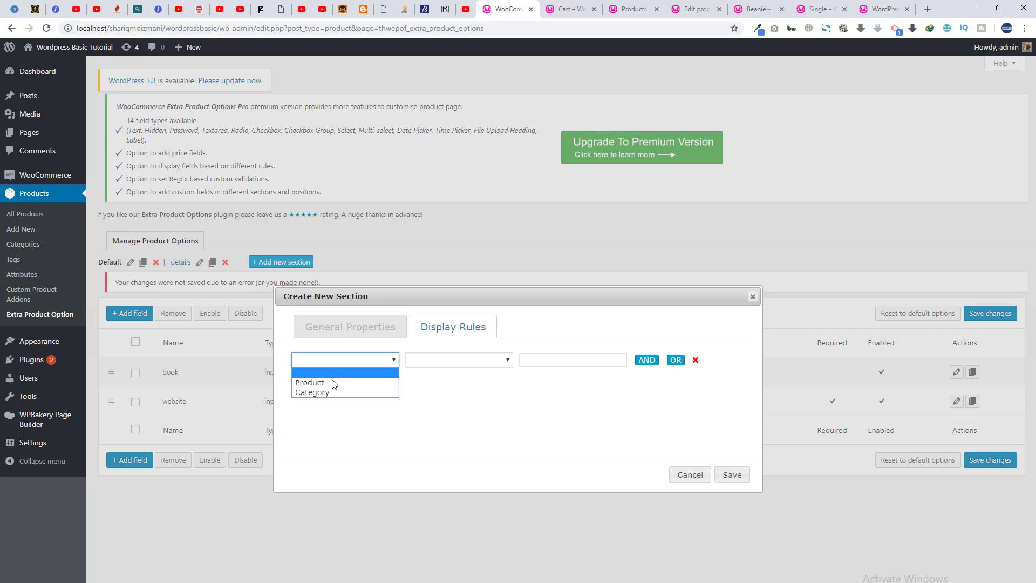
click(330, 378)
click(342, 362)
click(329, 387)
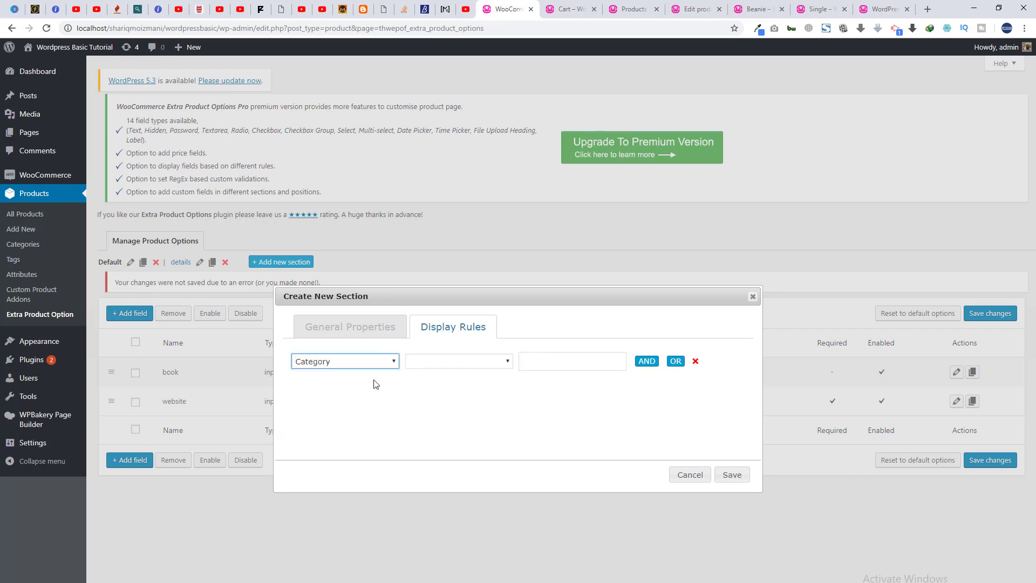
click(470, 365)
click(447, 384)
click(567, 361)
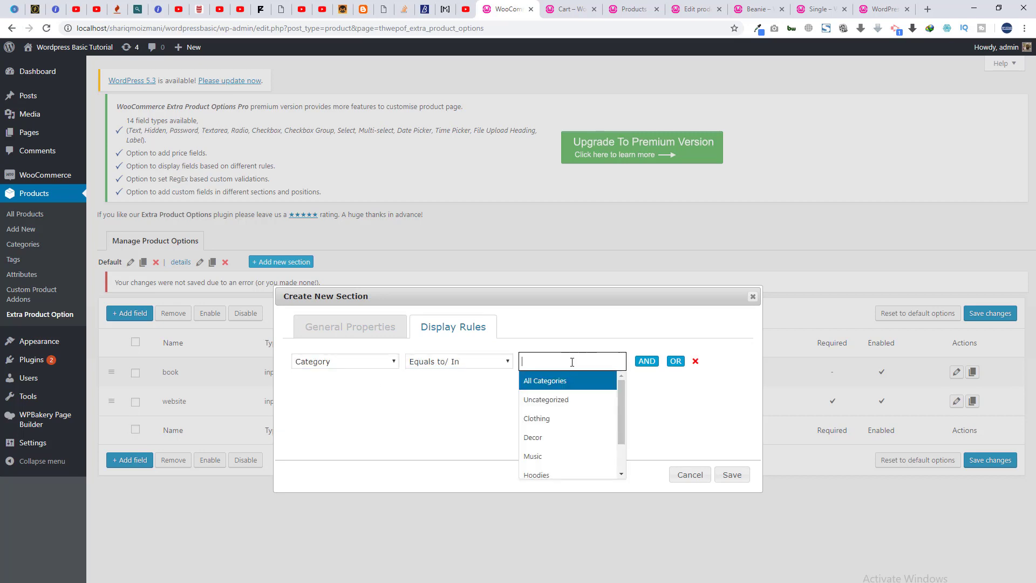
click(564, 418)
Set the new section's title to "product details" and save the section.
click(331, 328)
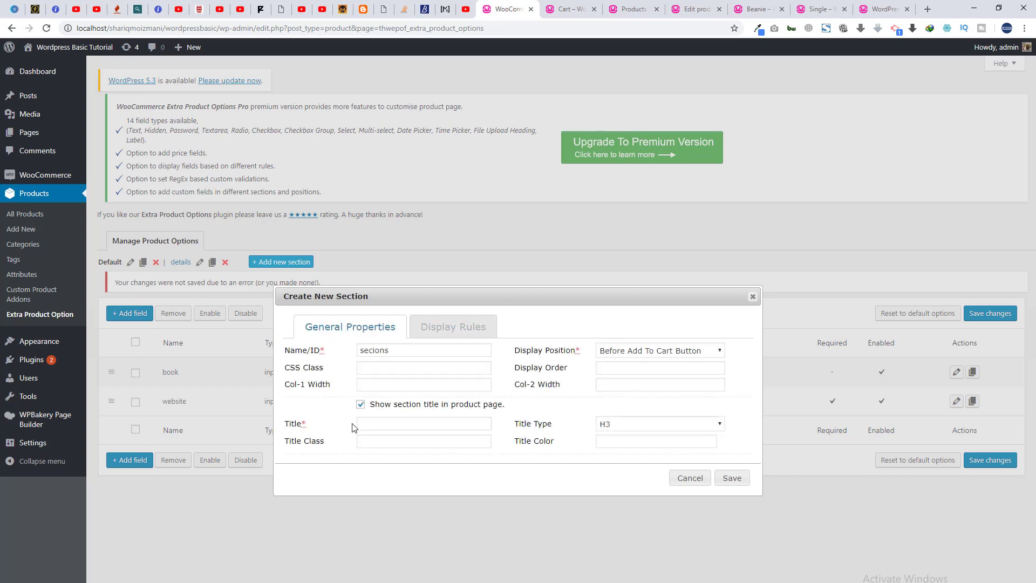
click(377, 423)
text(sec)
double_click(376, 424)
text(product details)
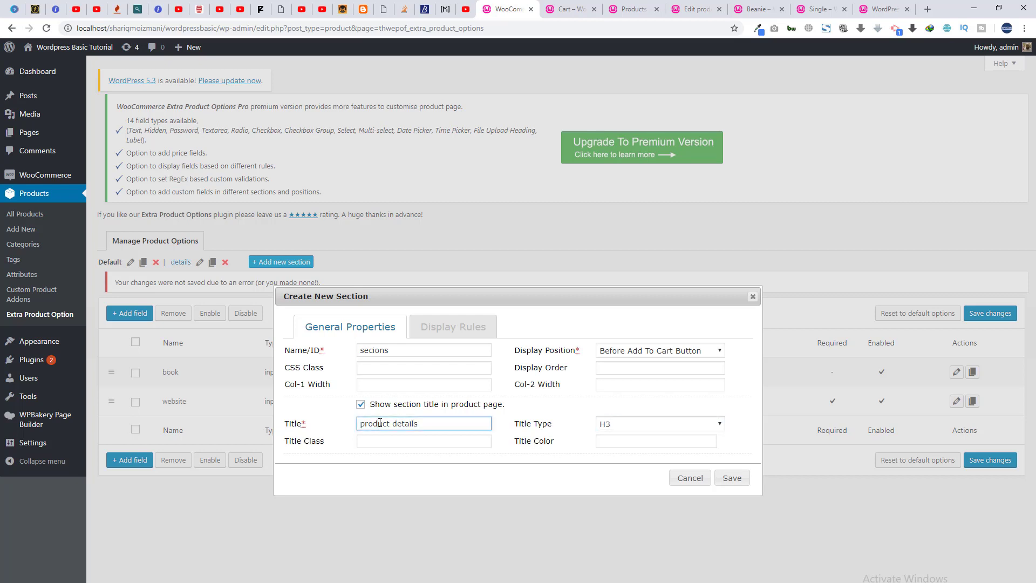
drag(360, 423, 541, 427)
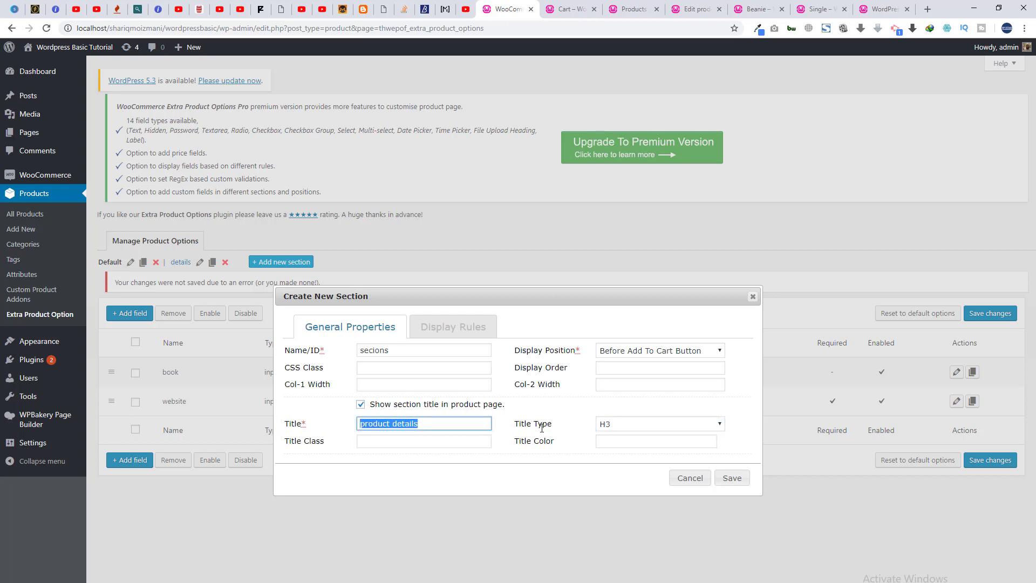
click(732, 478)
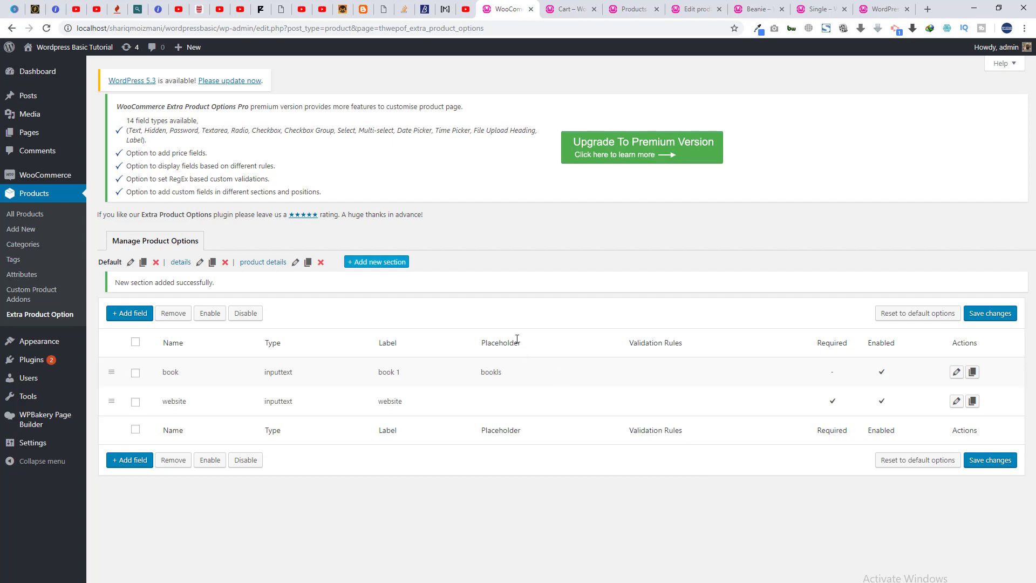
Go back to the admin product list and filter the published products by the Clothing category.
click(571, 10)
click(696, 9)
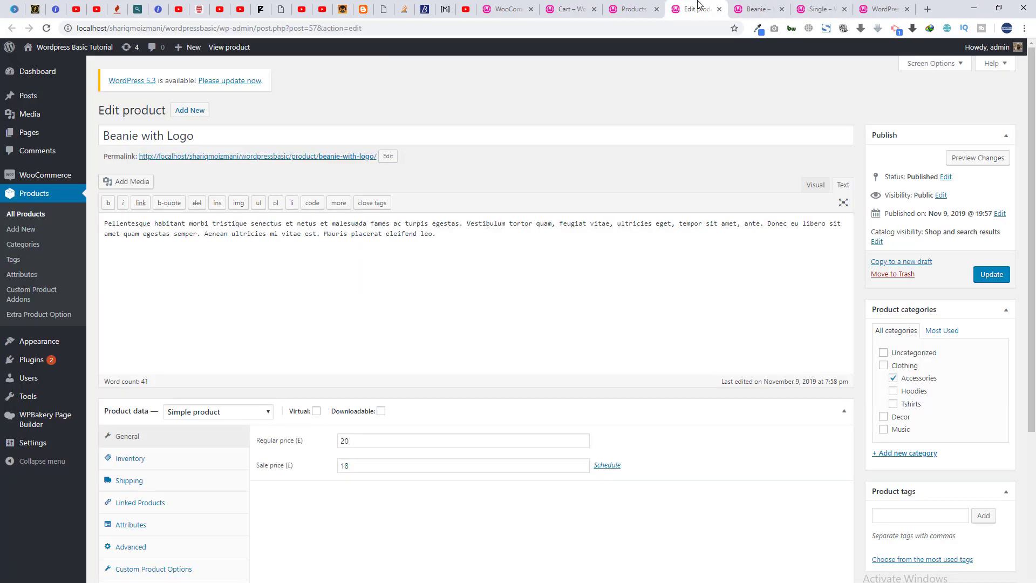
click(737, 6)
click(630, 10)
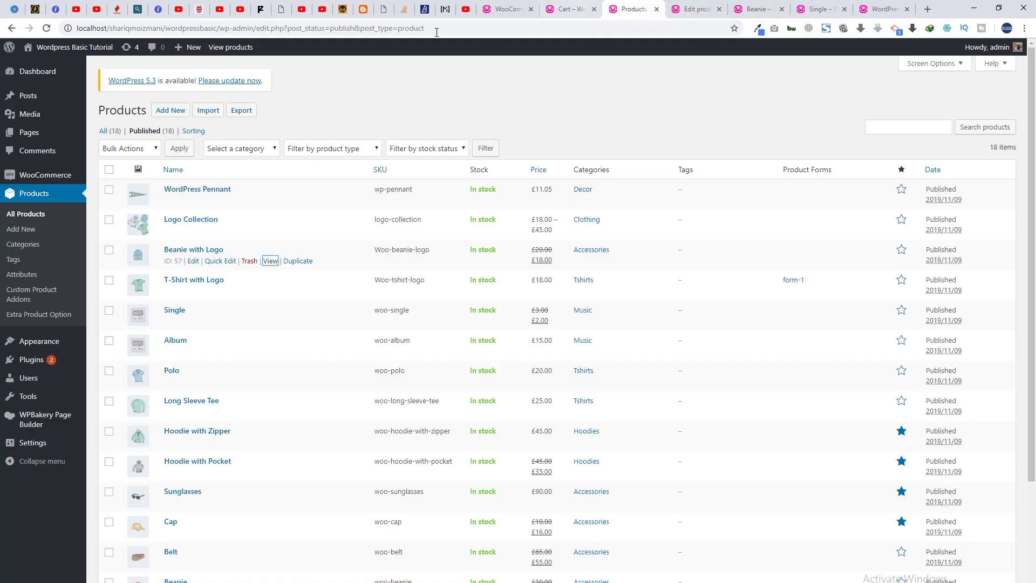
click(155, 131)
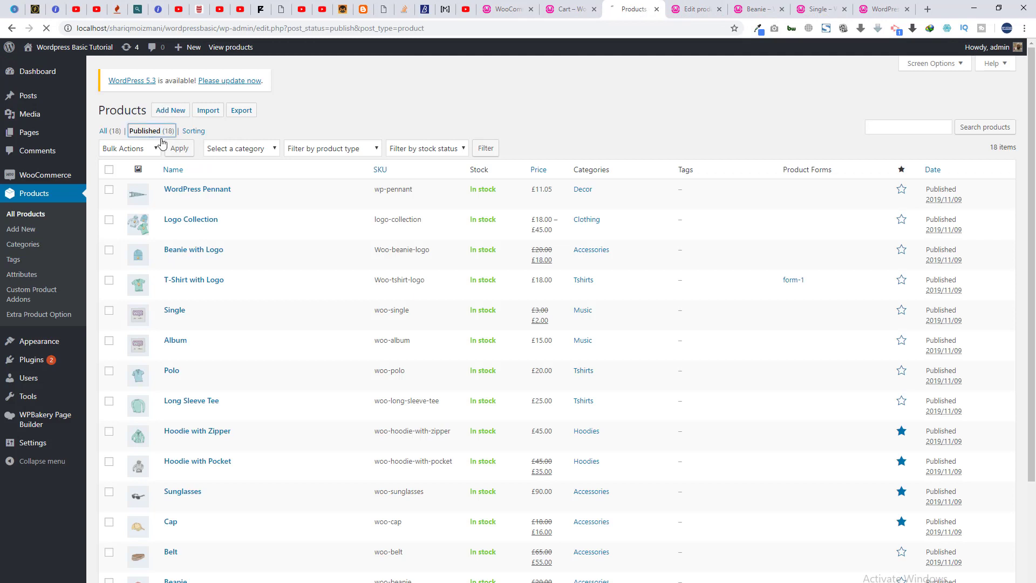
click(240, 148)
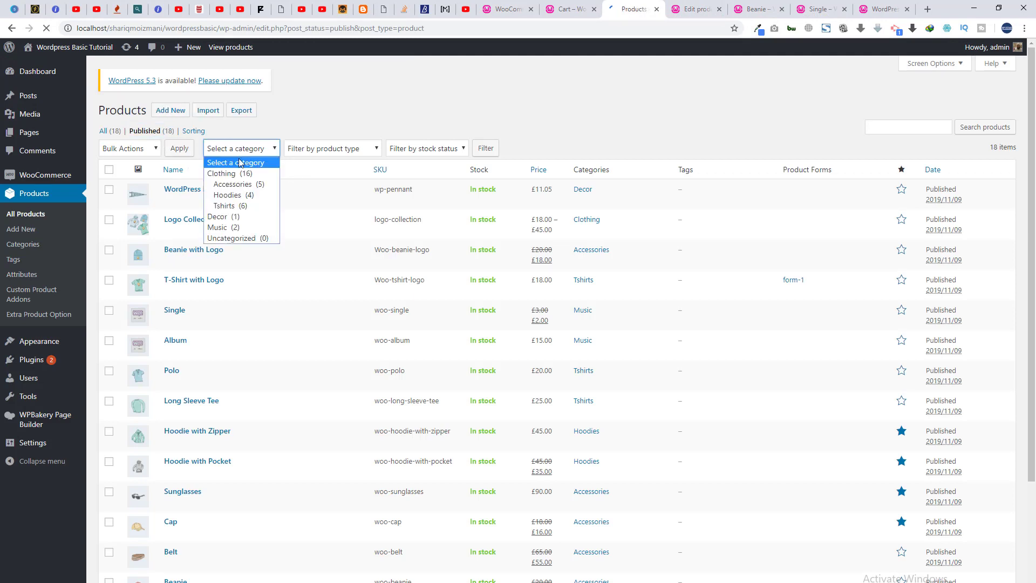
click(233, 173)
click(485, 148)
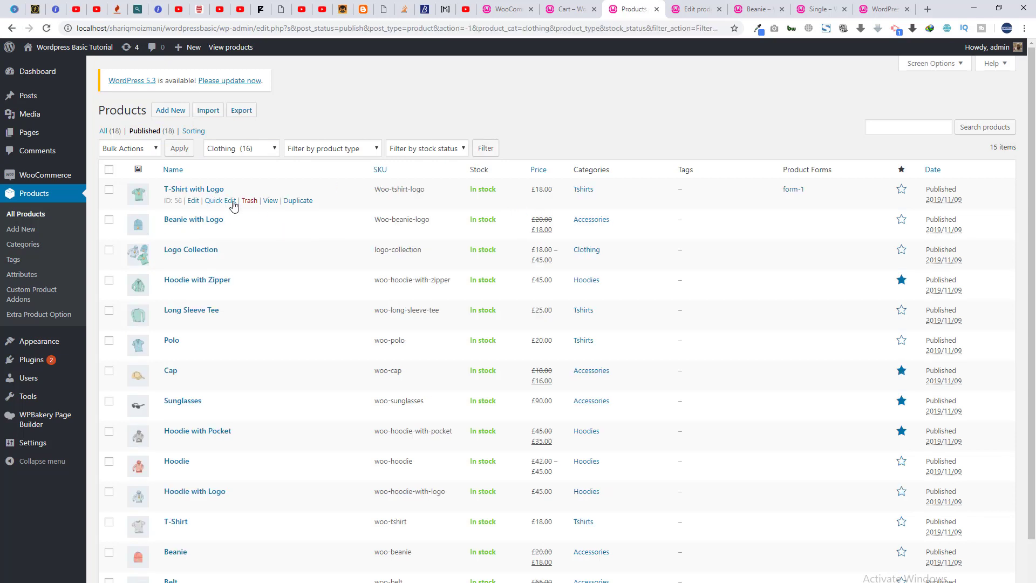
Open the storefront page of T-Shirt with Logo in a new tab from the filtered product list.
right_click(269, 201)
click(439, 118)
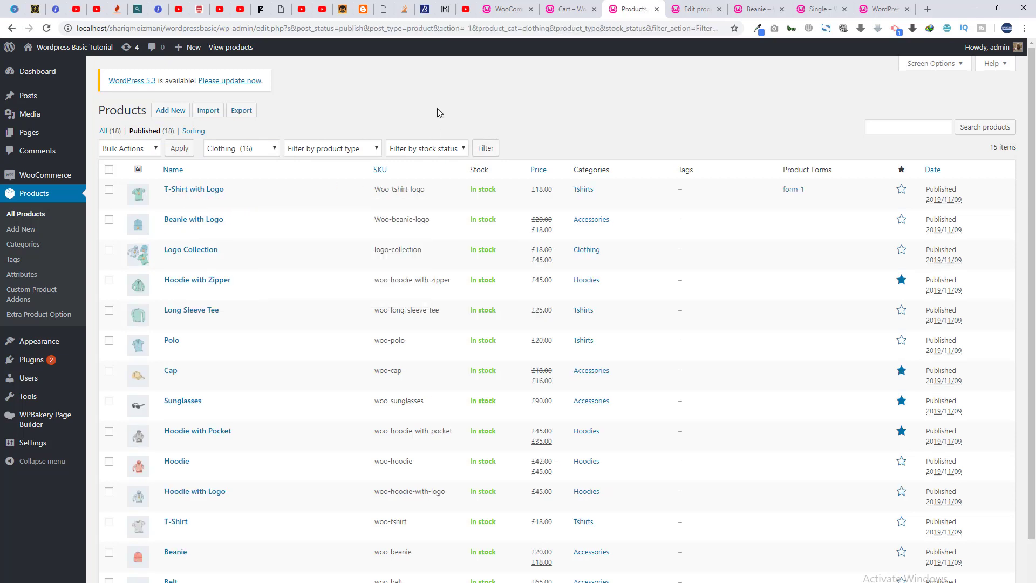
scroll(310, 300, down, 2)
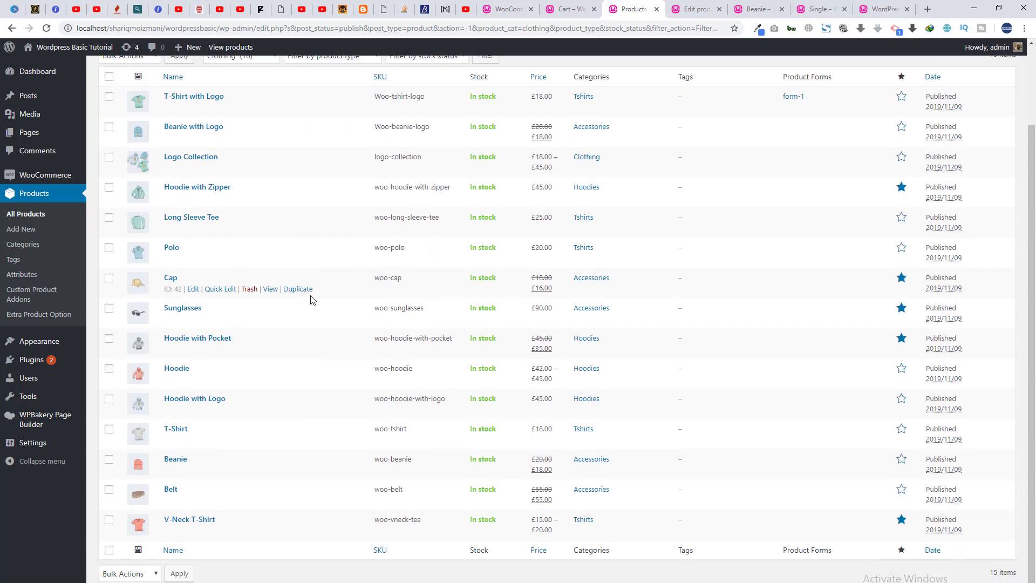
scroll(310, 300, up, 2)
middle_click(270, 201)
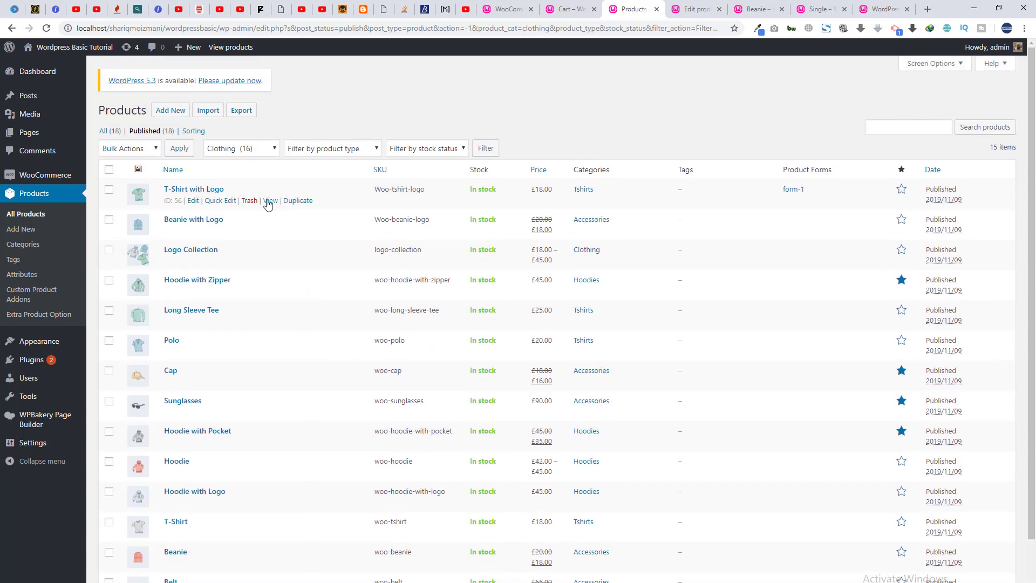
click(671, 9)
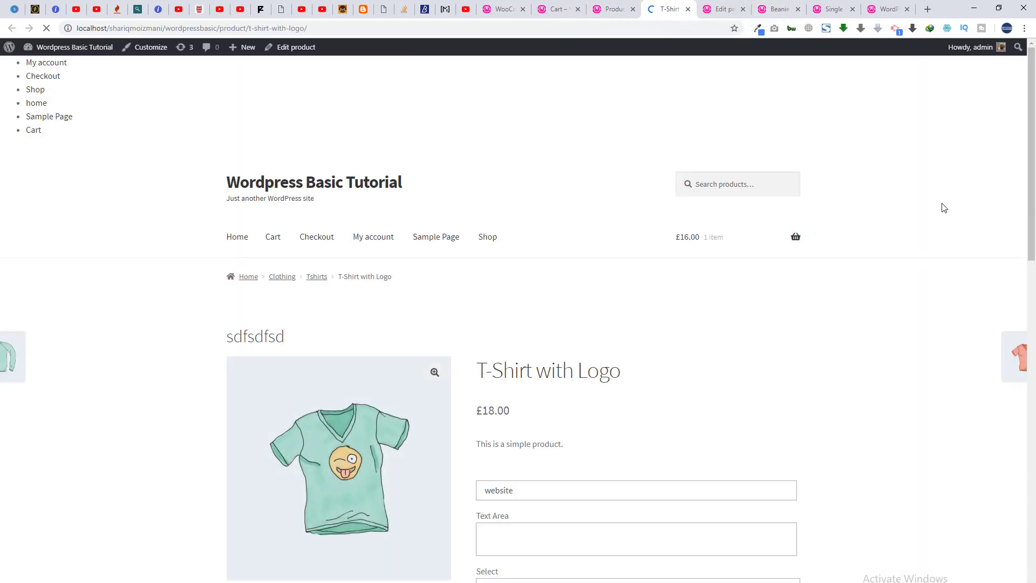
Examine the option fields between the description and the Add to cart button on the T-Shirt with Logo page.
drag(1034, 222, 1034, 411)
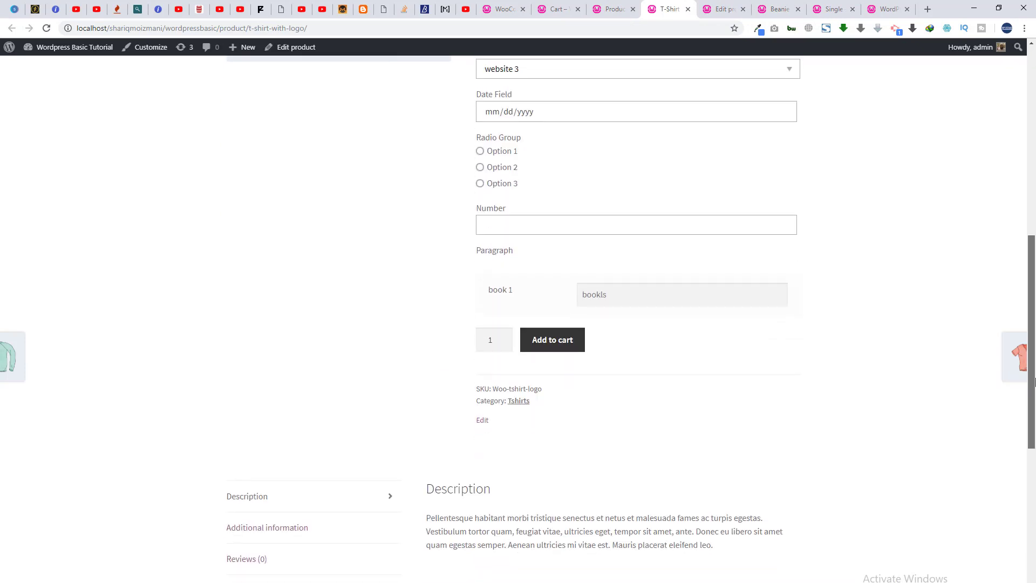
scroll(1017, 238, up, 7)
scroll(1012, 216, down, 2)
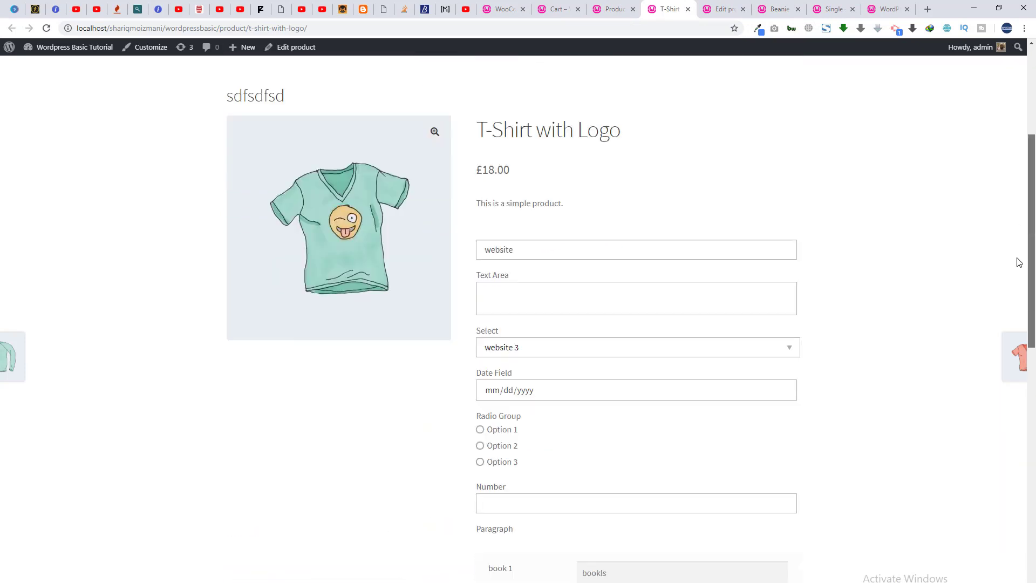
triple_click(549, 189)
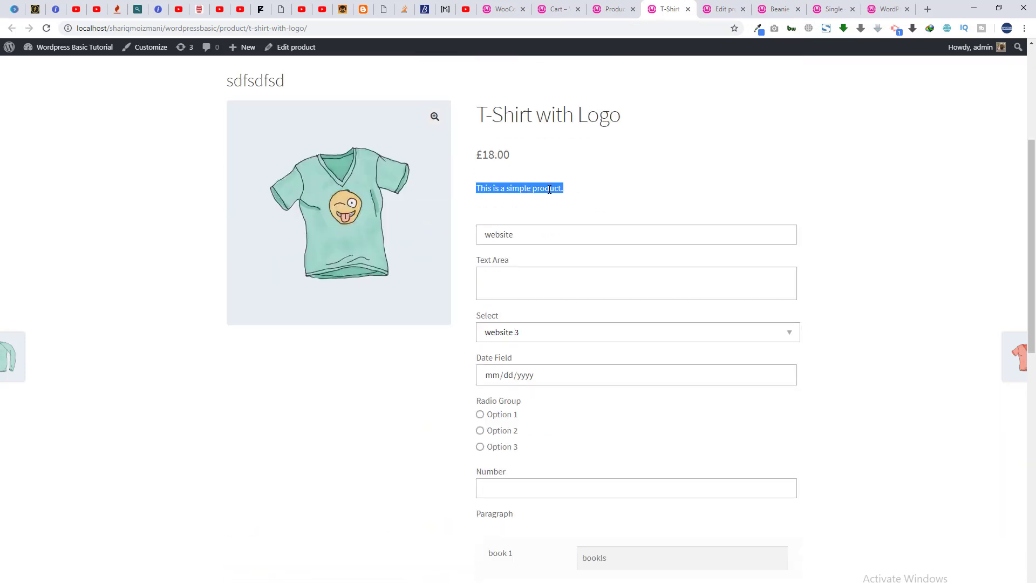
scroll(621, 223, down, 7)
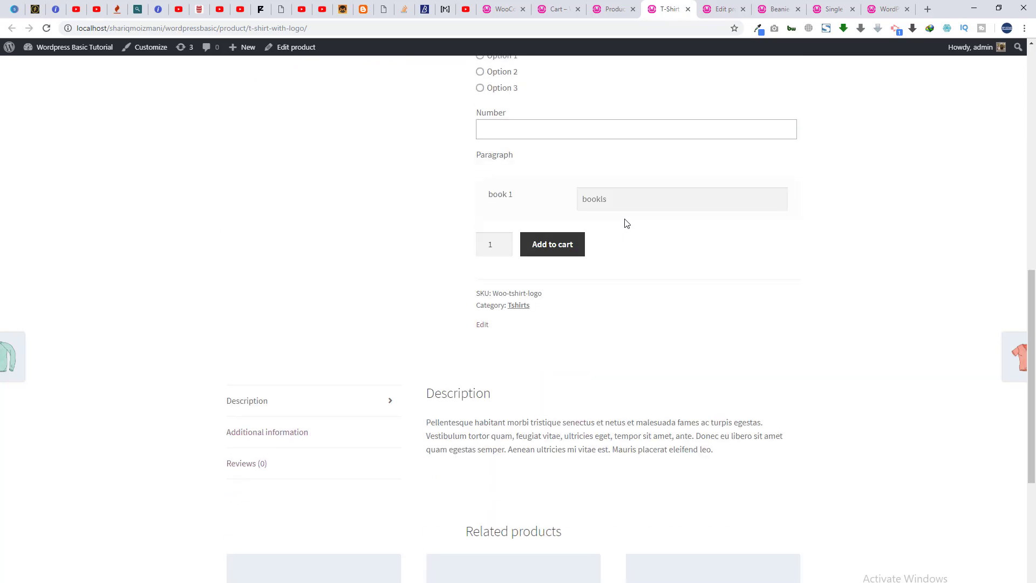
scroll(626, 223, up, 7)
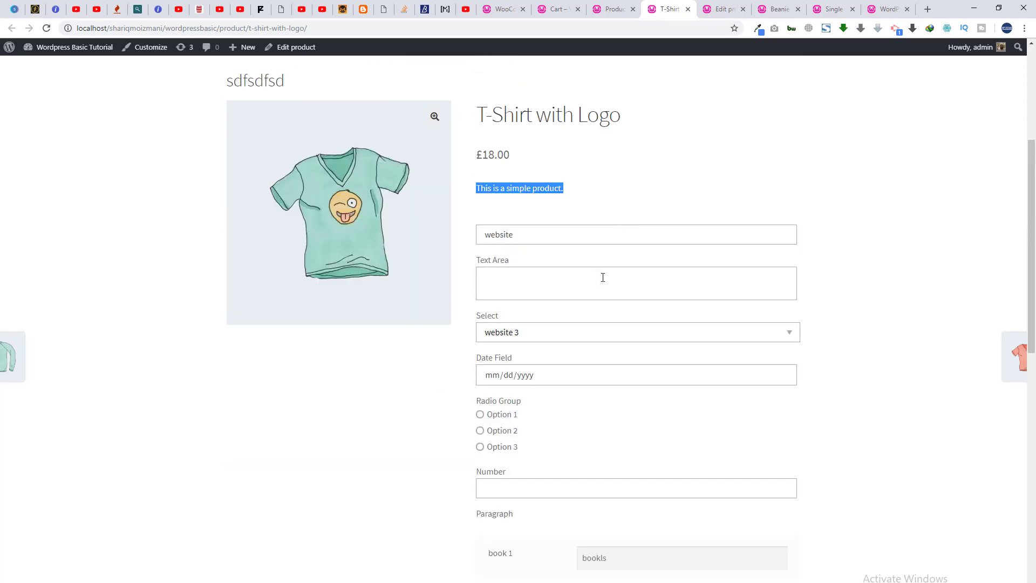
Return to the Extra Product Option settings and view the field lists of the "product details" and "details" sections.
click(589, 5)
click(566, 8)
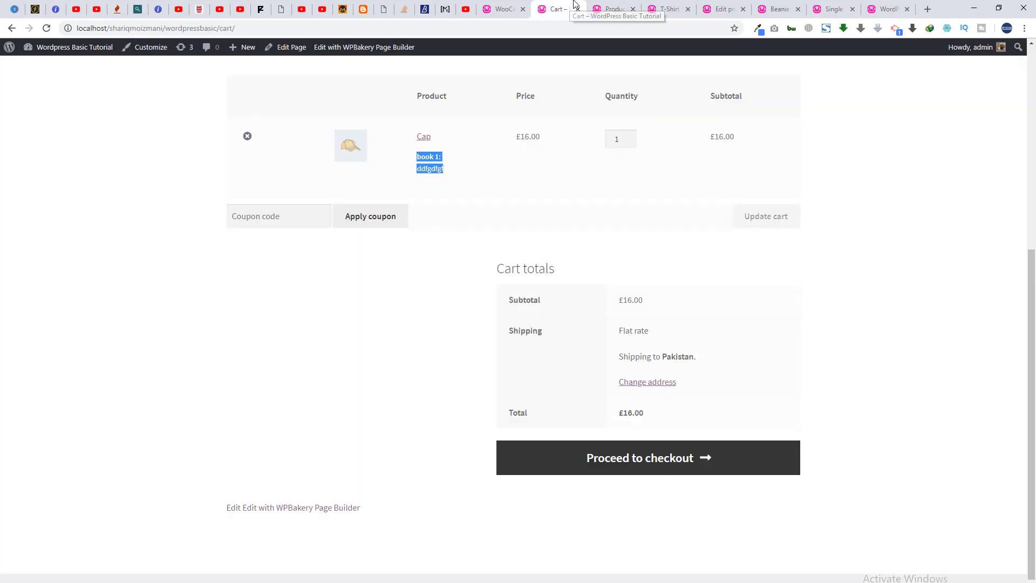
click(591, 7)
click(485, 8)
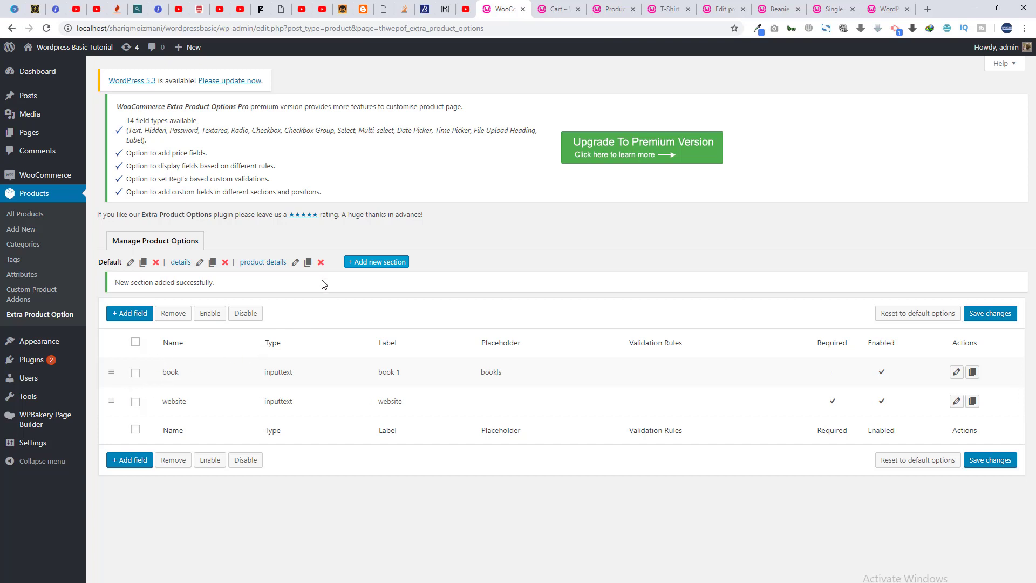
click(264, 264)
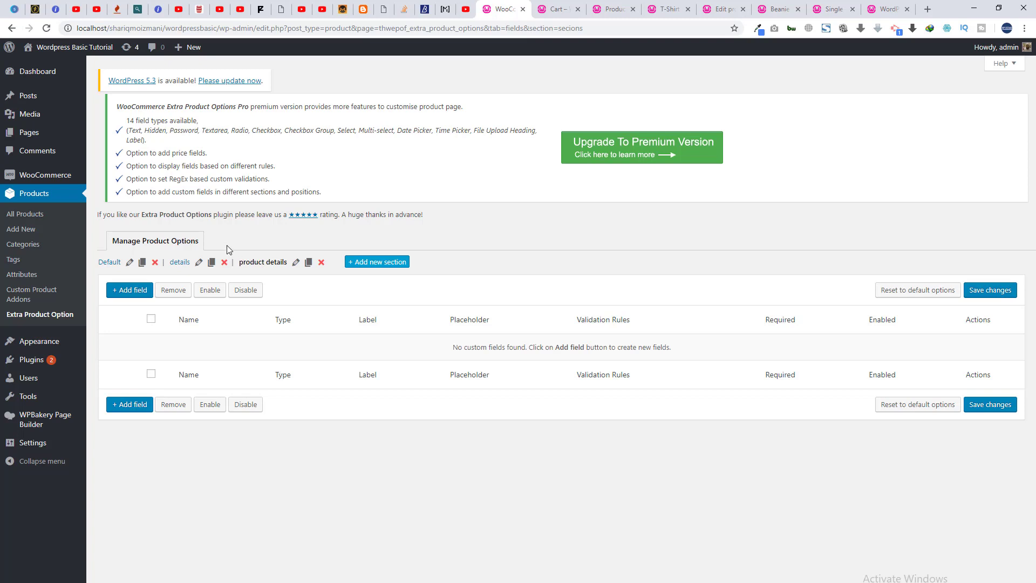
click(180, 262)
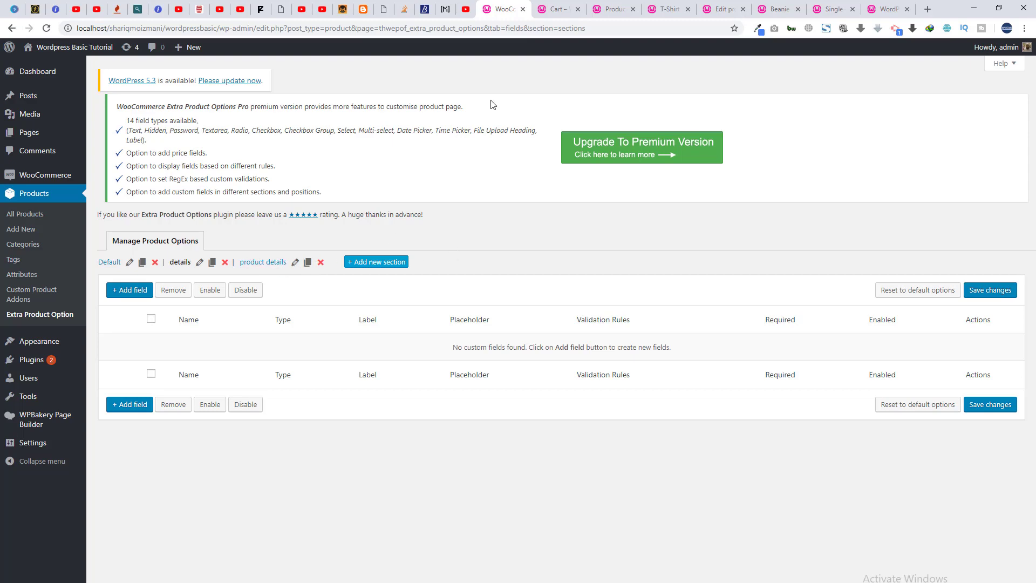
click(630, 7)
click(665, 7)
click(544, 4)
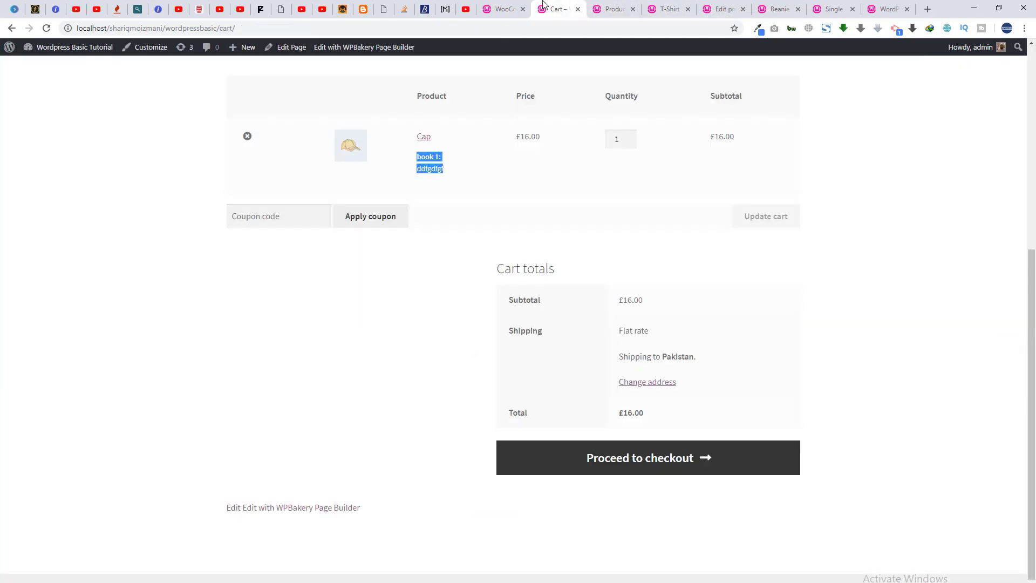
click(502, 9)
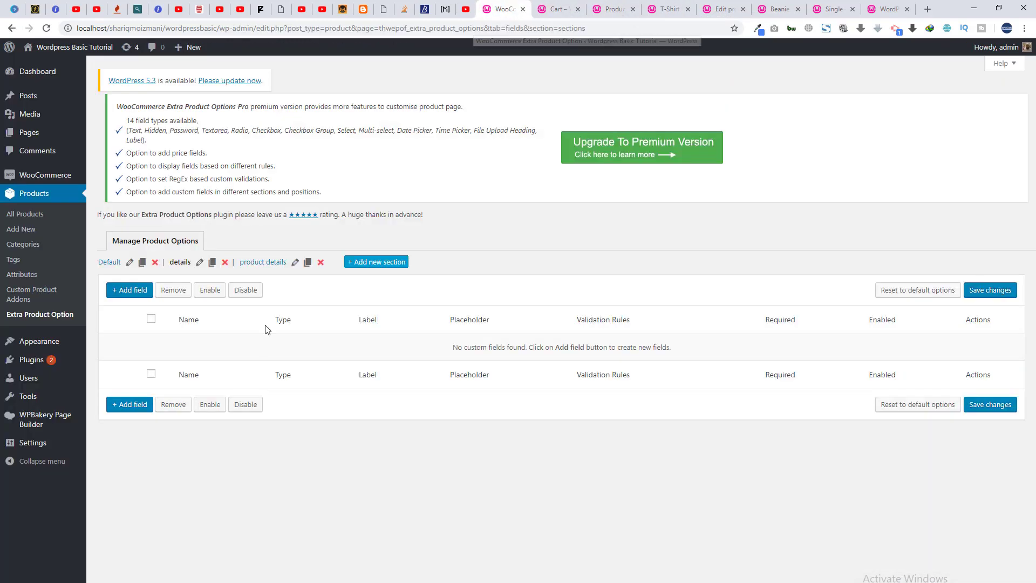
View the field type and display rule choices in the new field form of the "details" section, then close it without adding a field.
click(142, 292)
click(424, 256)
key(Escape)
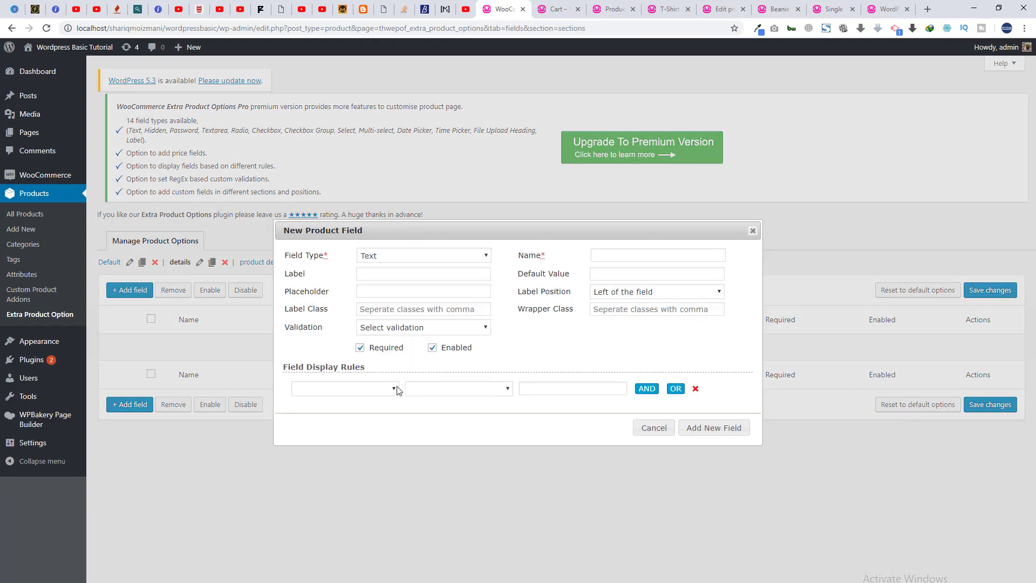
click(397, 389)
click(648, 356)
click(753, 230)
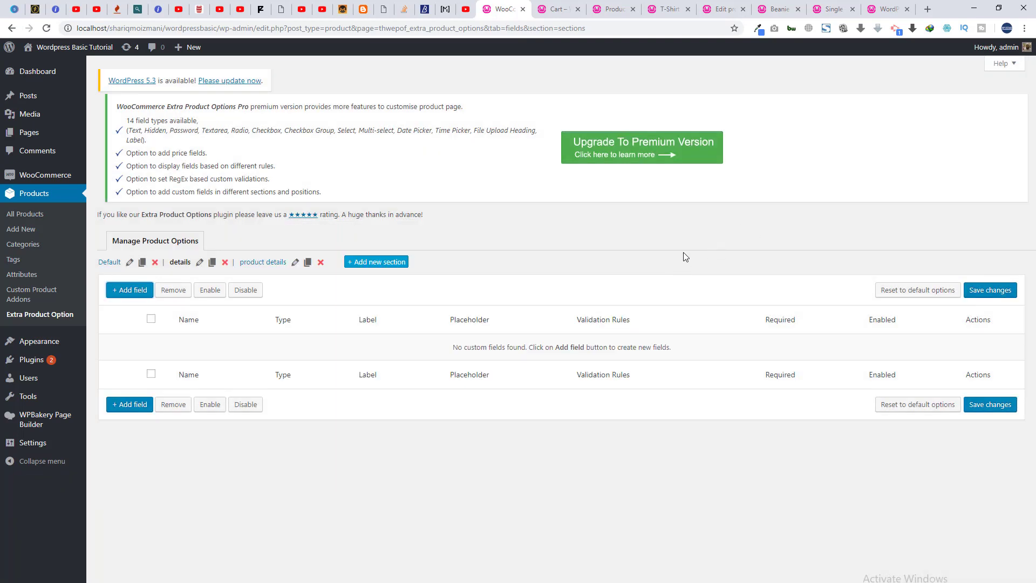